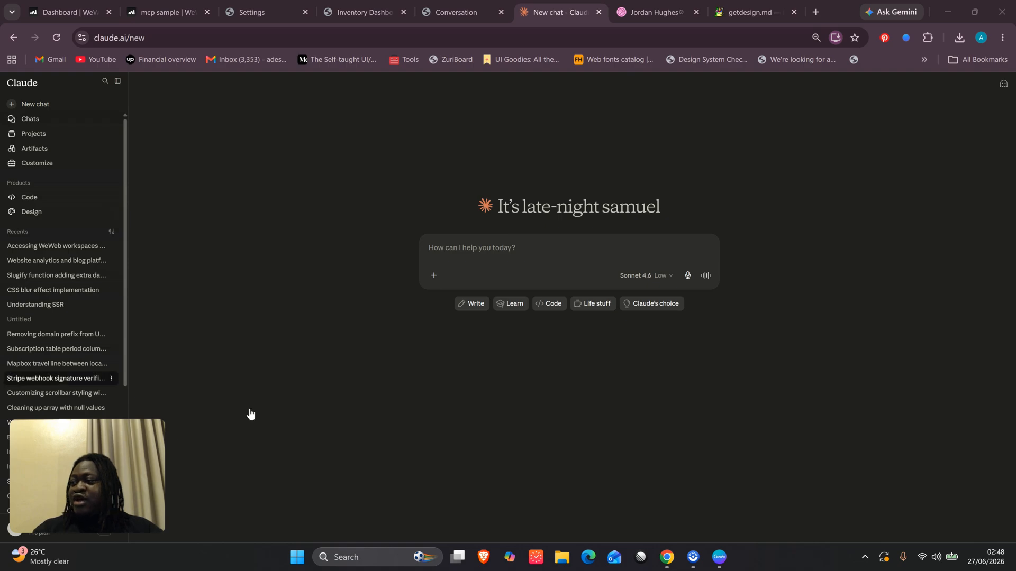
# Review the published Settings page for The Outermost House, from its header through the Description section.
pyautogui.click(253, 23)
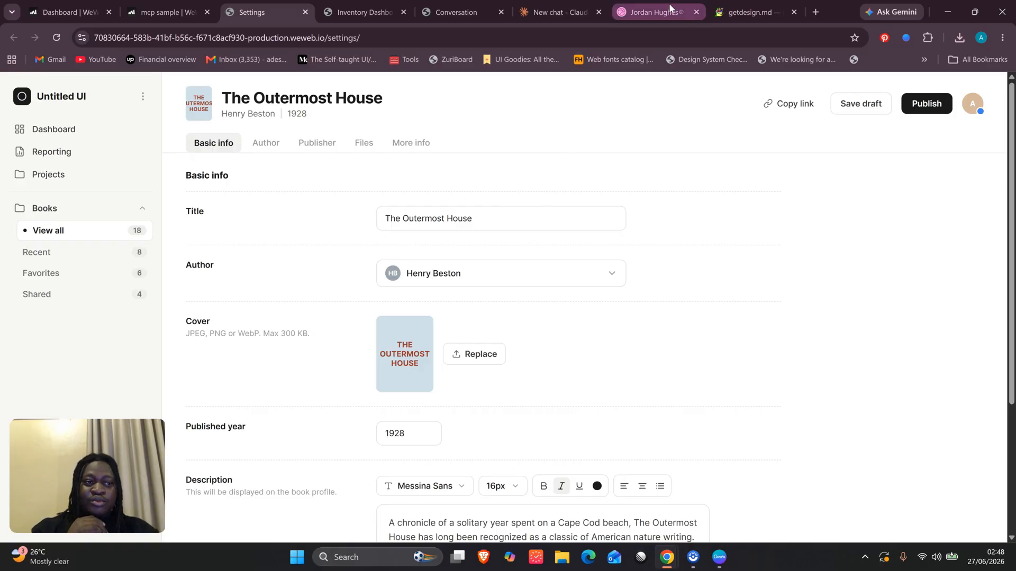
pyautogui.moveTo(669, 5)
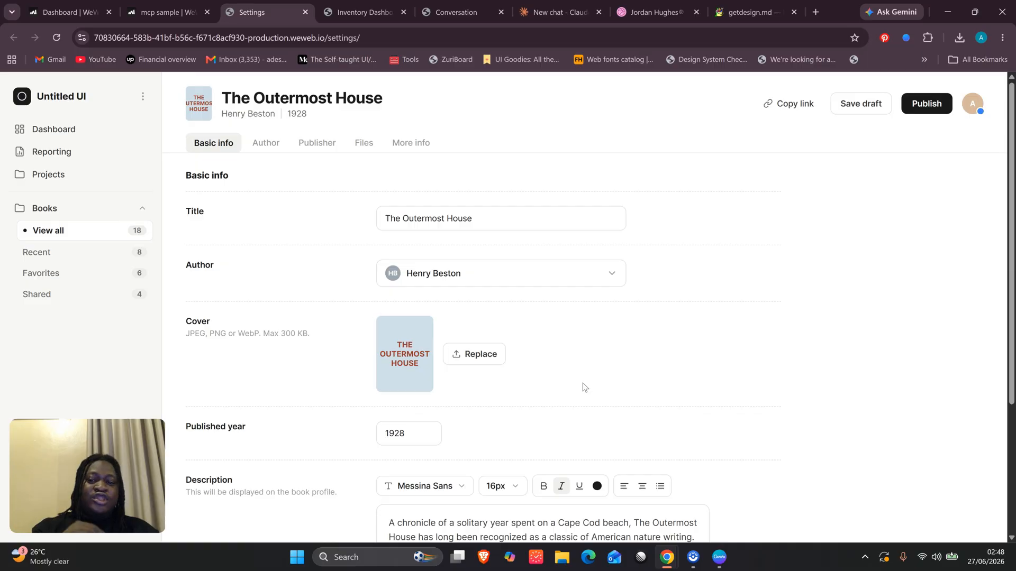
pyautogui.scroll(-3, 210, 255)
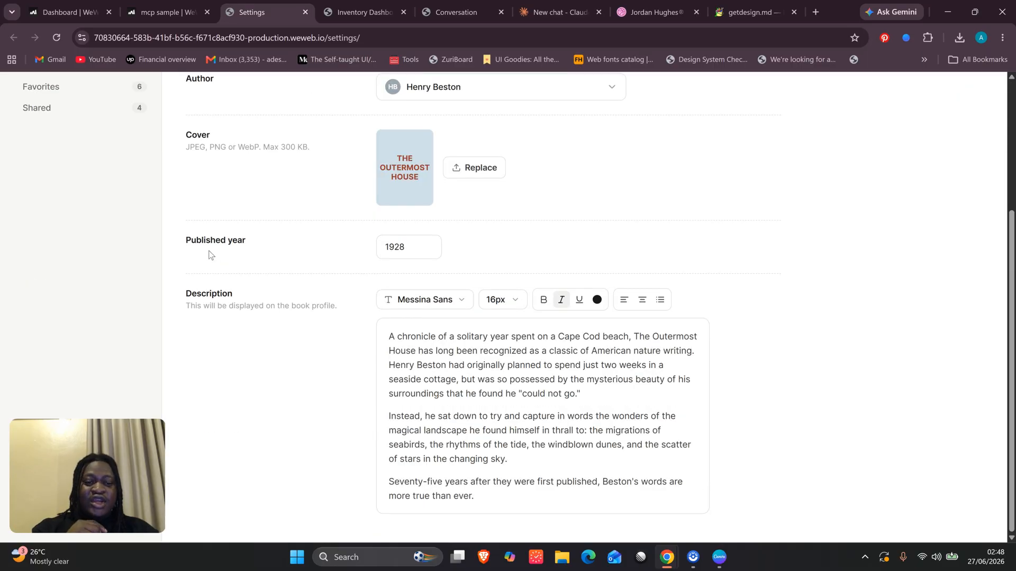
pyautogui.scroll(3, 290, 263)
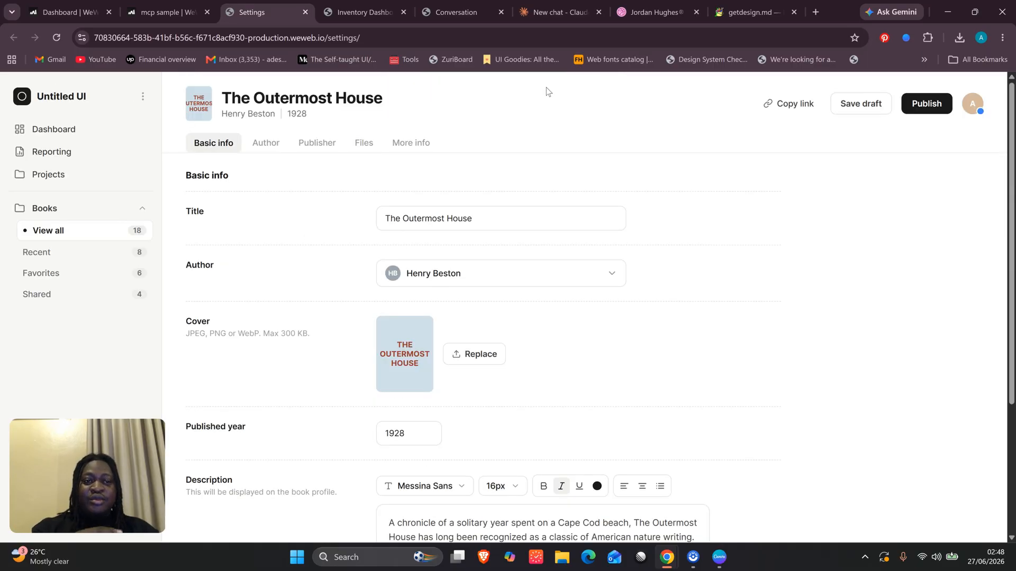
# Open the recent Claude chat about accessing WeWeb workspaces for project selection.
pyautogui.click(560, 3)
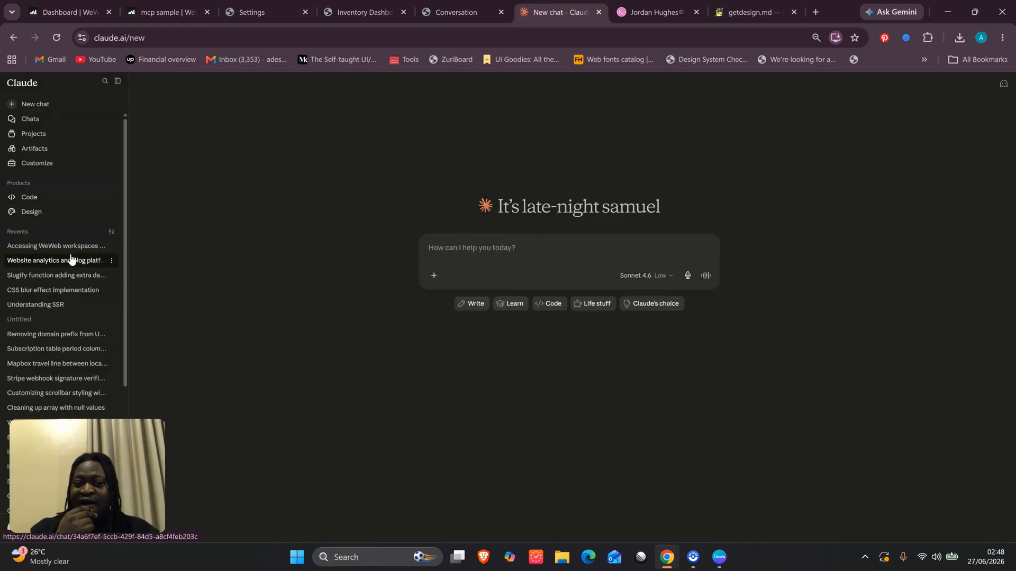
pyautogui.click(70, 259)
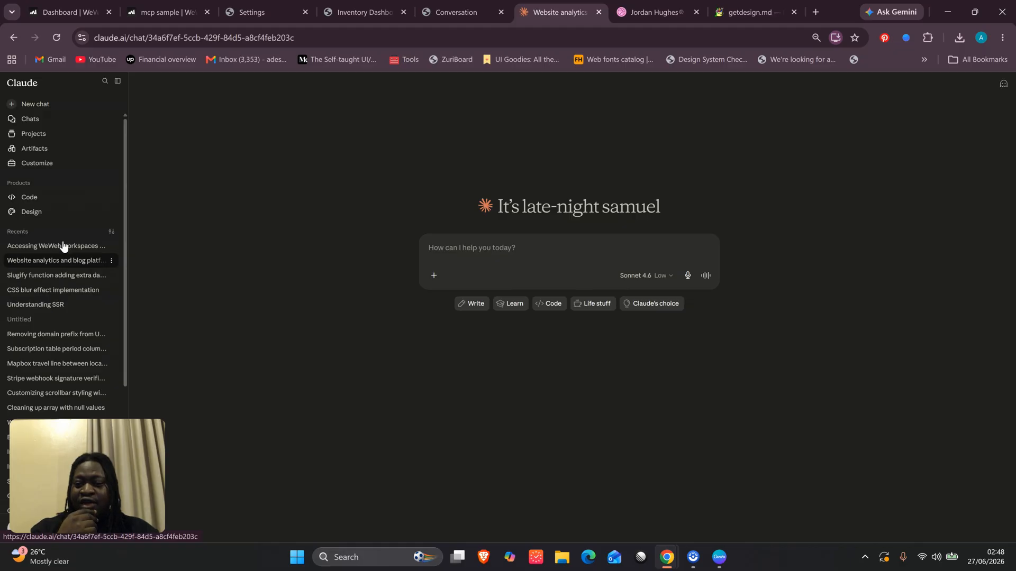
pyautogui.click(69, 258)
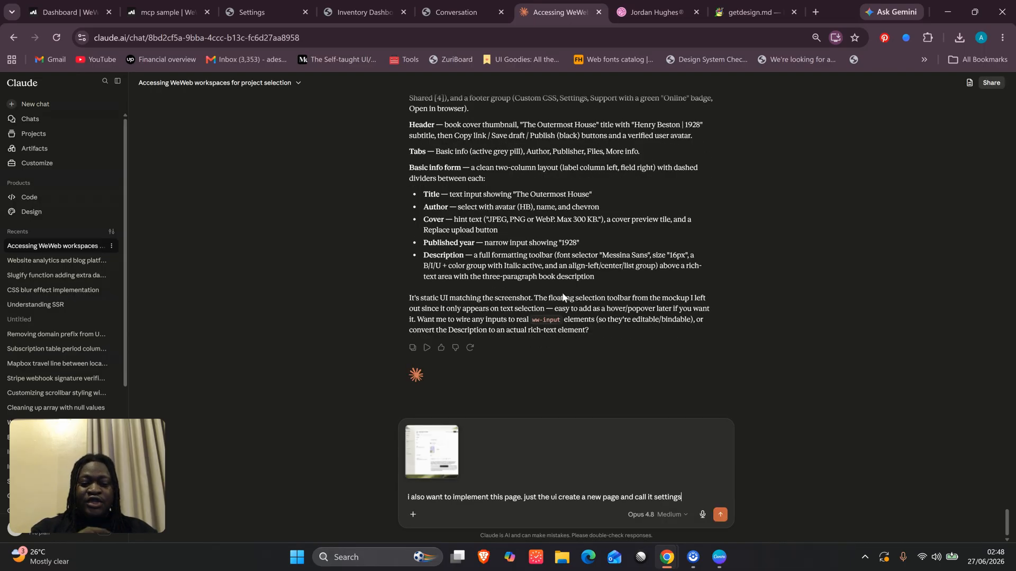
# Enlarge the reference design image attached to the chat prompt and examine its book settings form in detail.
pyautogui.click(432, 457)
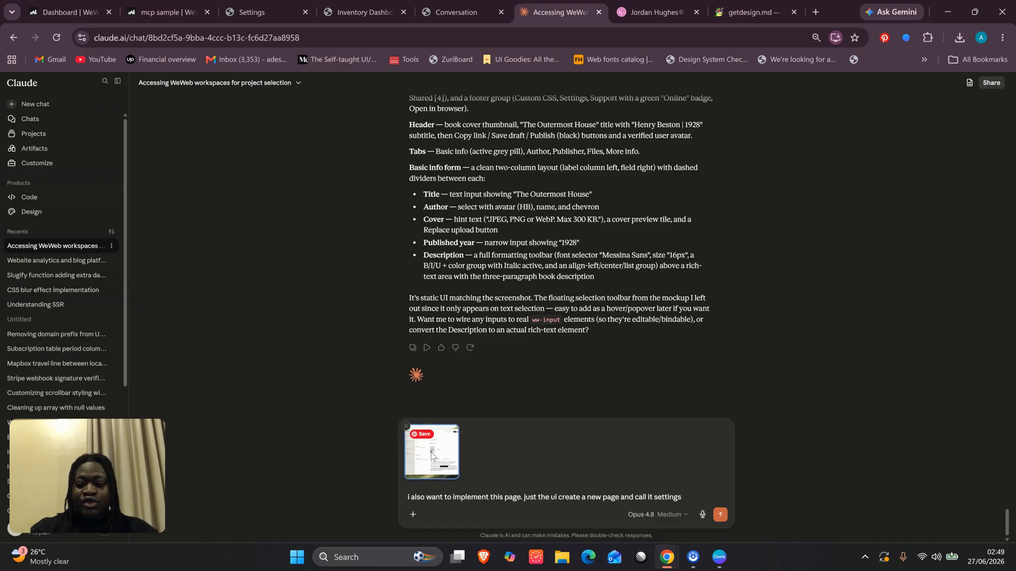
pyautogui.click(431, 454)
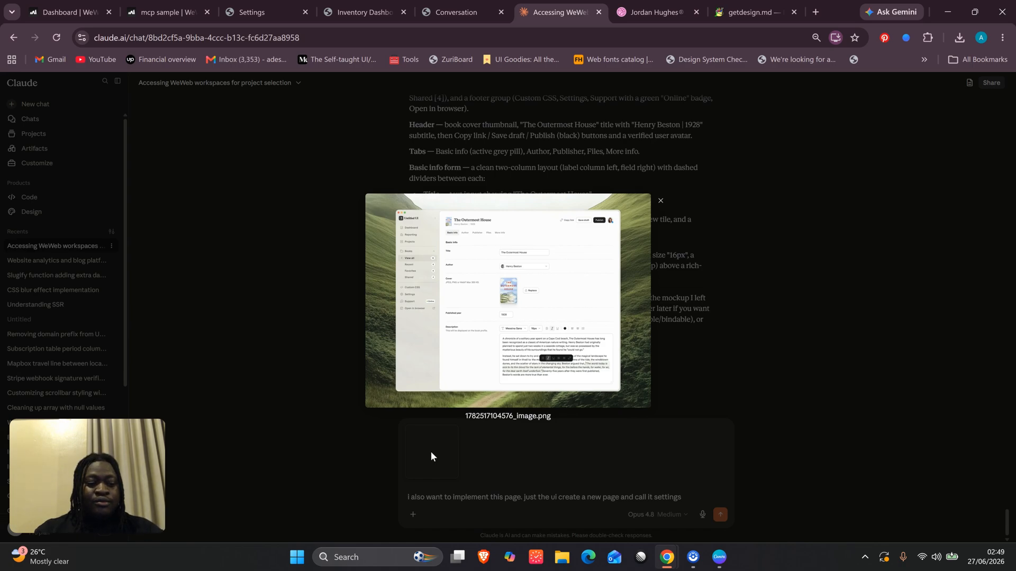
pyautogui.click(524, 345)
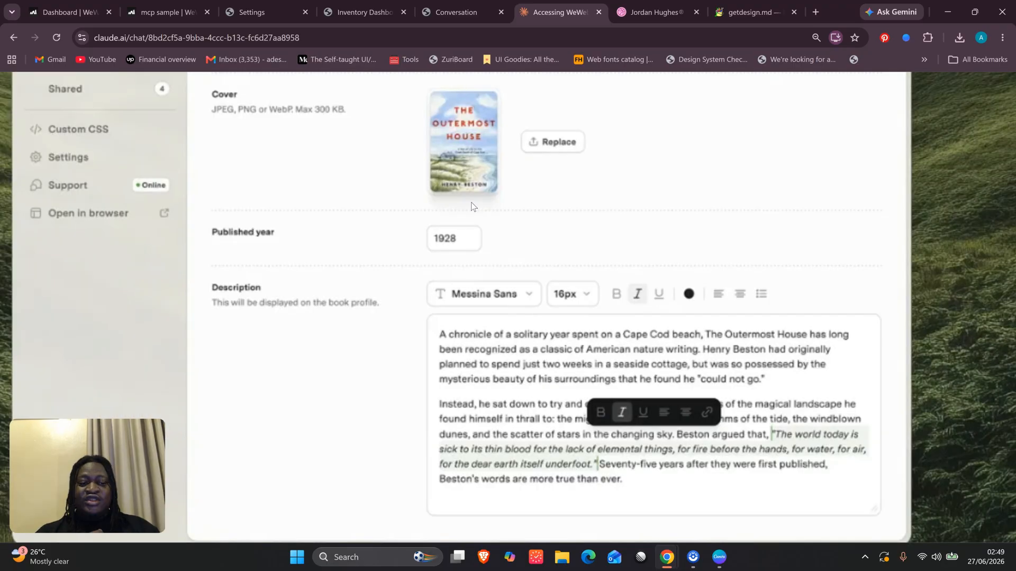
pyautogui.press('Escape')
pyautogui.scroll(-5, 471, 202)
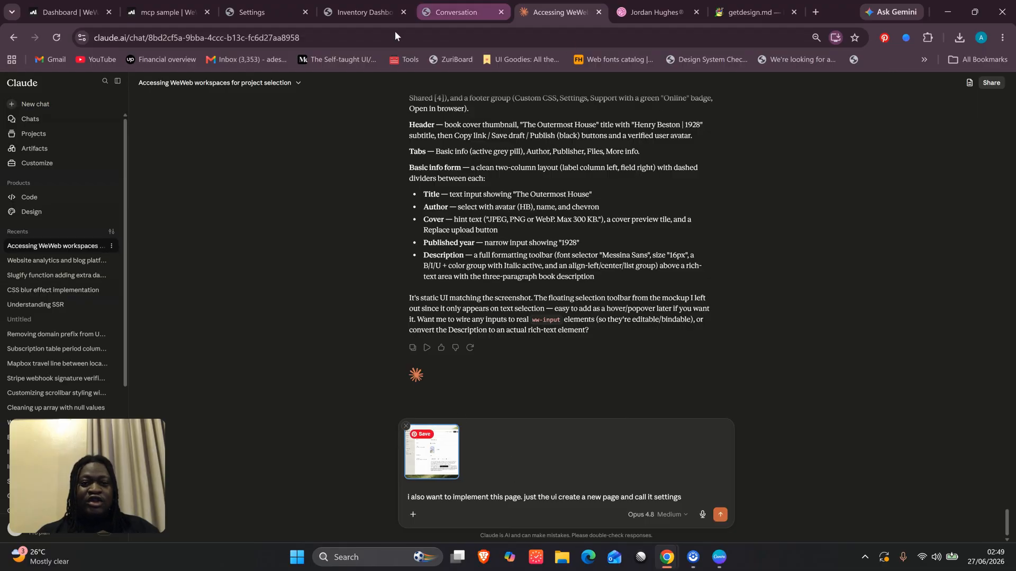
pyautogui.click(432, 454)
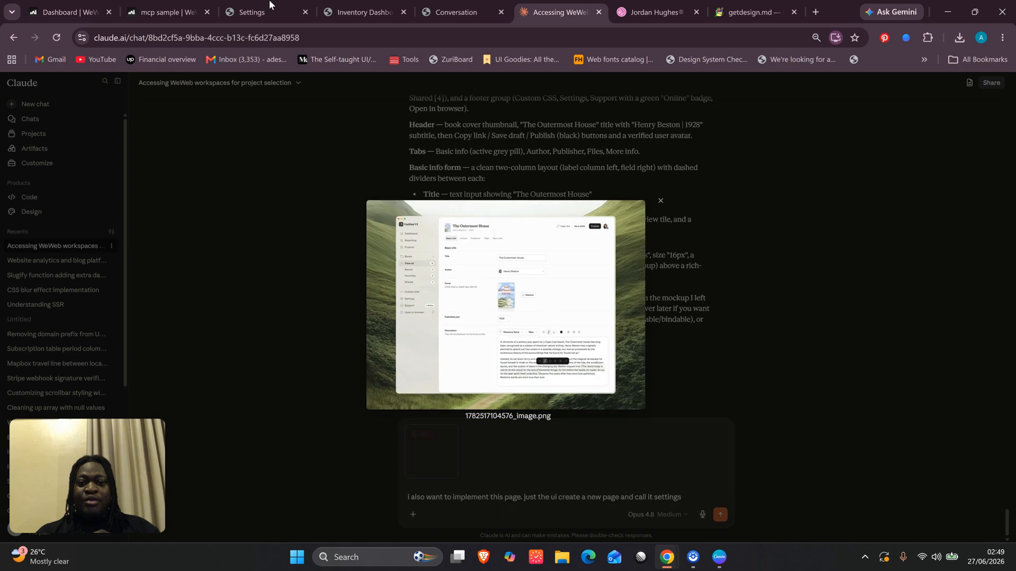
# Return to the published Settings page and compare its sidebar, form fields and description editor with the reference design.
pyautogui.moveTo(265, 14)
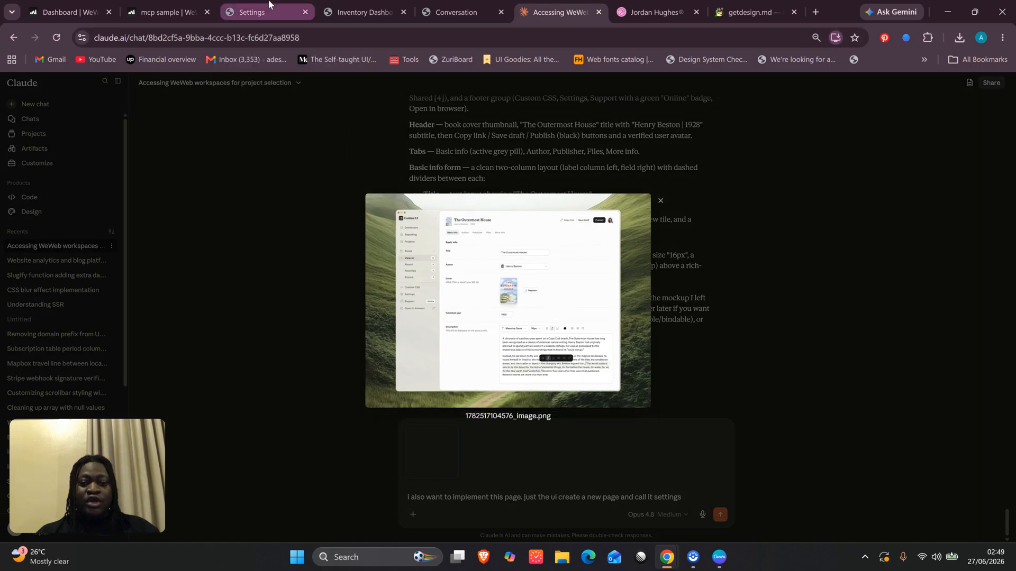
pyautogui.click(259, 12)
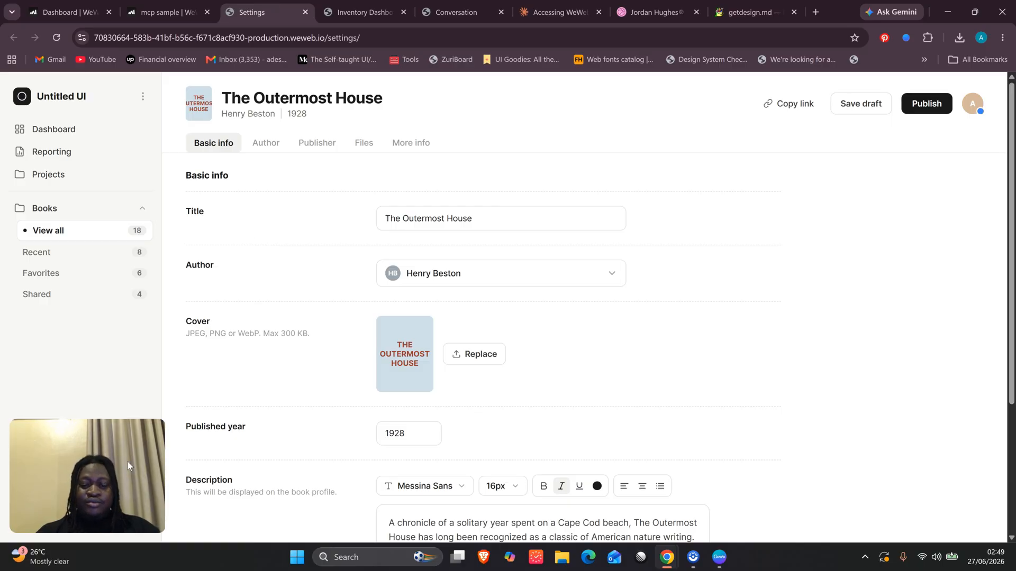
pyautogui.scroll(-4, 365, 302)
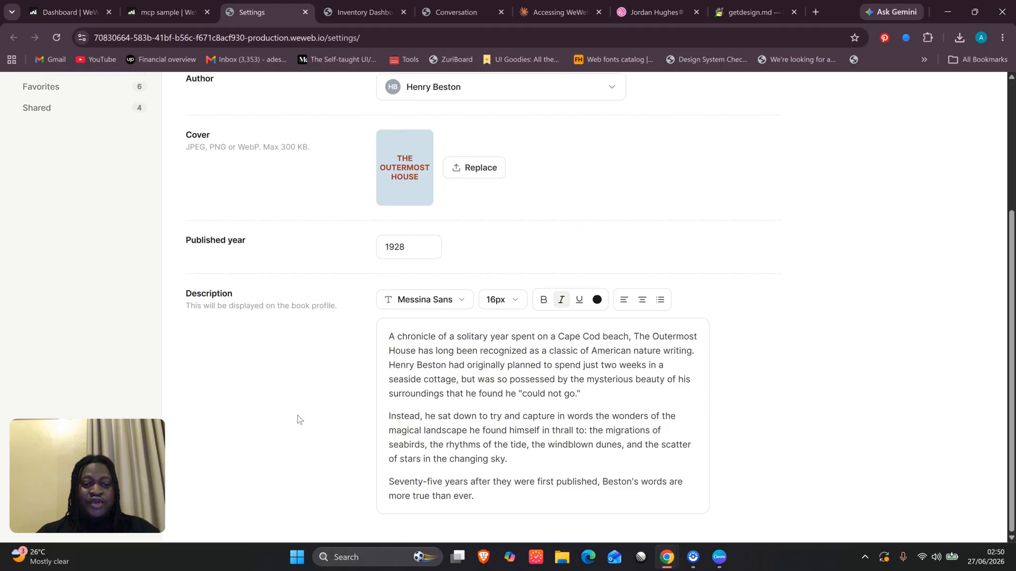
pyautogui.scroll(3, 297, 416)
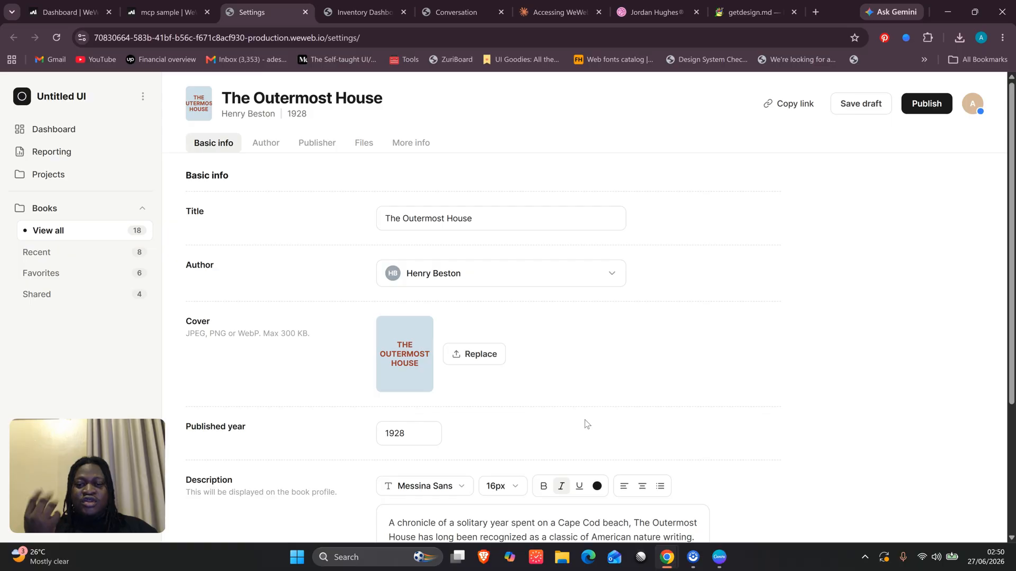
pyautogui.scroll(-4, 585, 420)
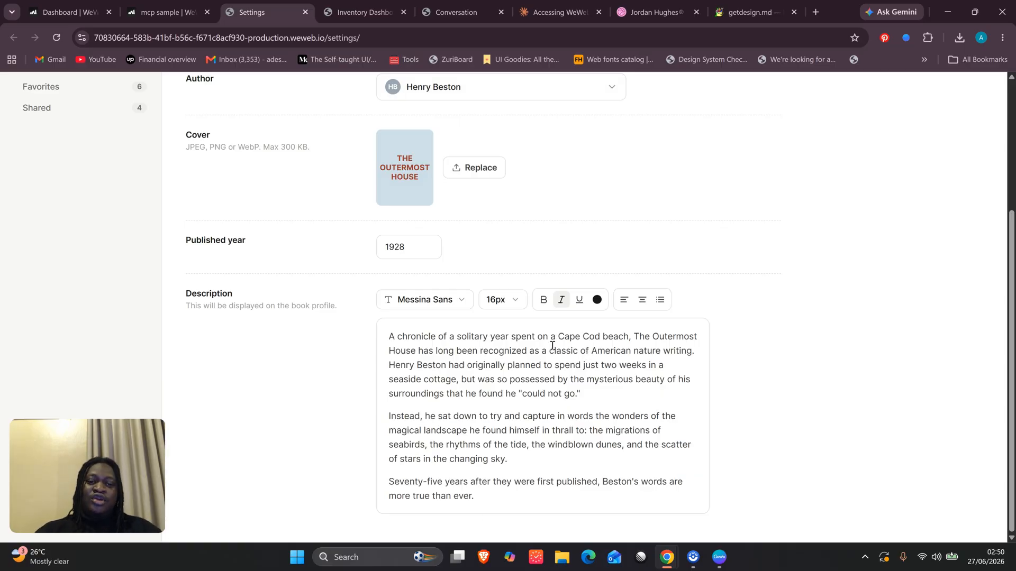
pyautogui.scroll(4, 552, 346)
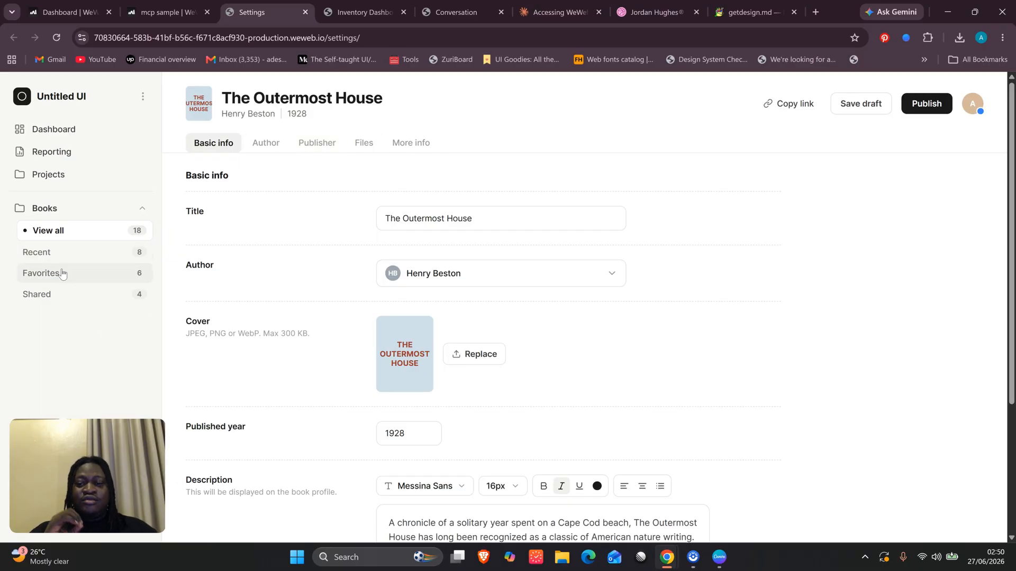
pyautogui.click(366, 1)
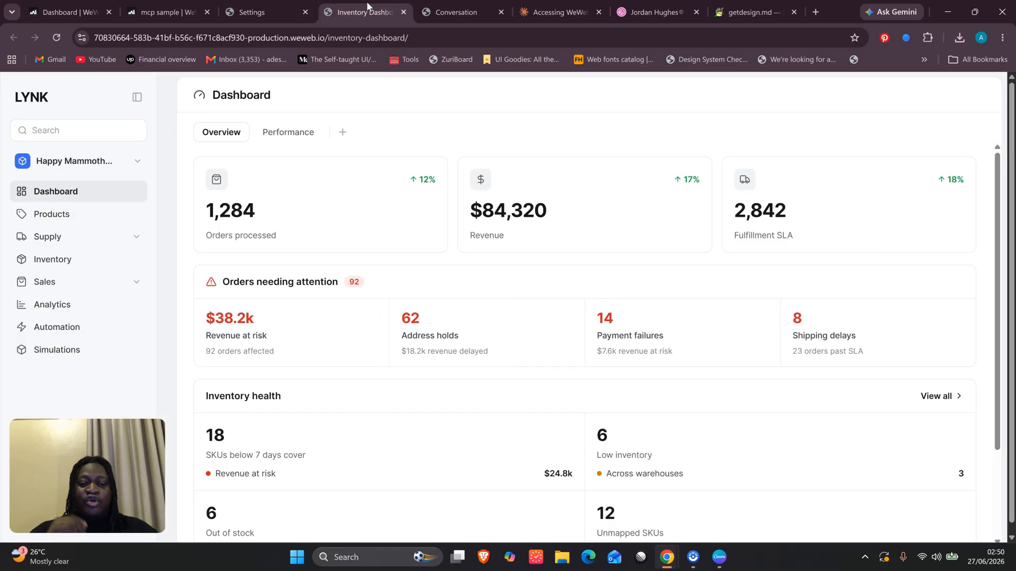
pyautogui.click(252, 2)
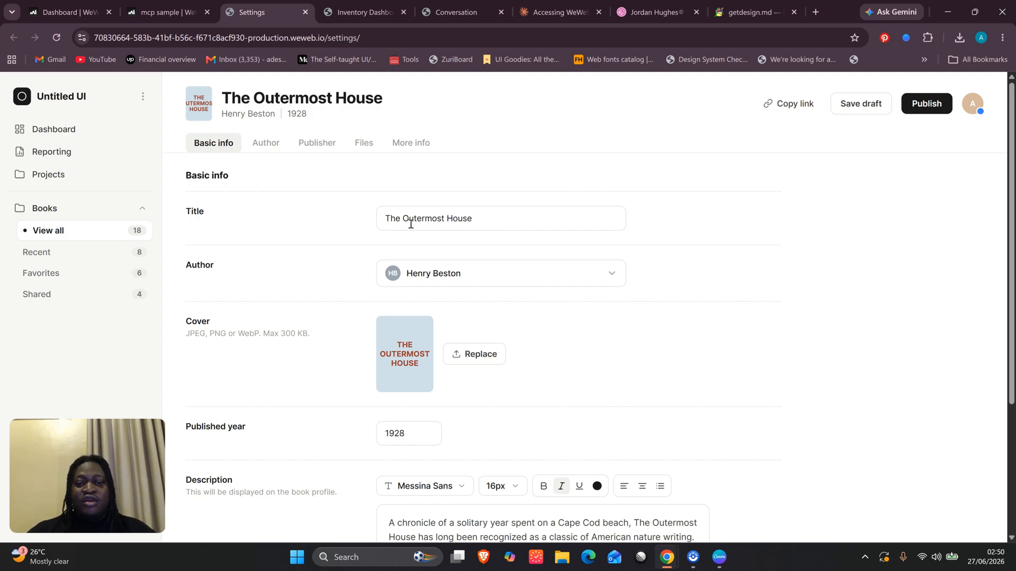
# Switch to the WeWeb editor, hide the agents panel, and briefly preview the Settings page before returning to editing.
pyautogui.click(152, 4)
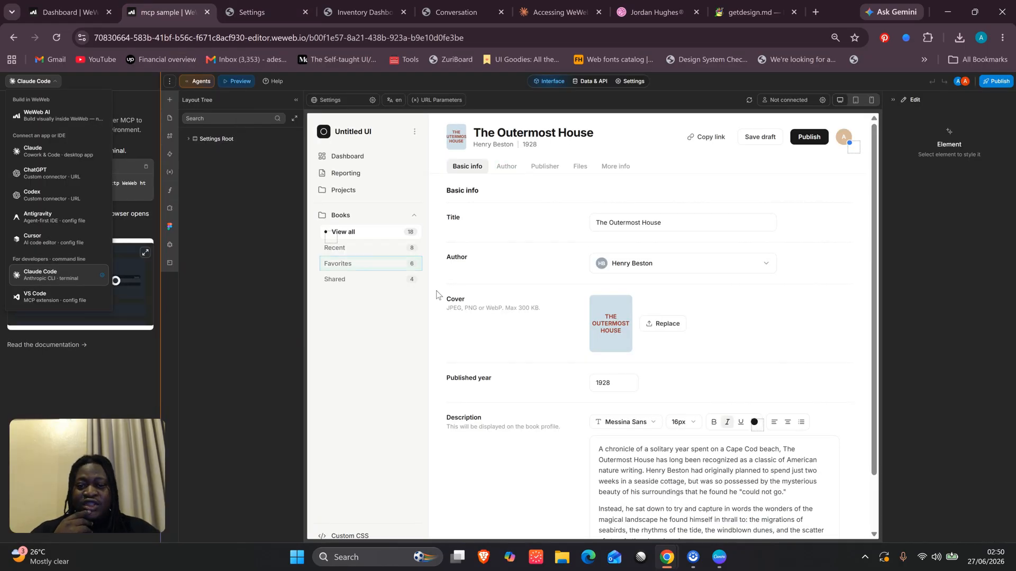
pyautogui.click(197, 83)
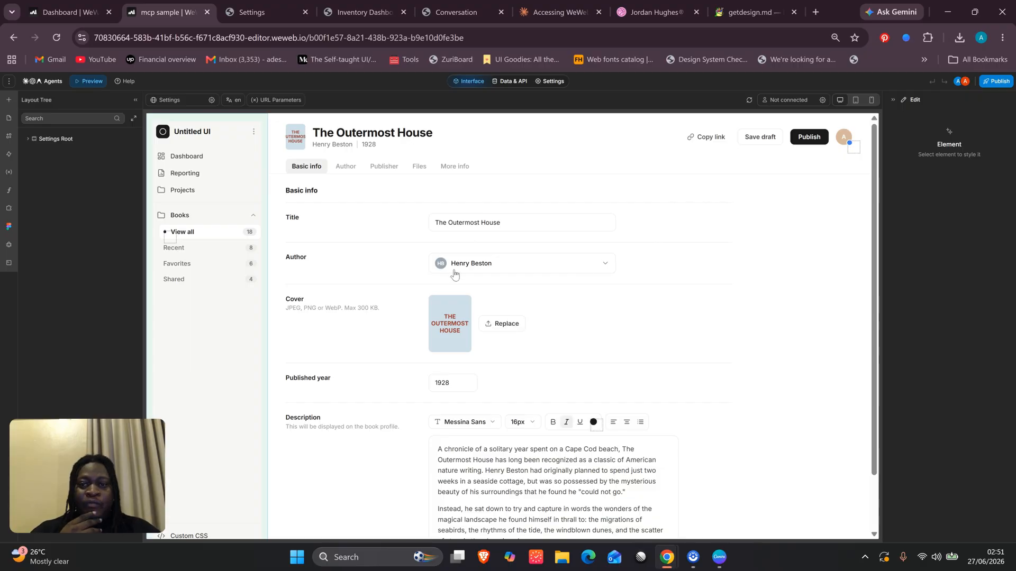
pyautogui.click(87, 82)
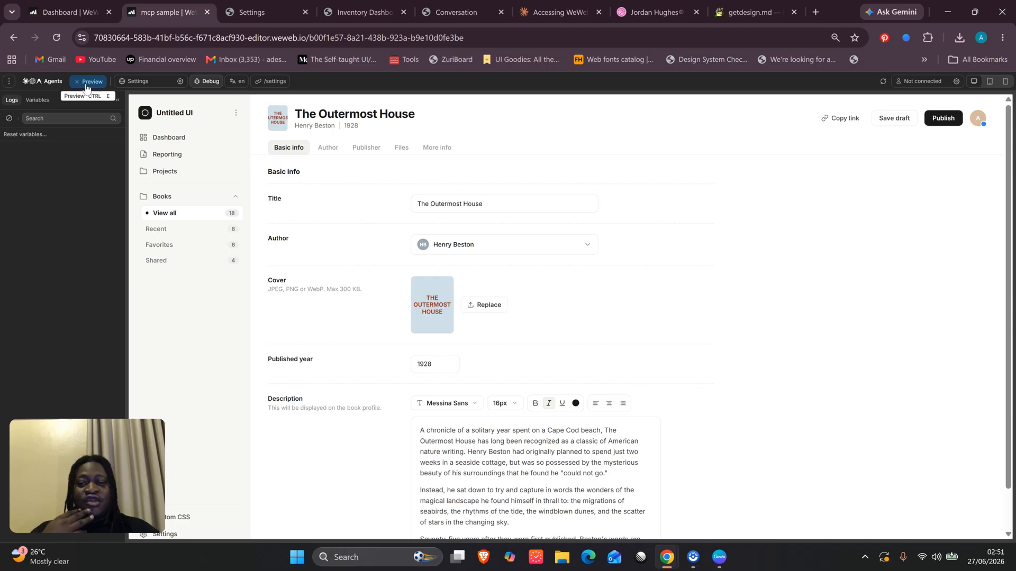
pyautogui.hotkey('ctrl', 'e')
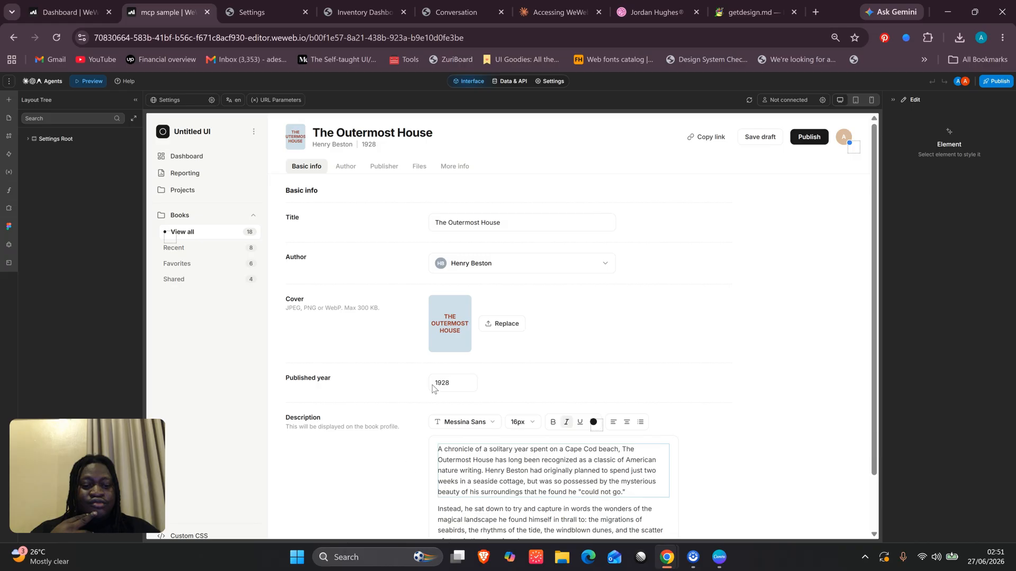
# Inspect the first description paragraph, the description text area and the cover's Replace label as elements on the Settings page.
pyautogui.click(442, 496)
pyautogui.scroll(-2, 441, 432)
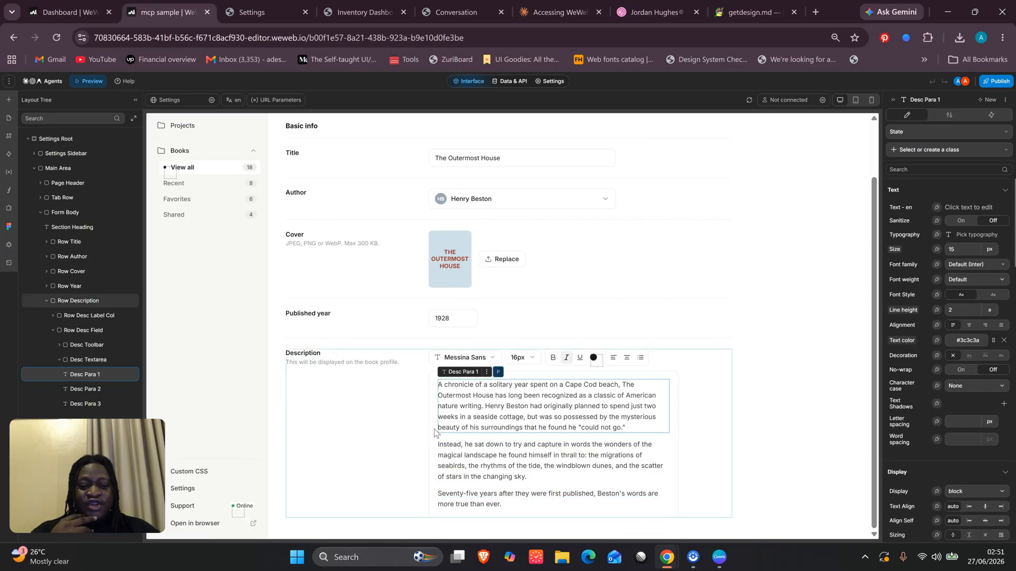
pyautogui.click(470, 465)
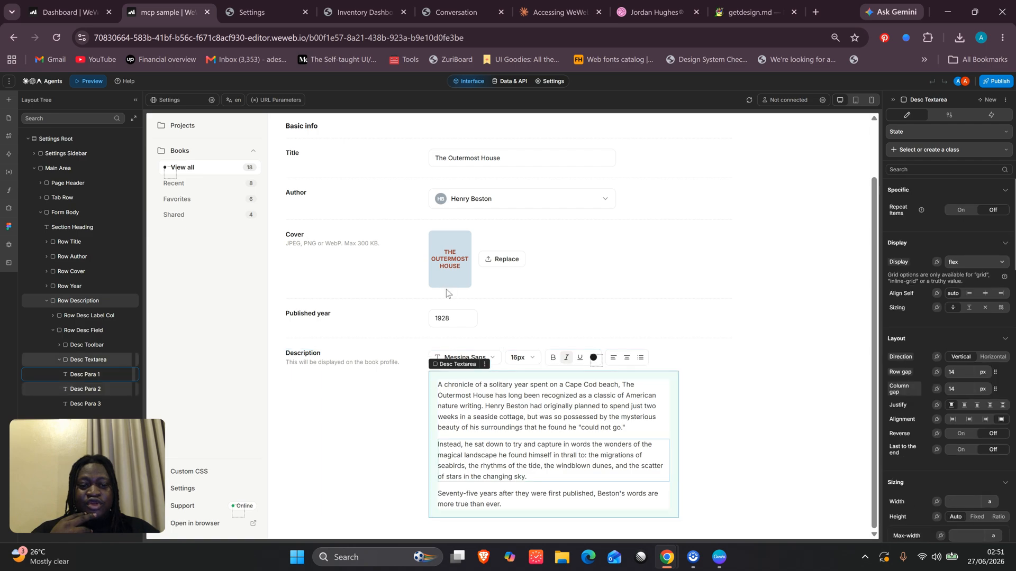
pyautogui.click(513, 259)
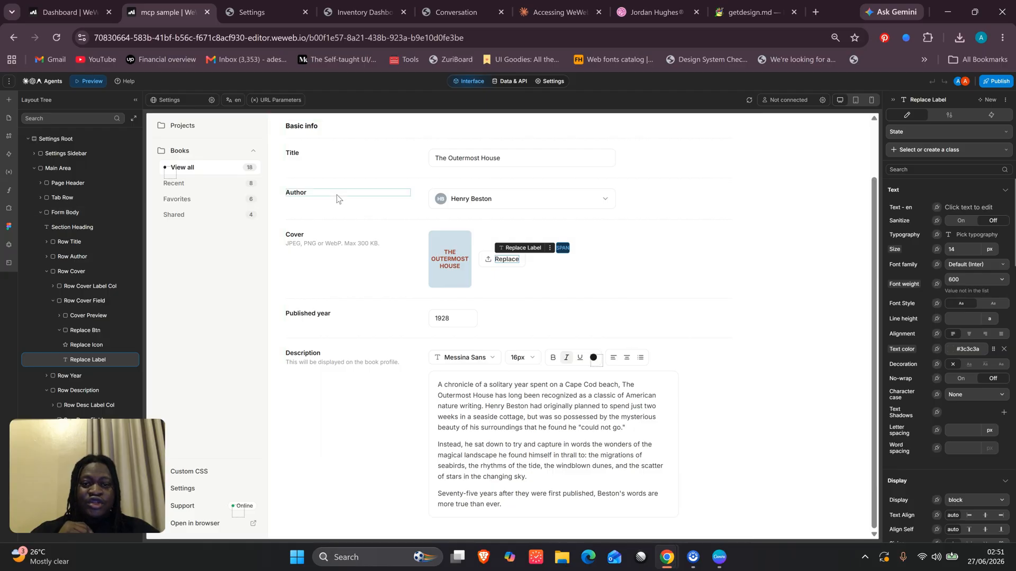
pyautogui.scroll(1, 337, 195)
# Review the published Inventory Dashboard page, from the order metrics down to the Inventory health section.
pyautogui.click(260, 9)
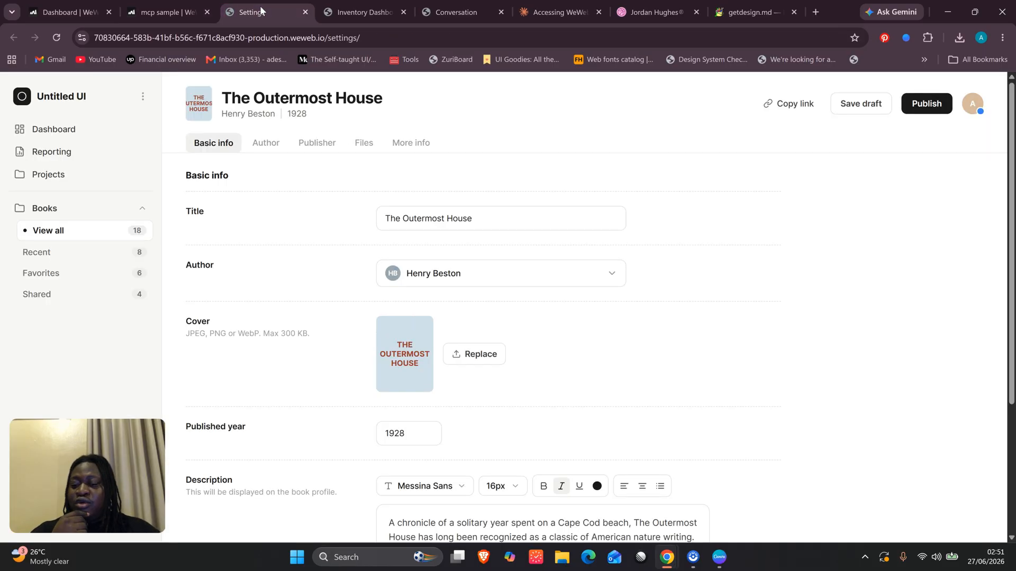
pyautogui.click(364, 11)
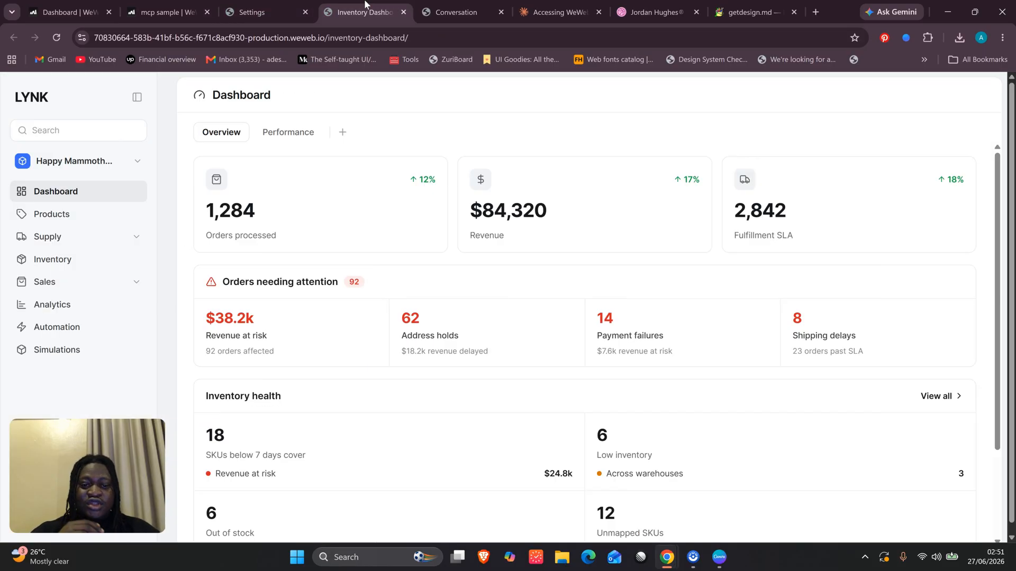
pyautogui.scroll(-2, 427, 356)
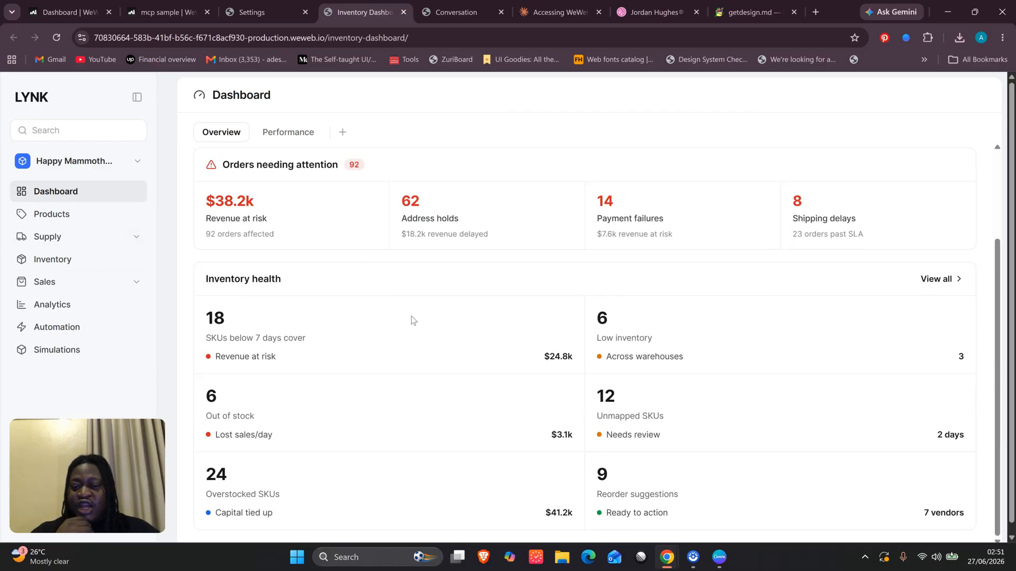
pyautogui.scroll(-1, 438, 379)
pyautogui.scroll(2, 517, 300)
pyautogui.scroll(-2, 518, 300)
pyautogui.scroll(2, 517, 299)
# Open the published Conversation page and look over its conversation list, message thread and contact details.
pyautogui.click(456, 12)
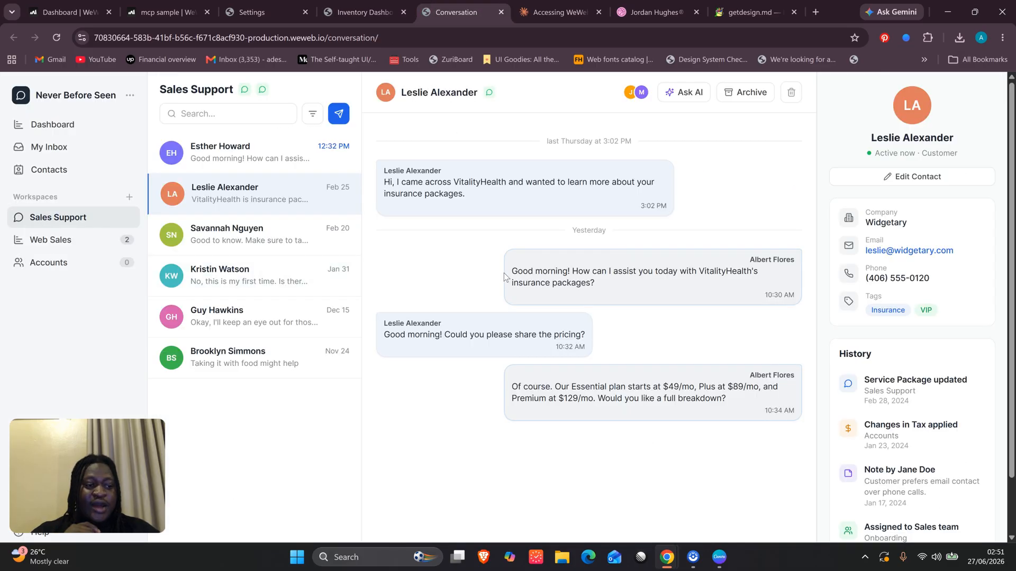
pyautogui.scroll(-2, 832, 379)
pyautogui.scroll(2, 832, 379)
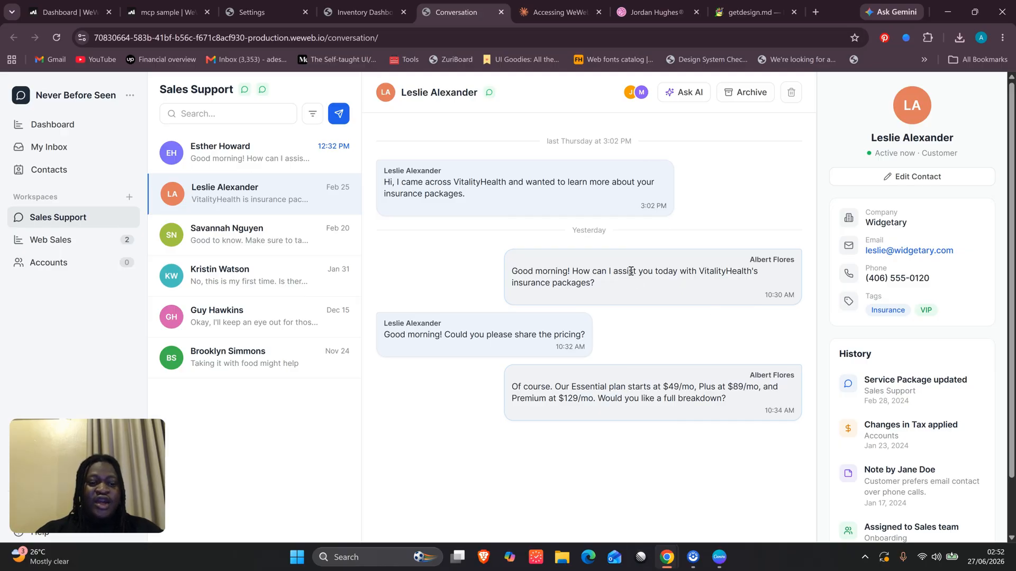
# Test the Conversation page's message field by entering "/" and clearing it again.
pyautogui.scroll(-2, 630, 271)
pyautogui.click(675, 516)
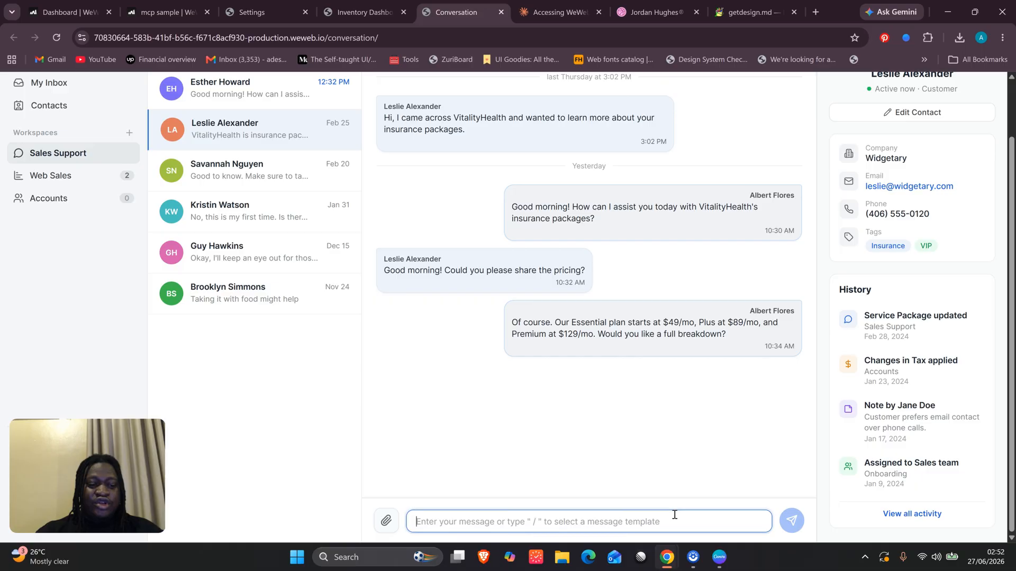
pyautogui.write('/')
pyautogui.press('BackSpace')
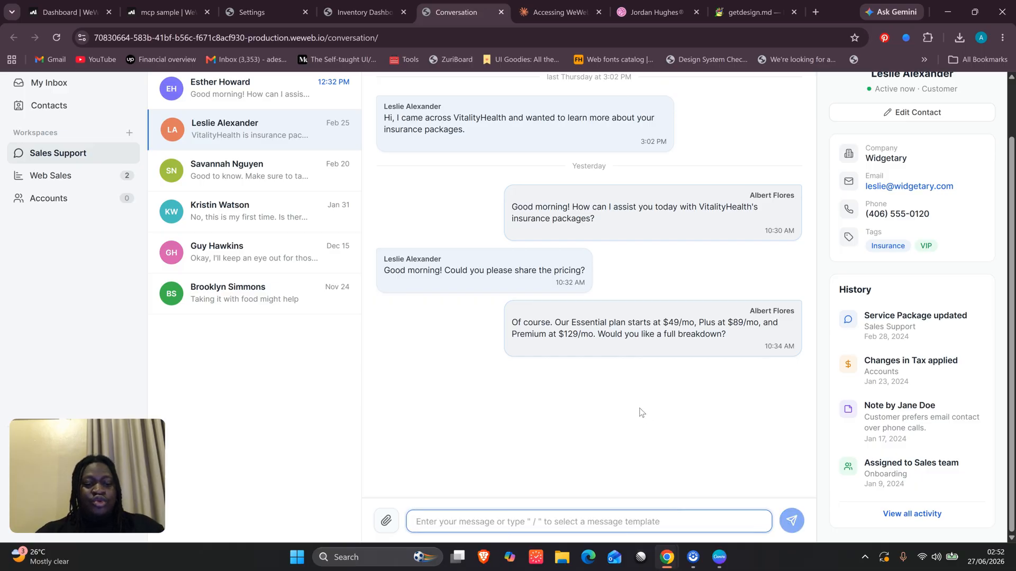
pyautogui.scroll(2, 229, 192)
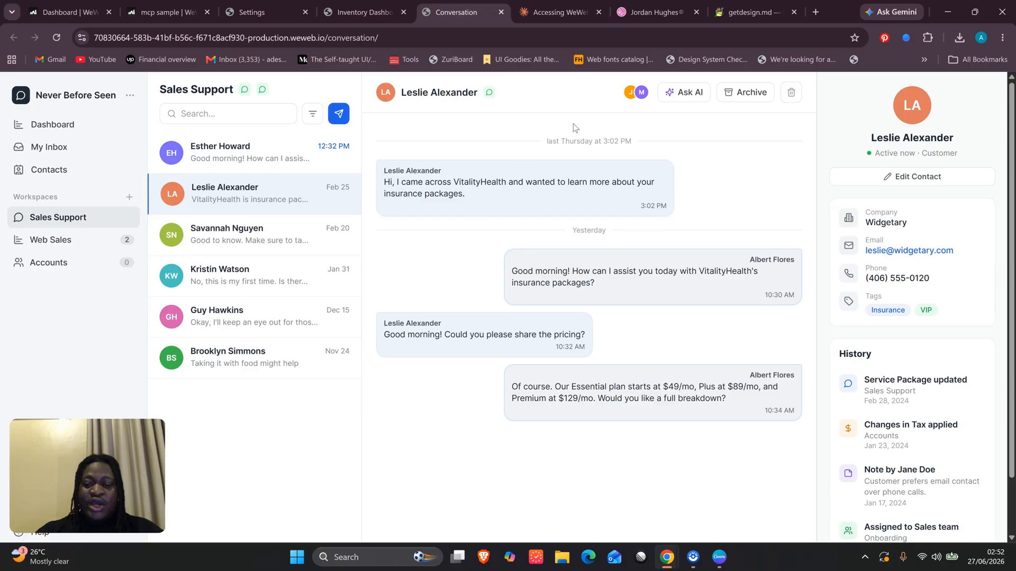
# Switch to the Claude chat, close the Settings reference image, then find and enlarge the Sales Support inbox reference image.
pyautogui.click(567, 4)
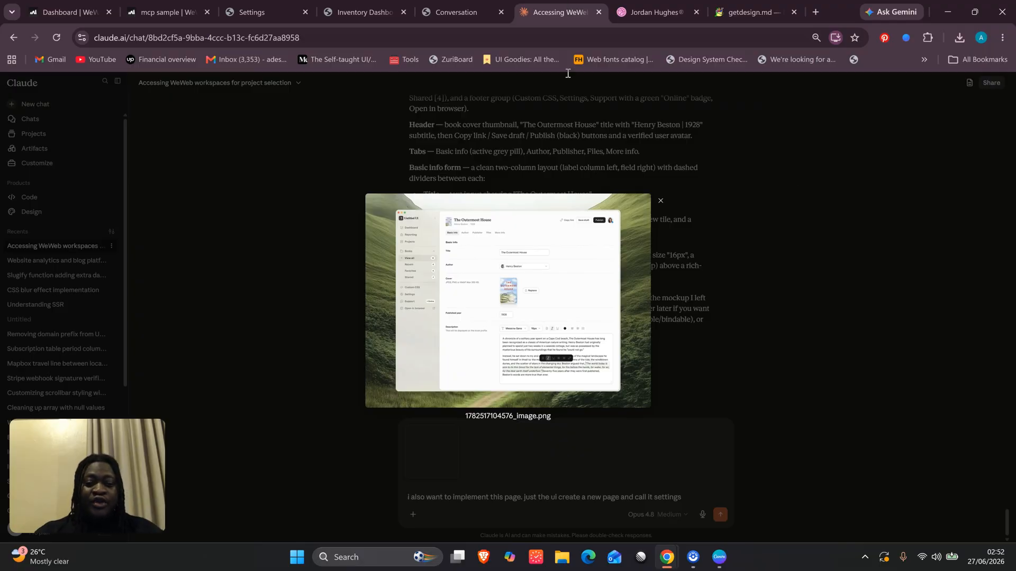
pyautogui.click(659, 203)
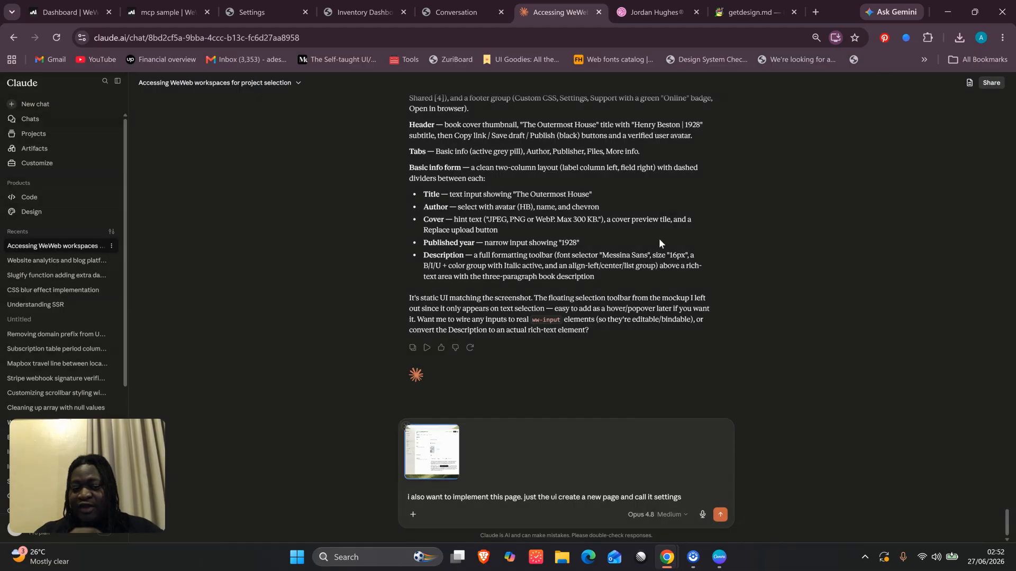
pyautogui.scroll(10, 607, 265)
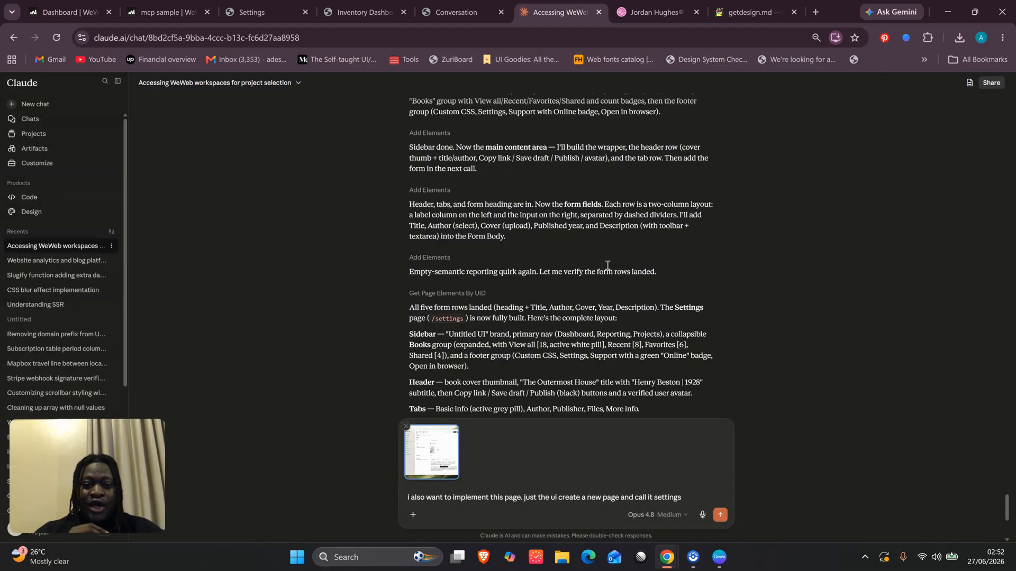
pyautogui.scroll(5, 607, 265)
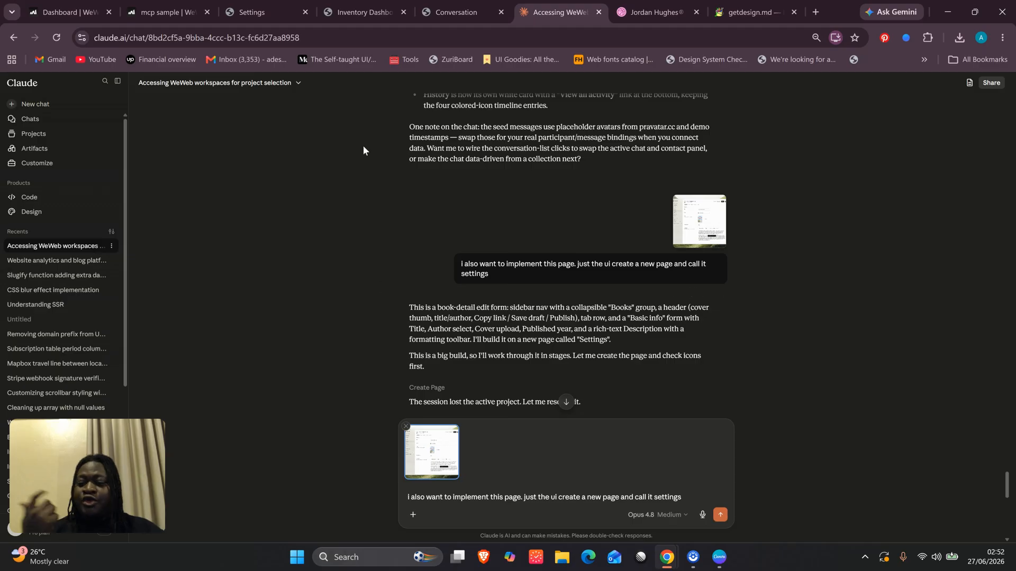
pyautogui.scroll(10, 649, 263)
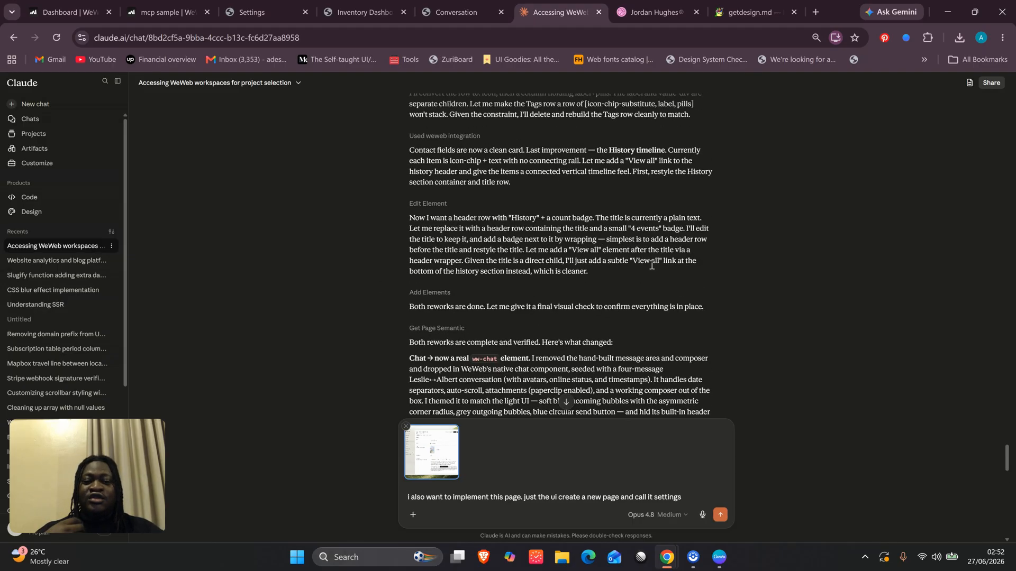
pyautogui.scroll(10, 650, 267)
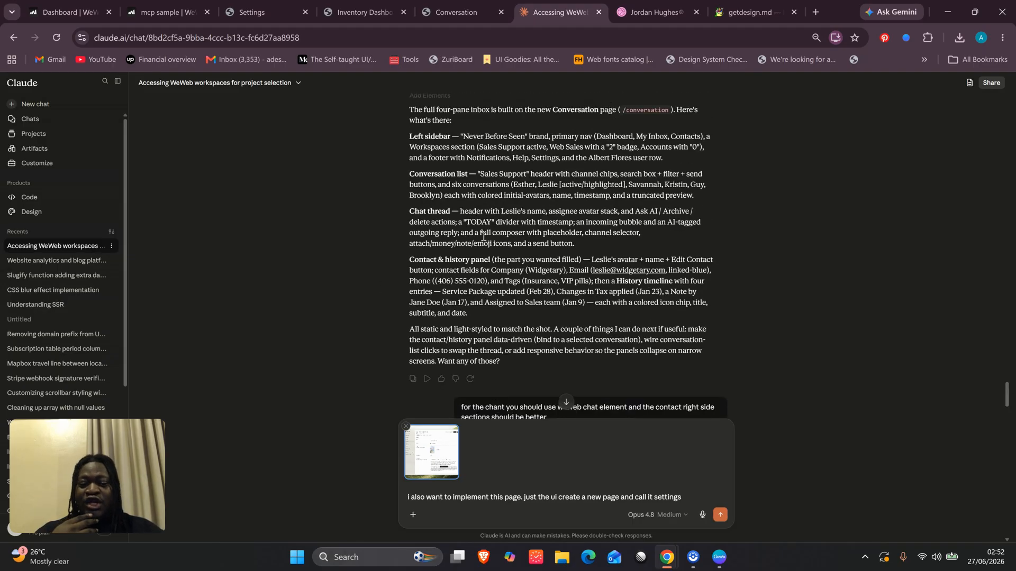
pyautogui.scroll(10, 482, 238)
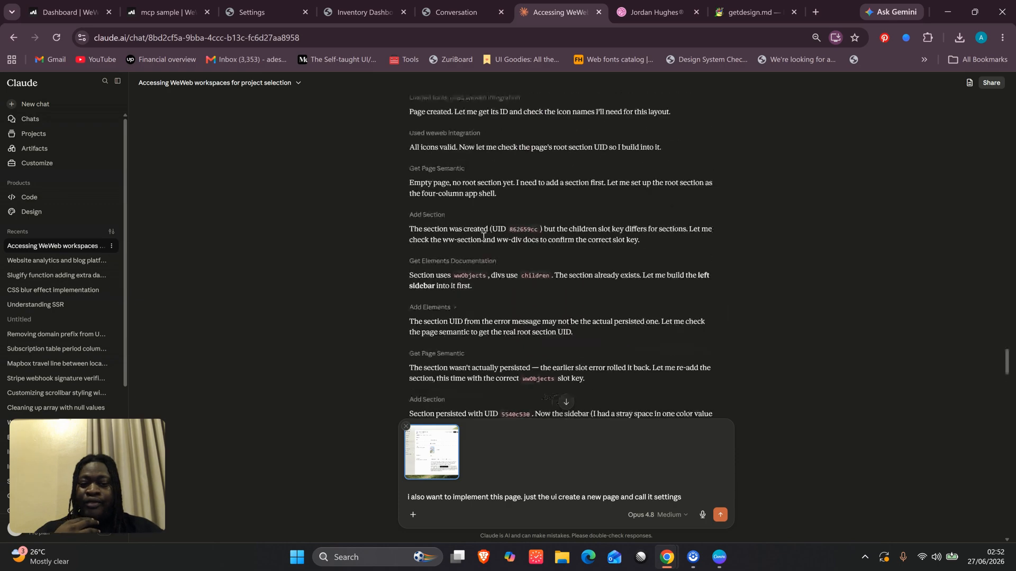
pyautogui.scroll(-6, 482, 238)
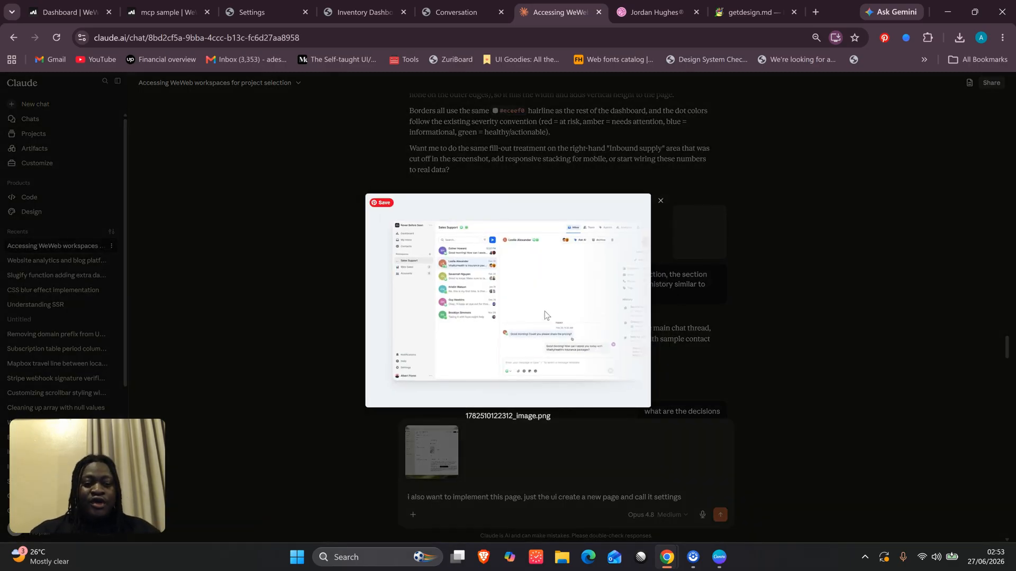
pyautogui.scroll(5, 496, 258)
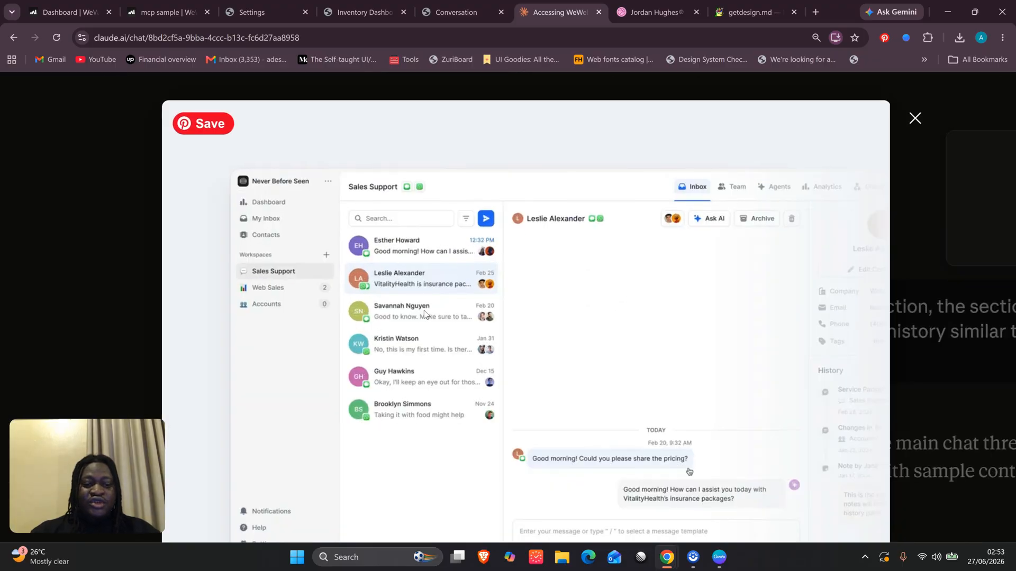
# Compare the inbox reference with the published Conversation page, then return to the mcp sample project in the WeWeb editor.
pyautogui.click(467, 6)
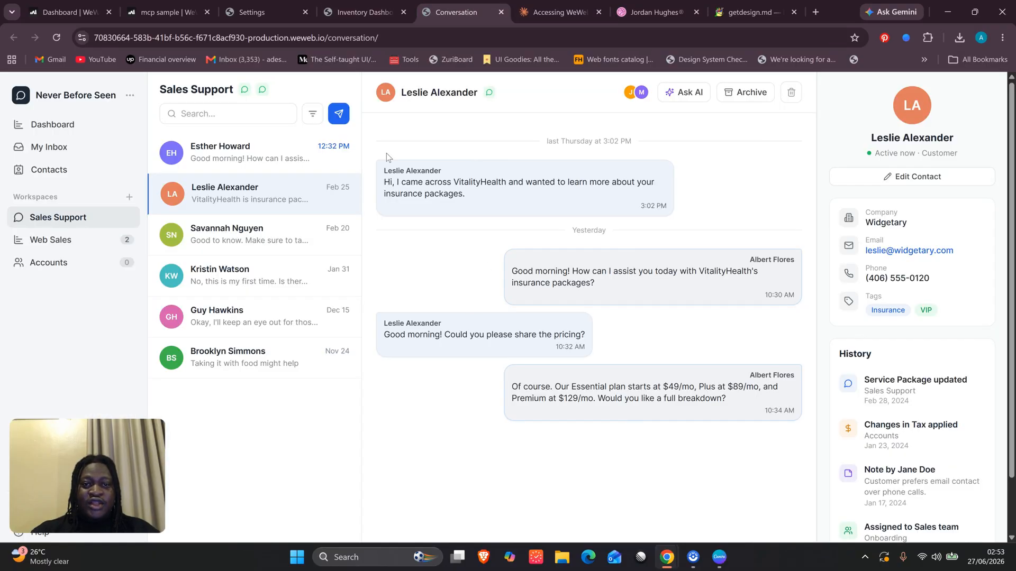
pyautogui.moveTo(373, 13)
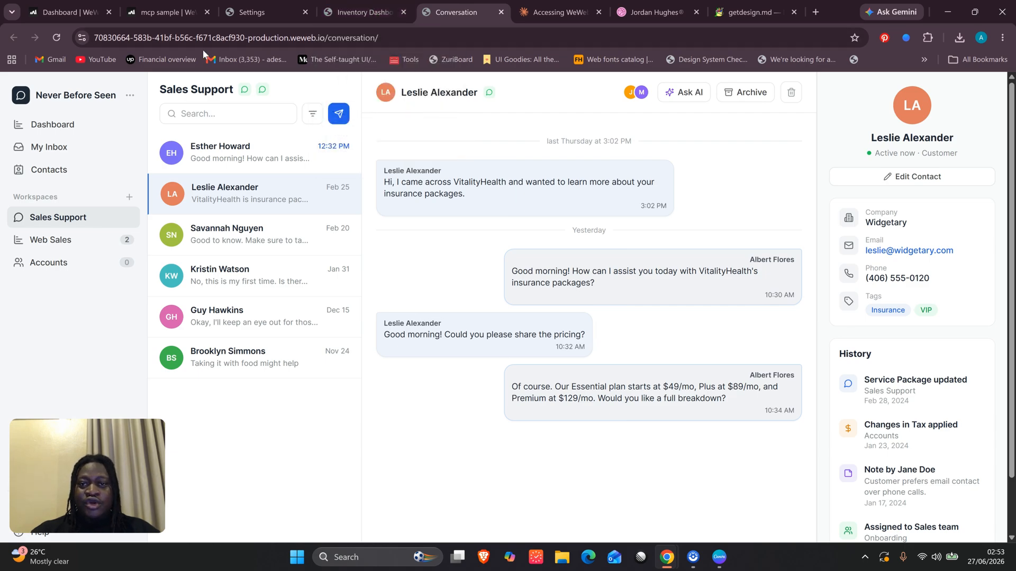
pyautogui.moveTo(175, 13)
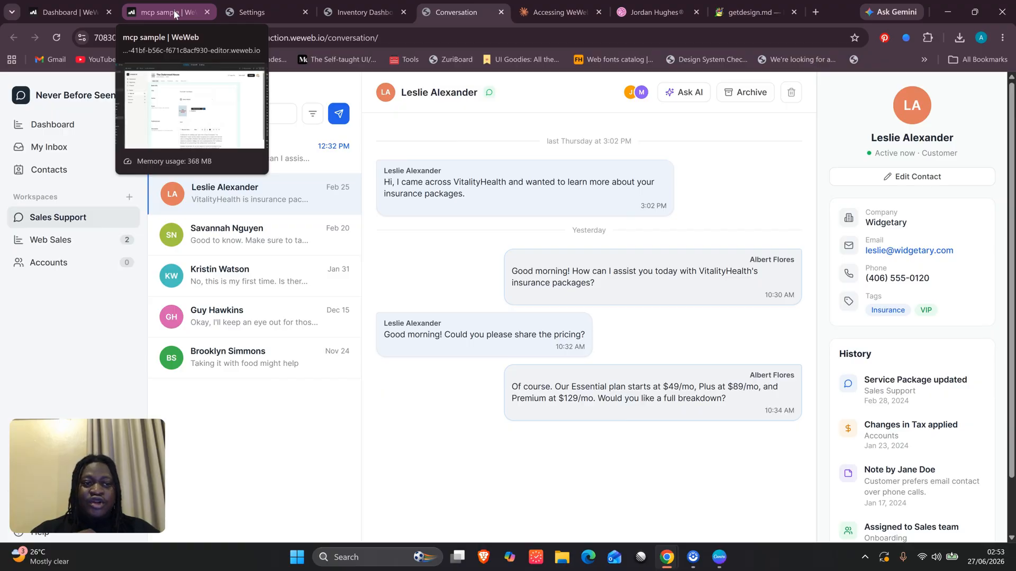
pyautogui.click(175, 13)
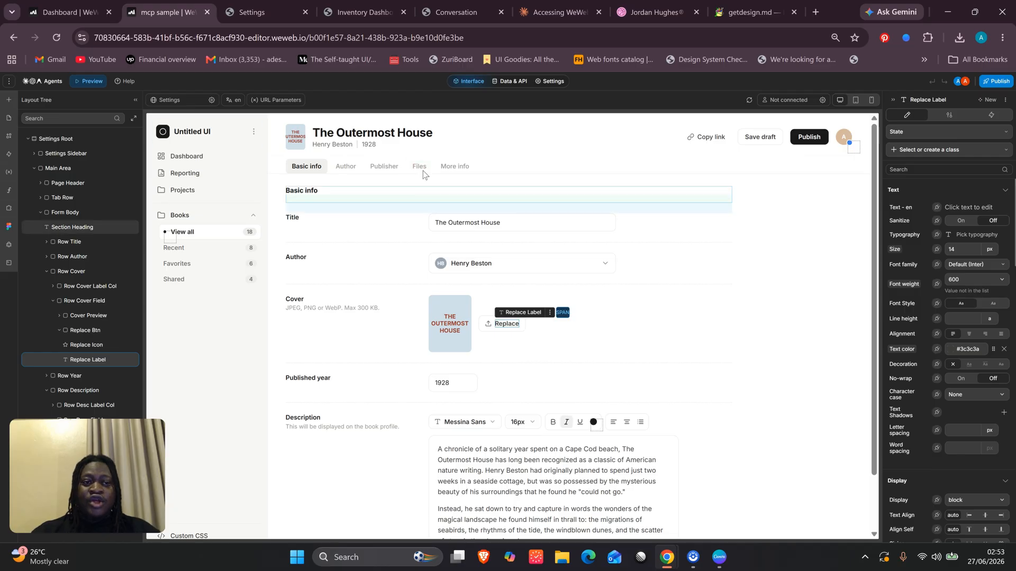
# Switch to getdesign.md and browse its list of brand design systems down to the entries around Stripe.
pyautogui.click(755, 16)
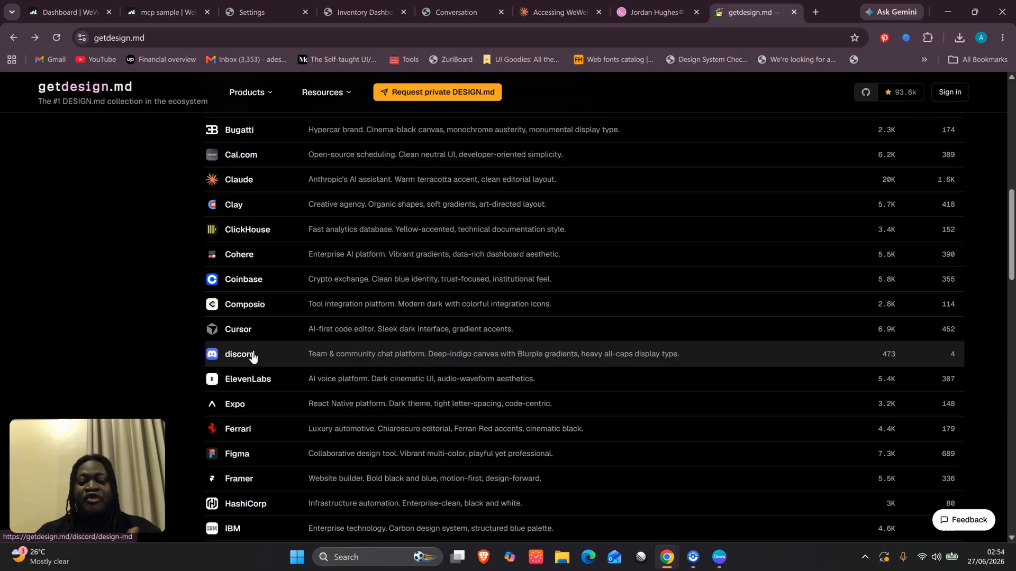
pyautogui.scroll(-6, 252, 357)
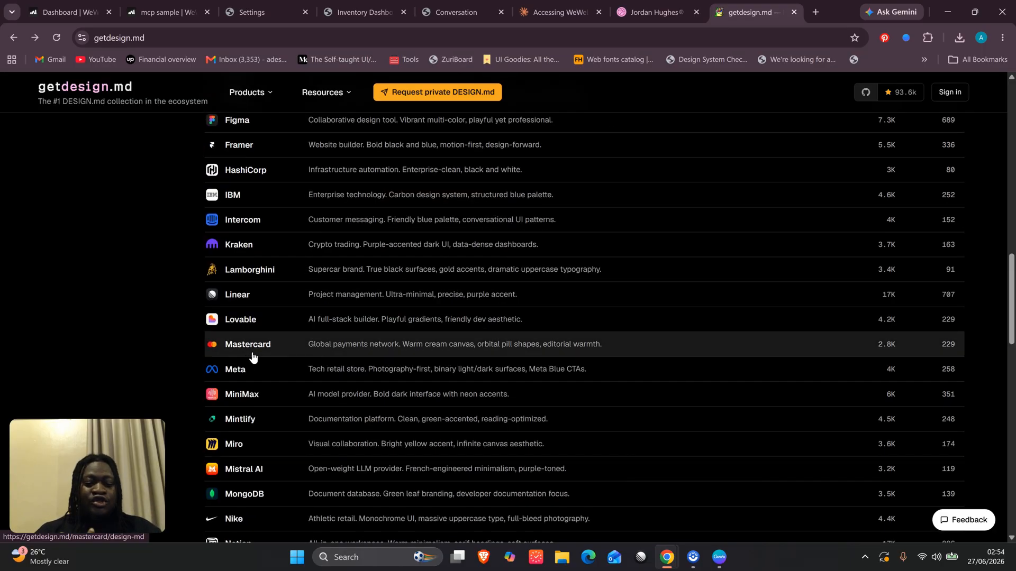
pyautogui.scroll(-3, 242, 512)
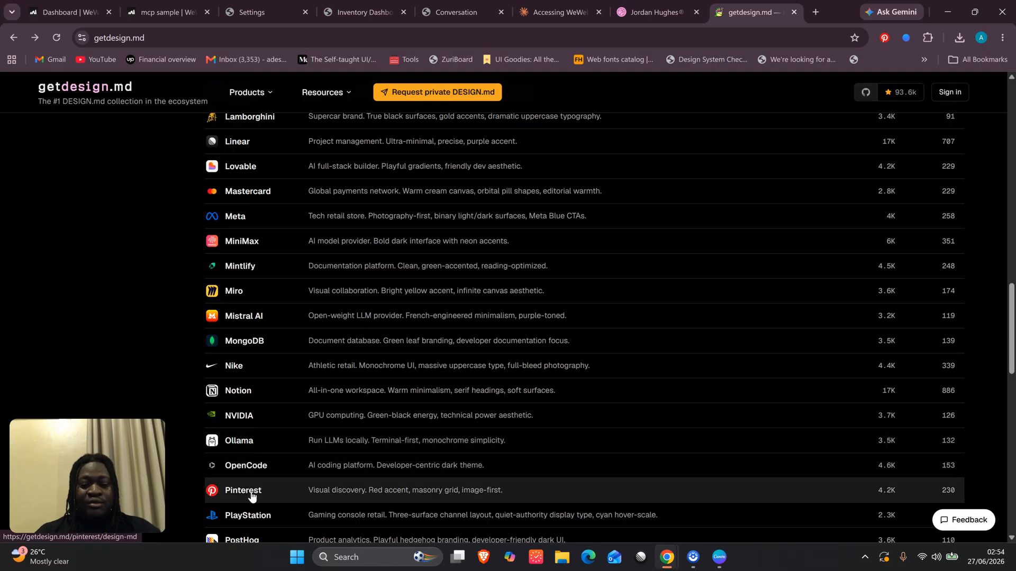
pyautogui.scroll(-3, 252, 496)
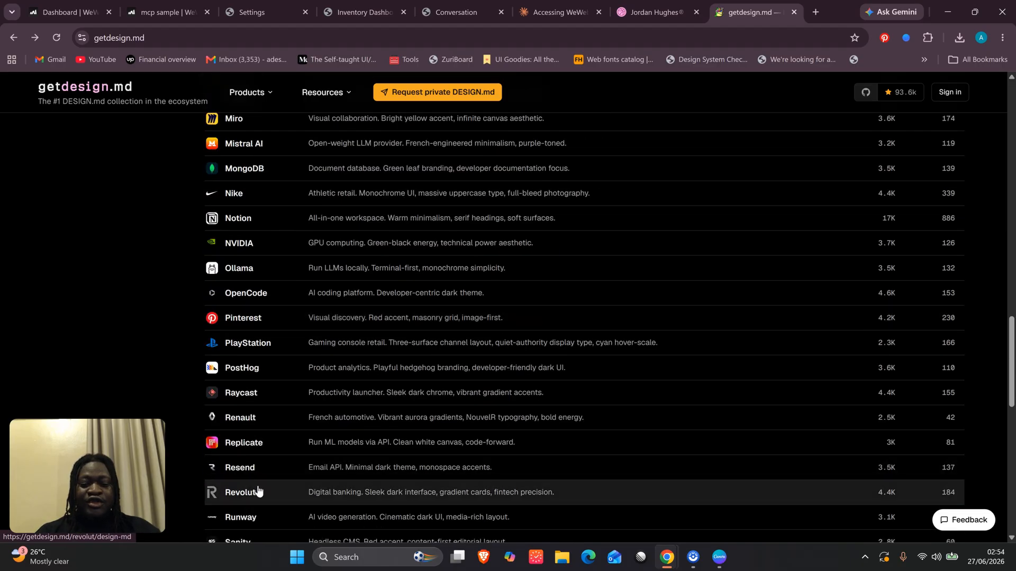
pyautogui.scroll(-3, 257, 489)
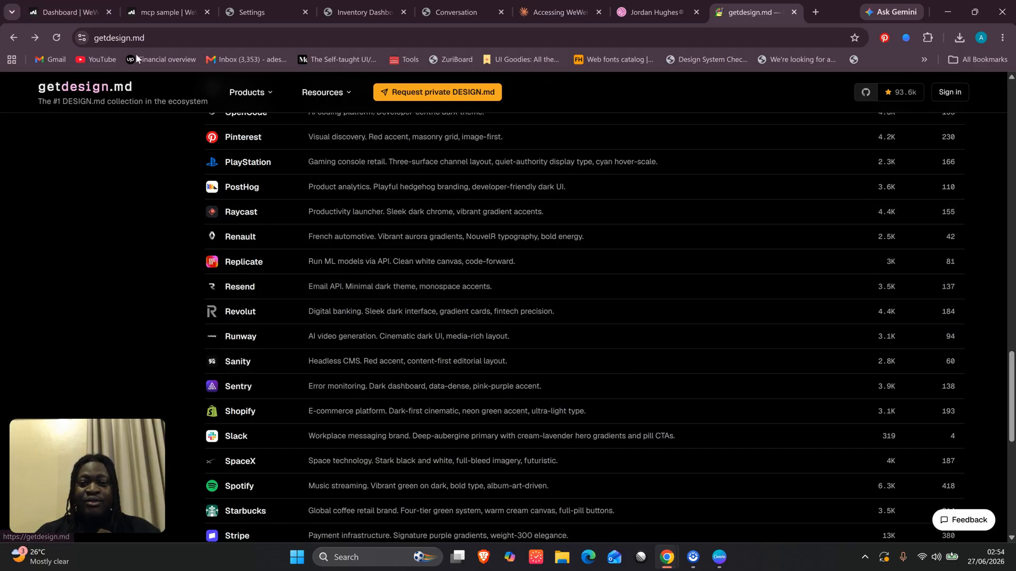
# Return to the mcp sample project in the WeWeb editor and open its Sign In page.
pyautogui.click(164, 12)
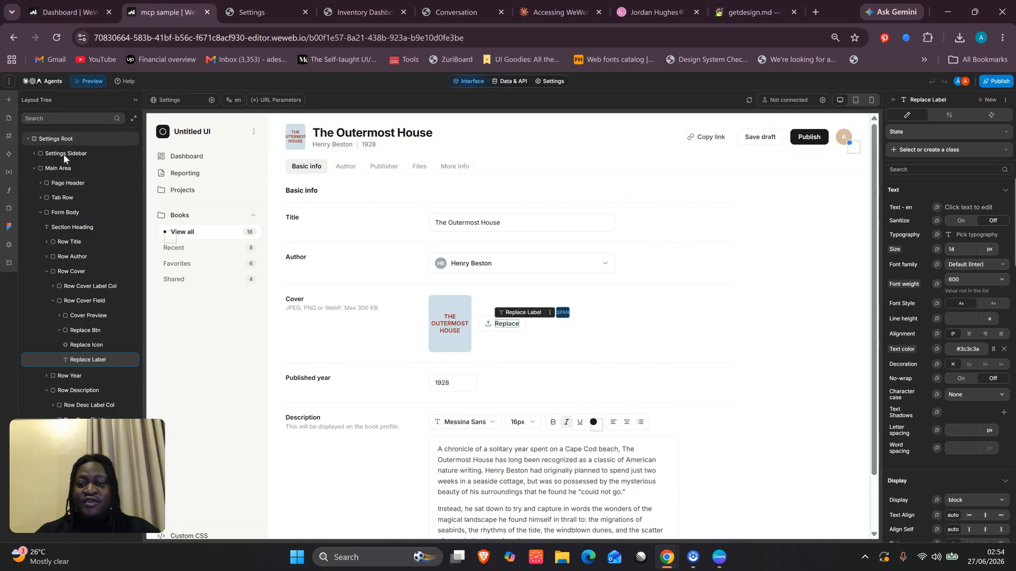
pyautogui.click(8, 117)
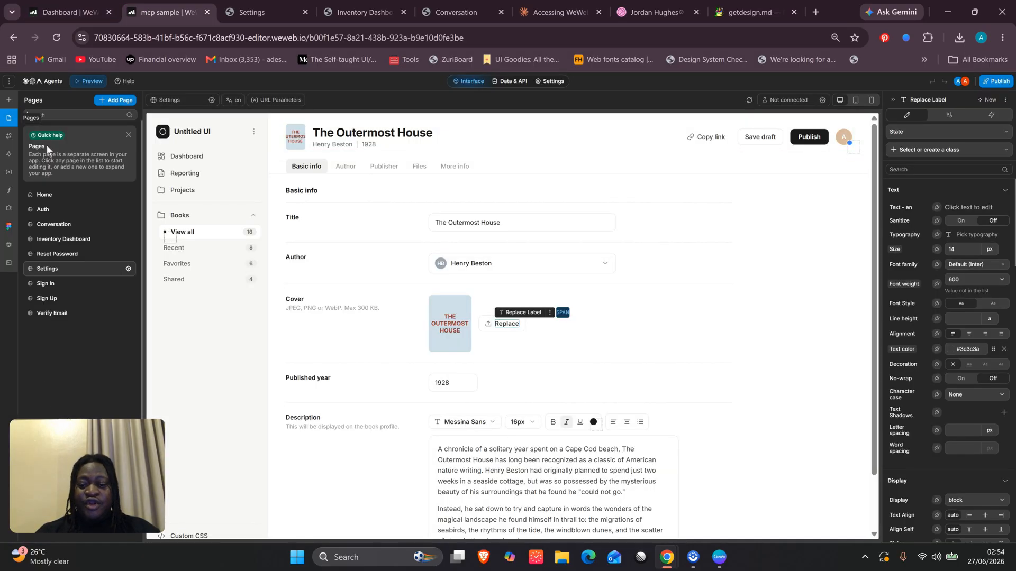
pyautogui.click(83, 286)
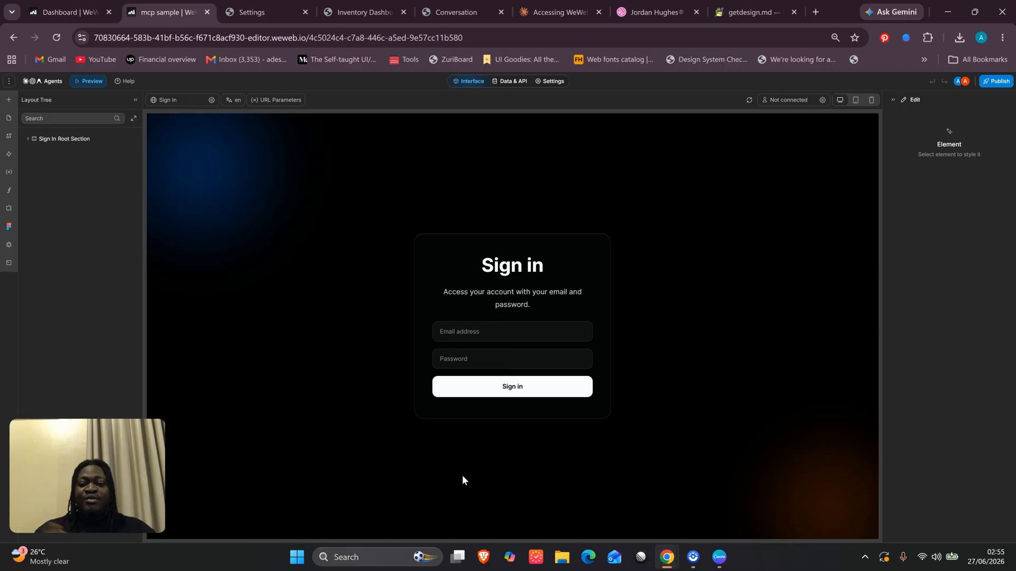
# Open the project's asset library and read the Design Guidelines from the overview through colors and typography to the layout rules.
pyautogui.click(7, 135)
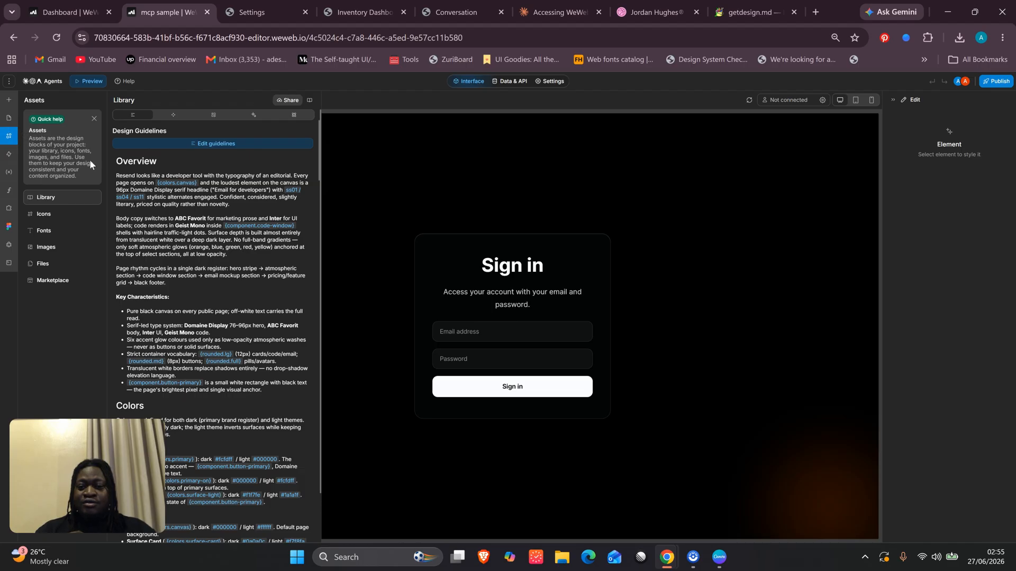
pyautogui.scroll(-8, 183, 266)
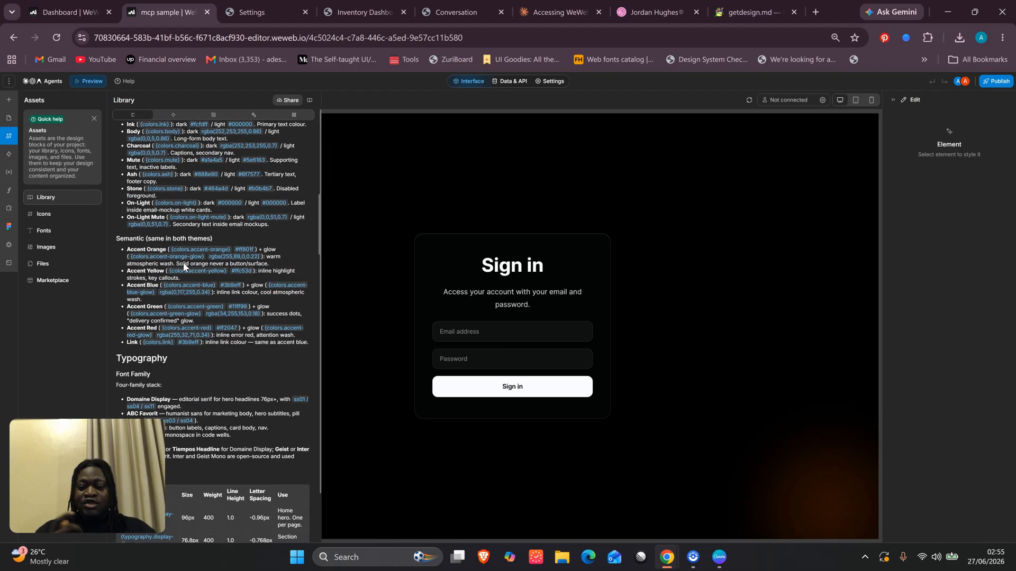
pyautogui.scroll(-5, 184, 266)
pyautogui.scroll(12, 183, 267)
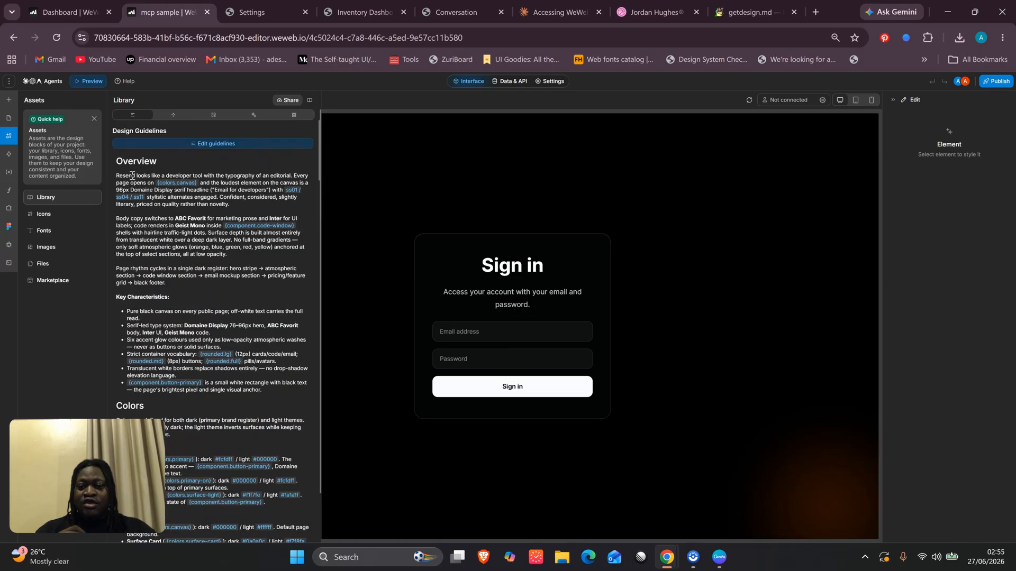
pyautogui.scroll(5, 134, 177)
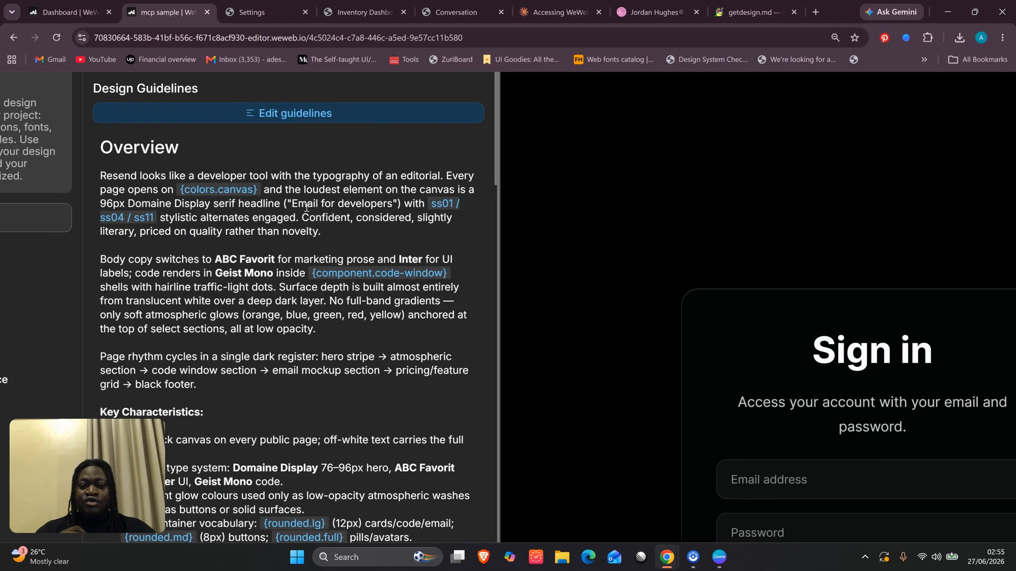
pyautogui.scroll(-5, 307, 207)
pyautogui.scroll(-15, 260, 362)
pyautogui.scroll(-15, 258, 356)
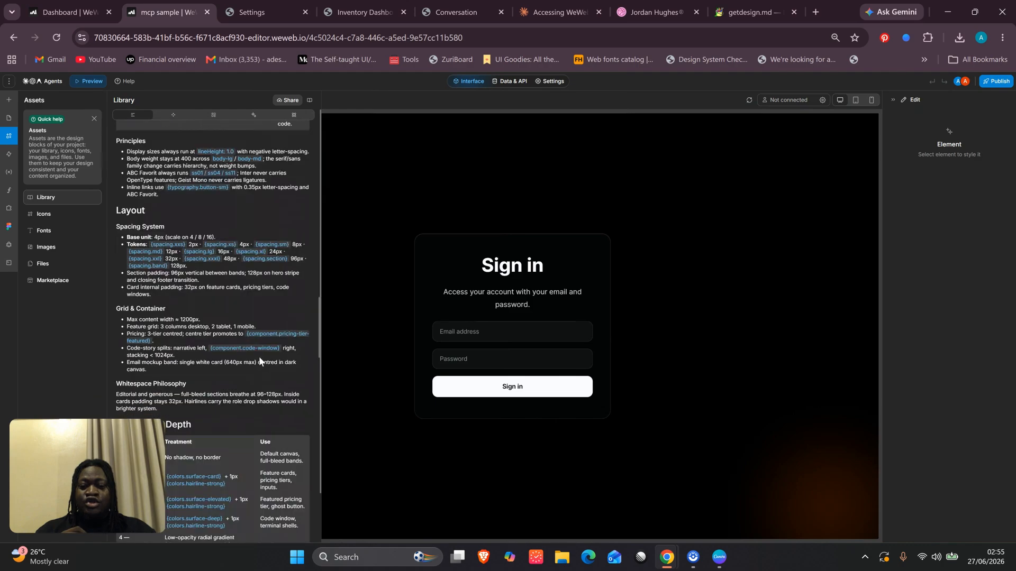
# In the Claude chat, close the inbox reference image and find and open the attached resend design file near the start.
pyautogui.click(562, 11)
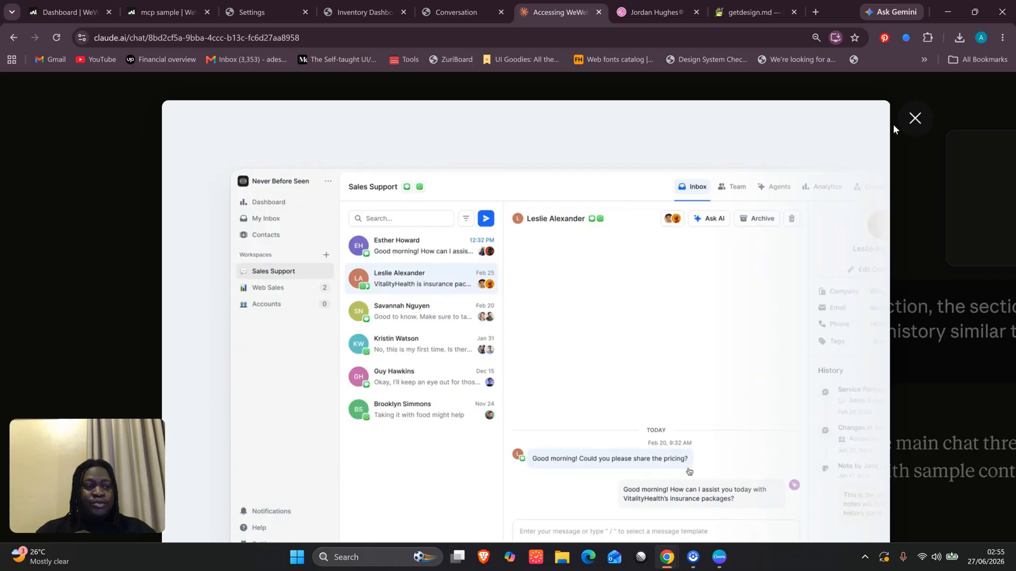
pyautogui.click(911, 120)
pyautogui.scroll(20, 726, 221)
pyautogui.scroll(-15, 728, 224)
pyautogui.scroll(15, 726, 222)
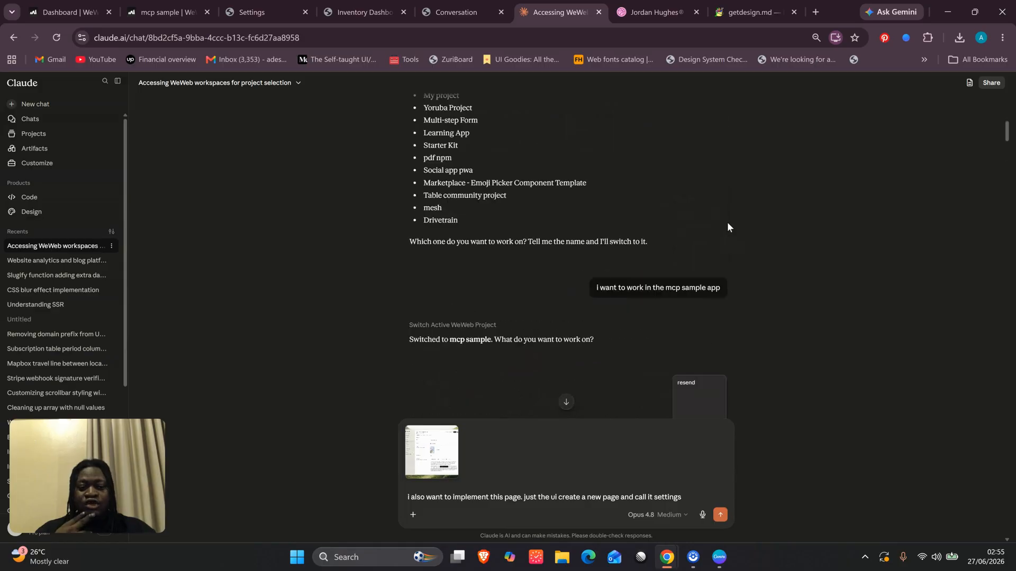
pyautogui.scroll(-4, 727, 221)
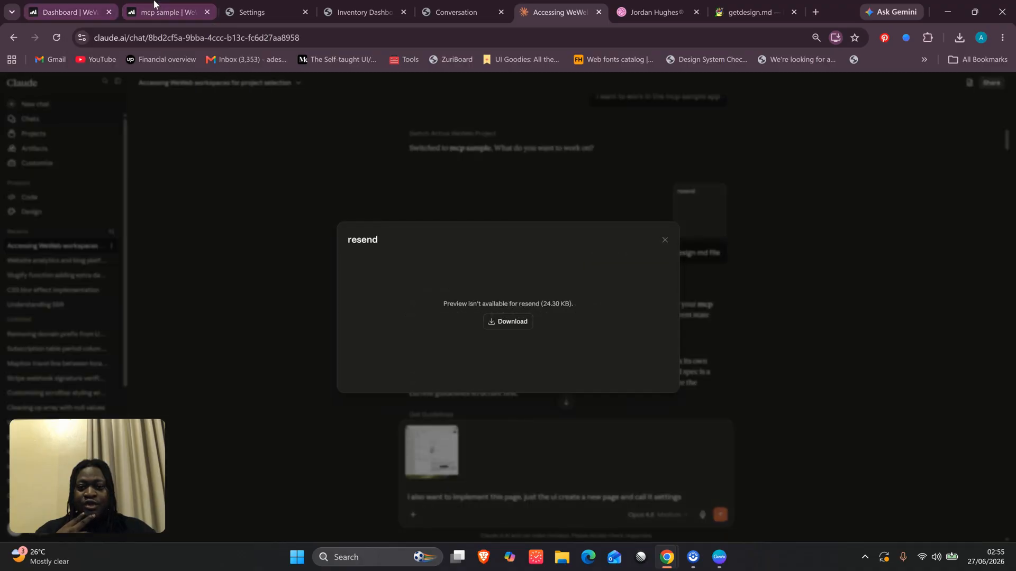
# Back in the WeWeb editor, read the guidelines' Do's and Don'ts and Responsive Behavior sections, then close the library.
pyautogui.click(159, 7)
pyautogui.scroll(-6, 166, 319)
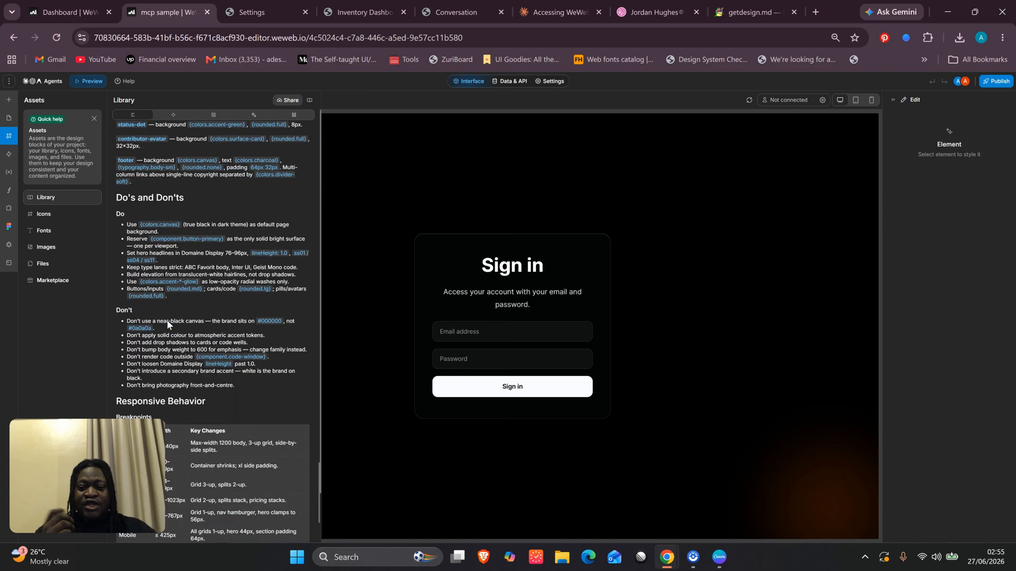
pyautogui.scroll(-1, 168, 323)
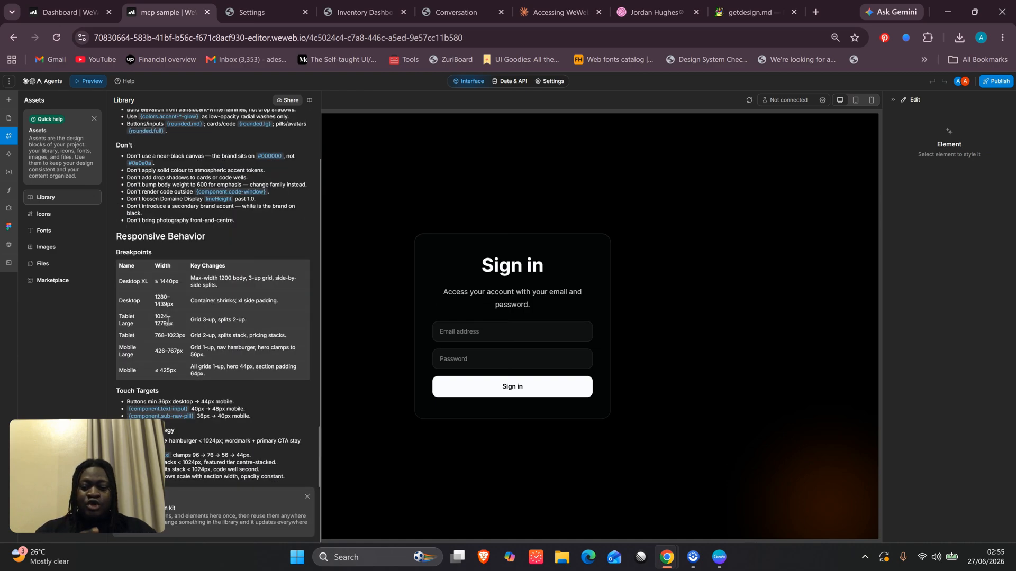
pyautogui.click(381, 193)
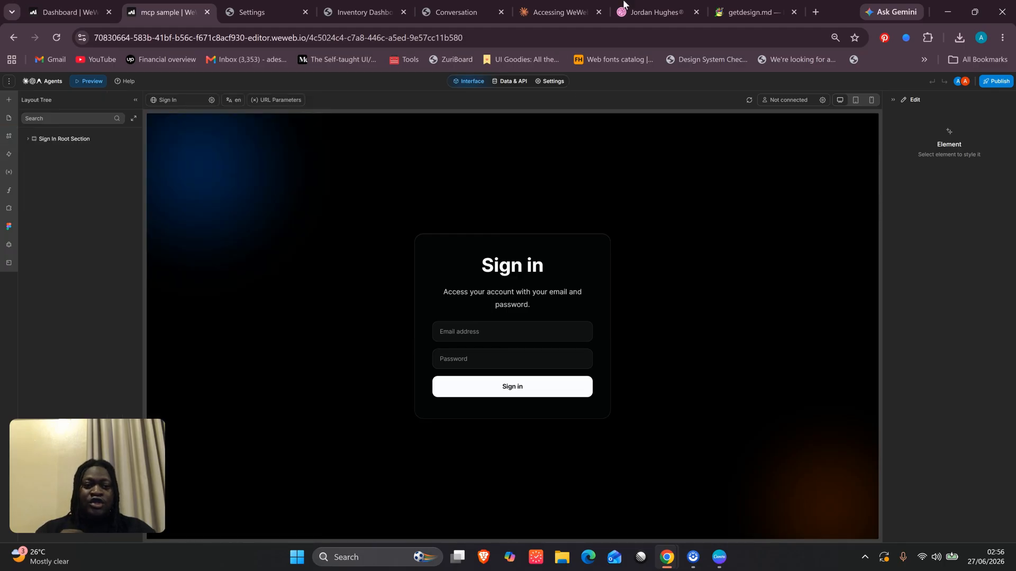
# Switch to getdesign.md and open the Wise design system from the end of the brand list.
pyautogui.click(761, 11)
pyautogui.scroll(-9, 411, 306)
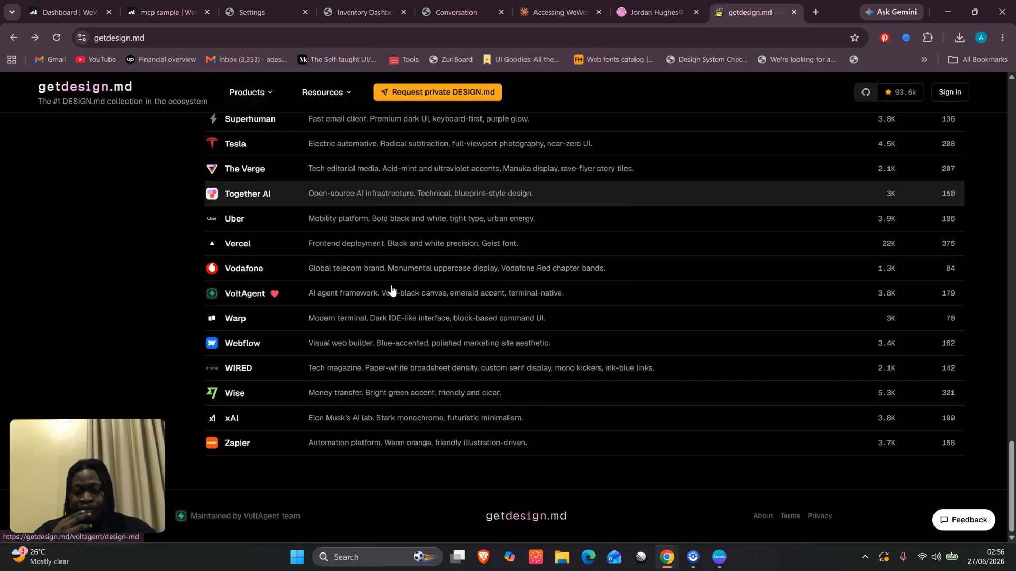
pyautogui.click(242, 402)
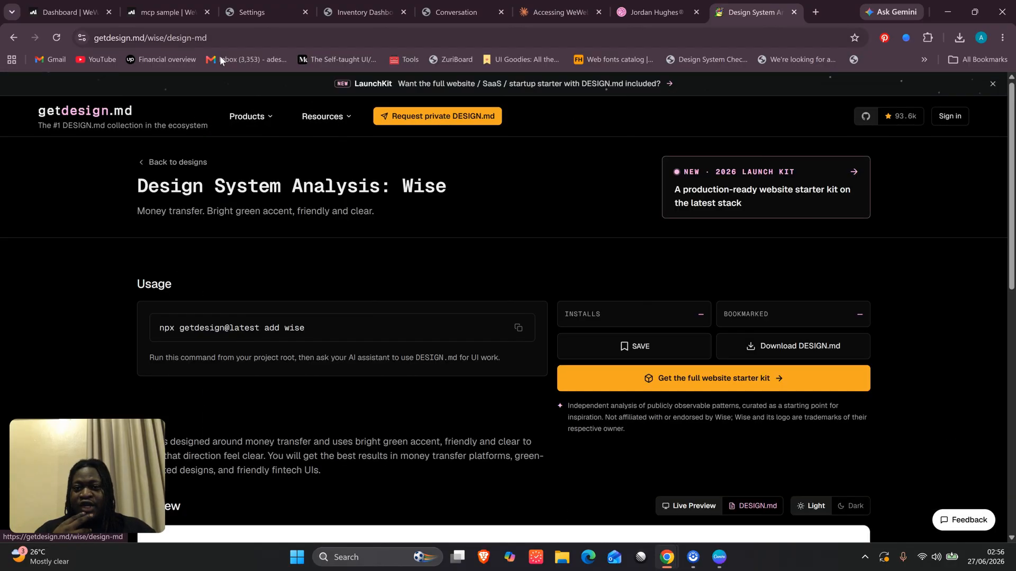
pyautogui.click(167, 8)
pyautogui.click(8, 118)
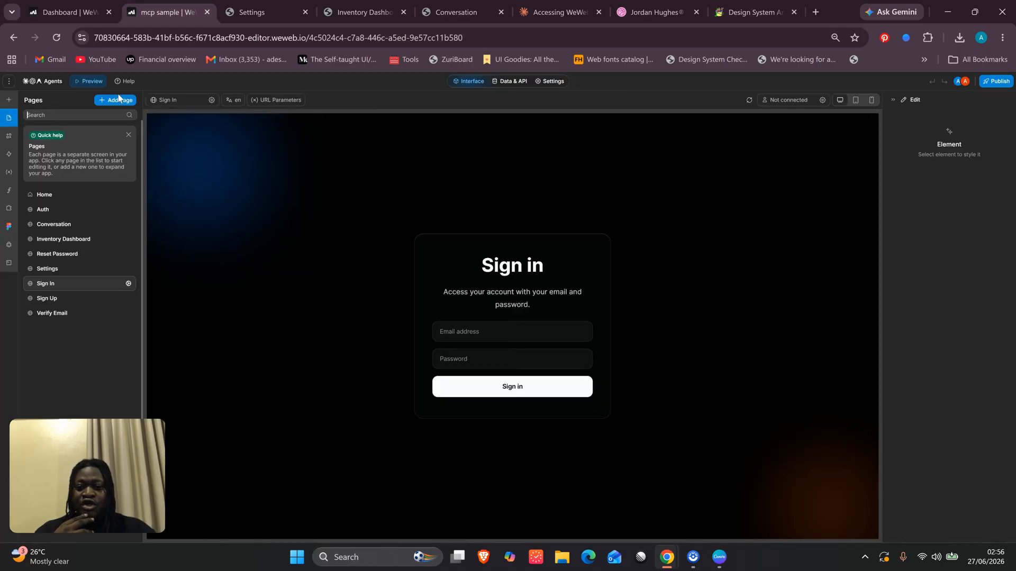
pyautogui.click(9, 81)
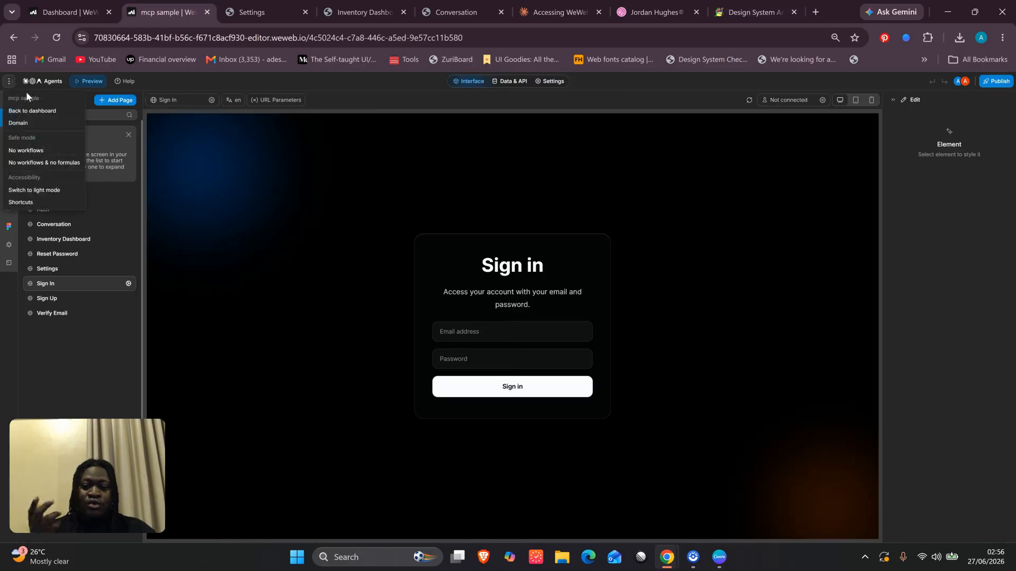
pyautogui.click(45, 112)
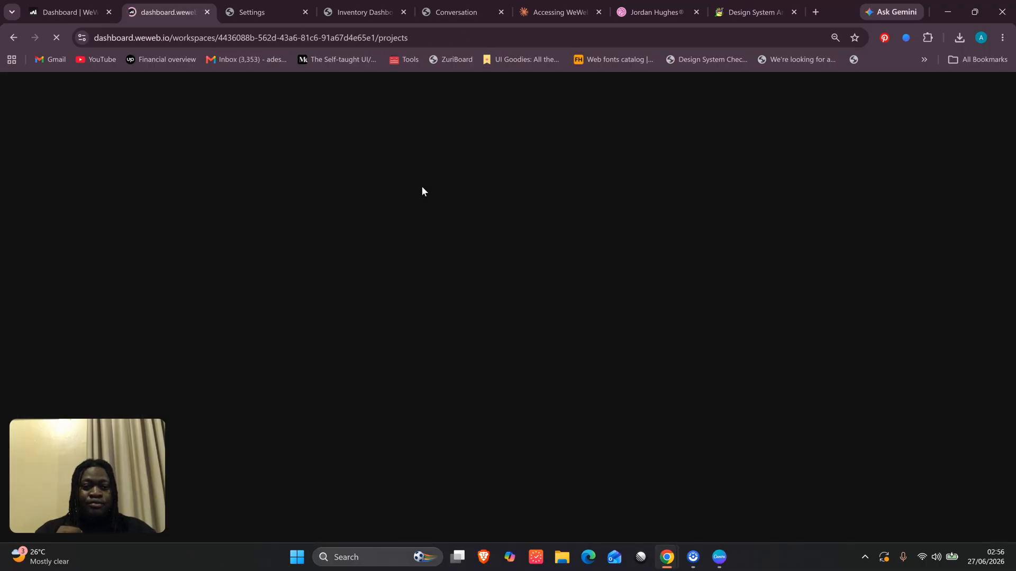
pyautogui.click(11, 36)
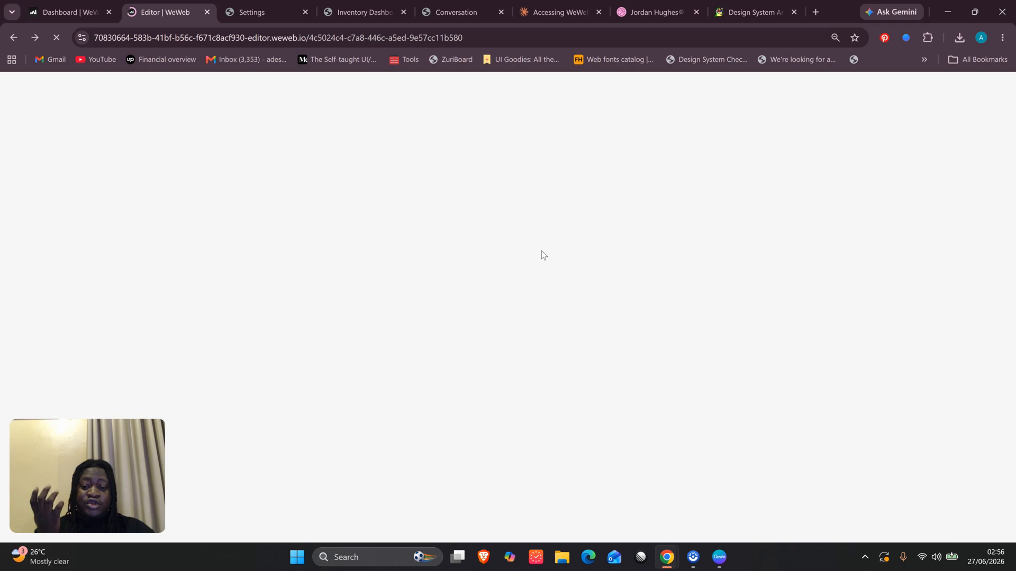
# Switch to Claude, close the resend file preview and start a new chat.
pyautogui.click(551, 16)
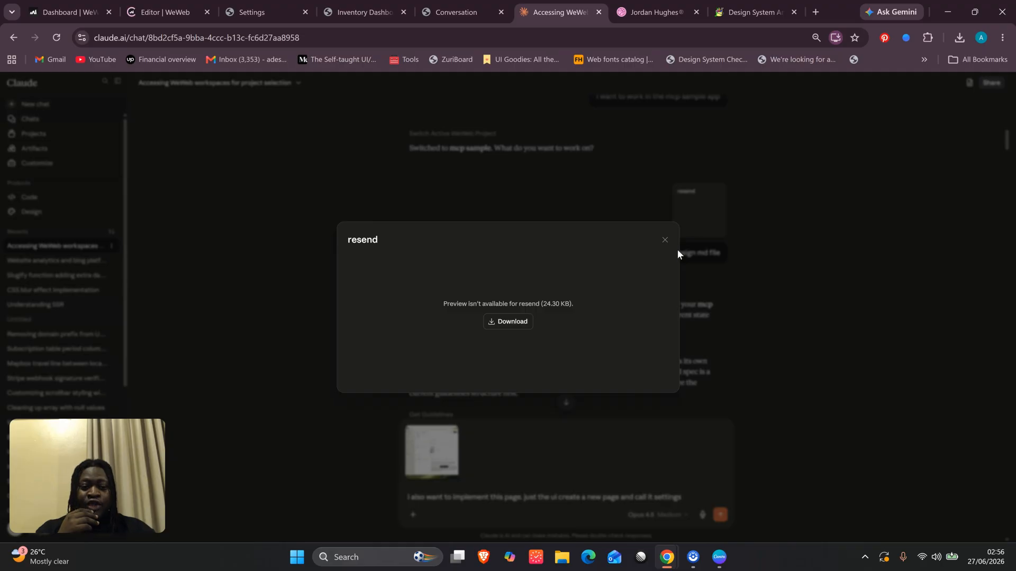
pyautogui.click(74, 135)
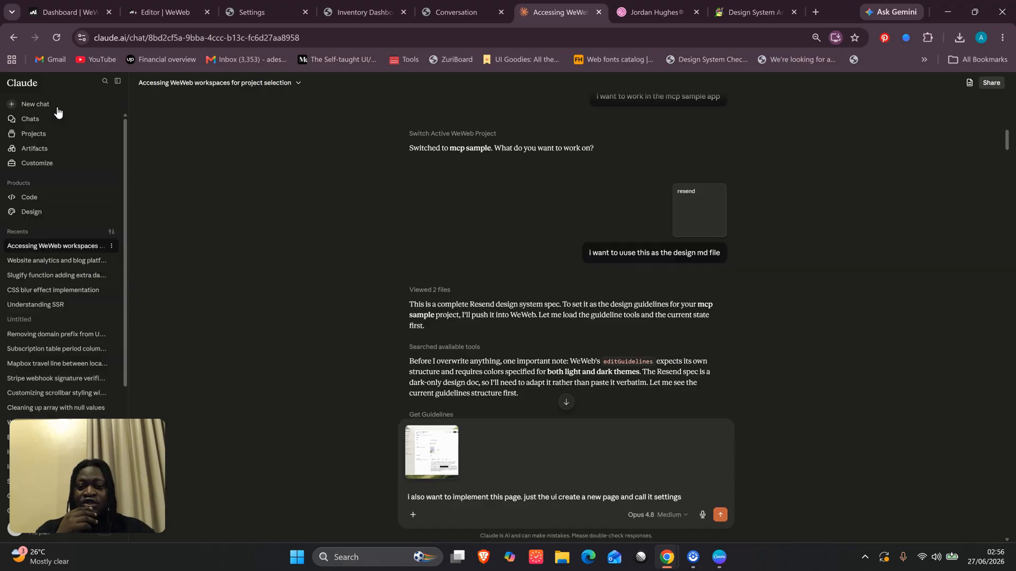
pyautogui.click(50, 110)
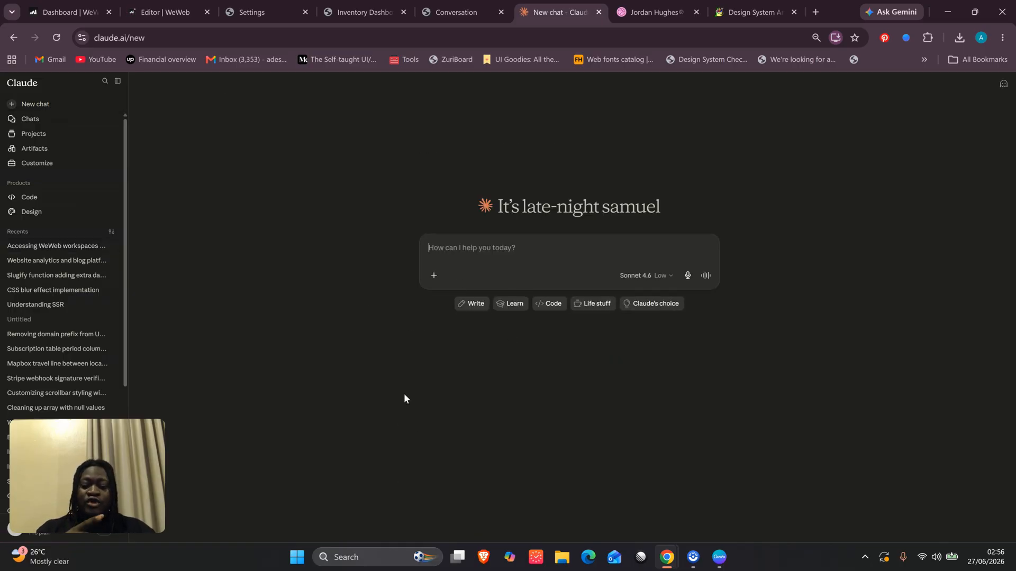
# From the new chat's connector options, open the form for adding a custom connector.
pyautogui.click(433, 279)
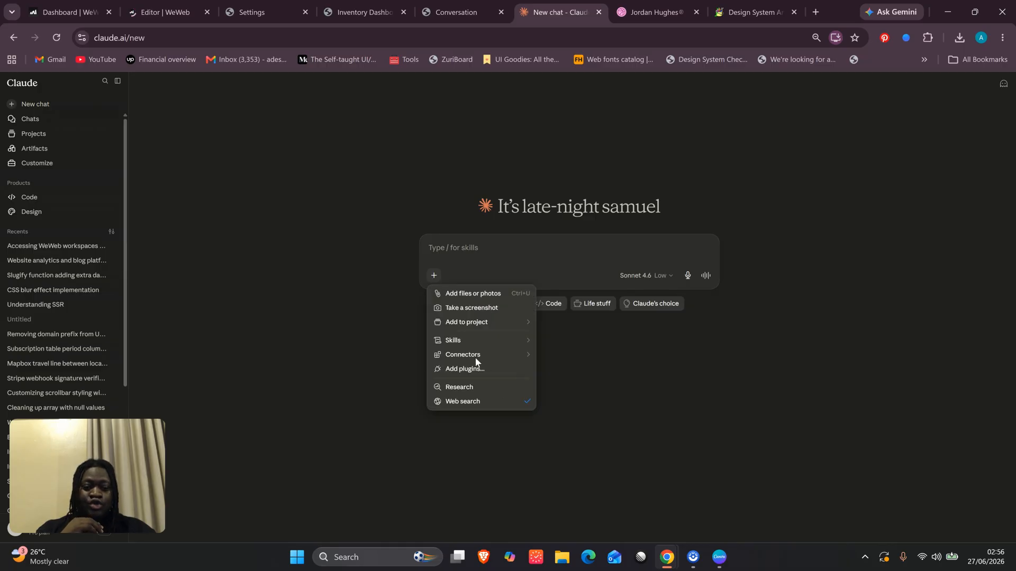
pyautogui.moveTo(468, 357)
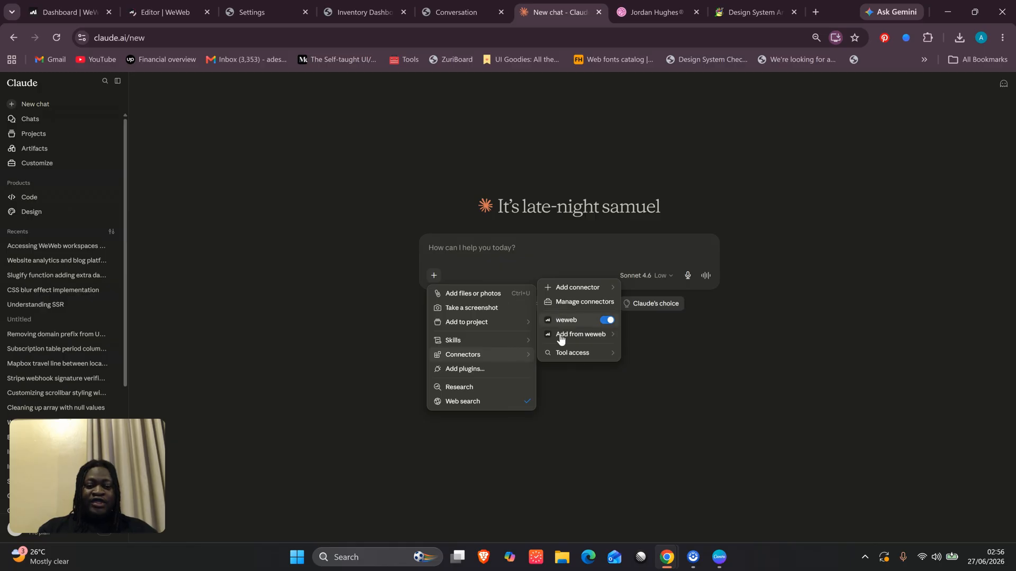
pyautogui.moveTo(555, 291)
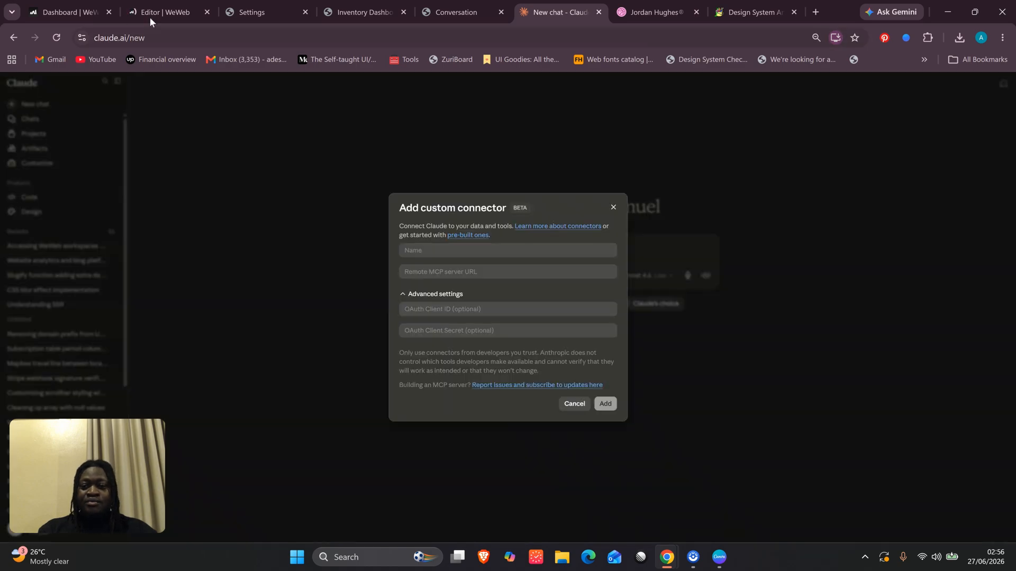
# In the WeWeb editor, open the Claude Code connection instructions and examine the MCP server URL in the terminal command.
pyautogui.click(150, 17)
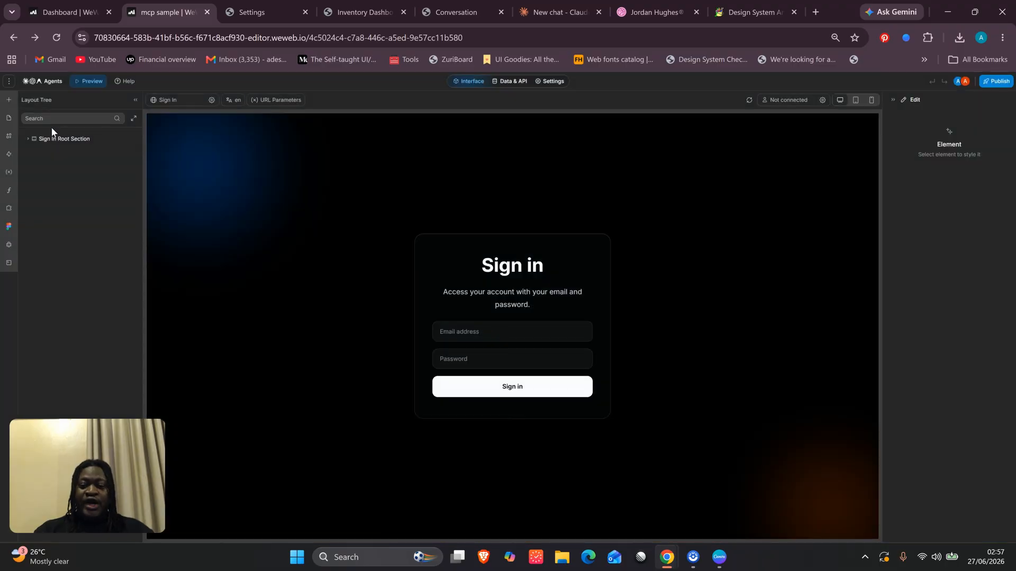
pyautogui.click(53, 83)
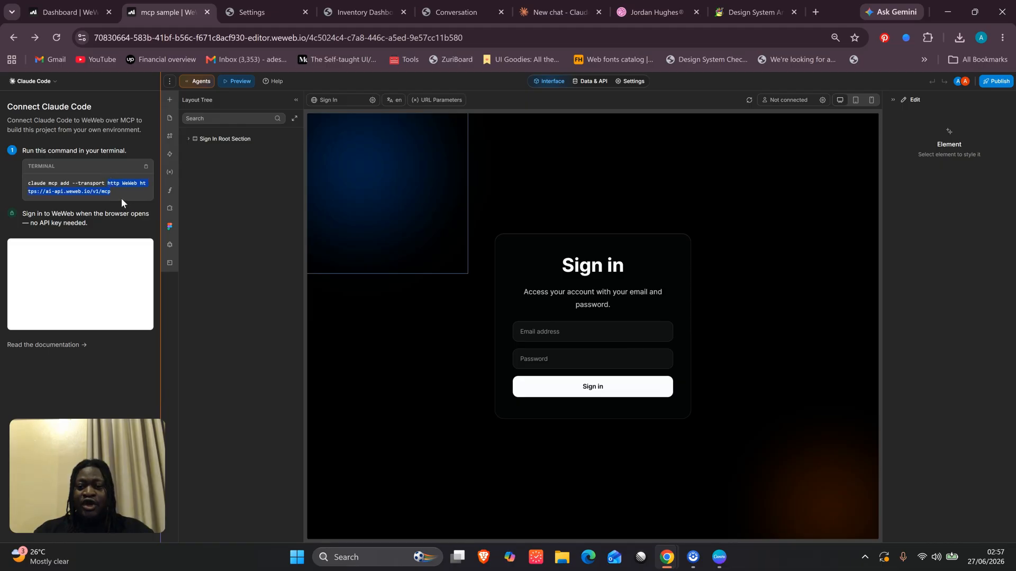
pyautogui.click(147, 183)
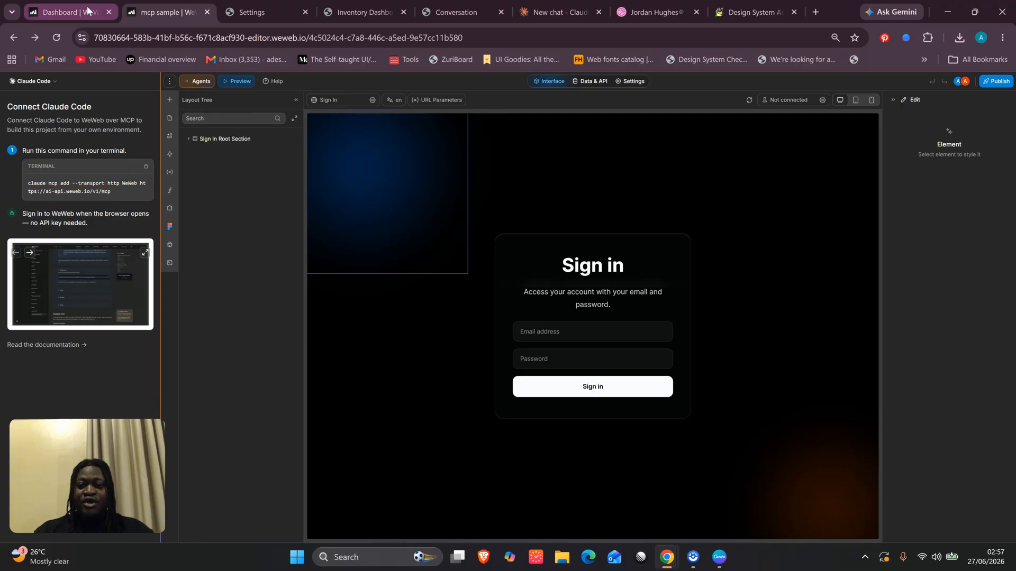
# Back in Claude, cancel the custom connector form and check the existing weweb connector in the new chat's connector list.
pyautogui.click(558, 11)
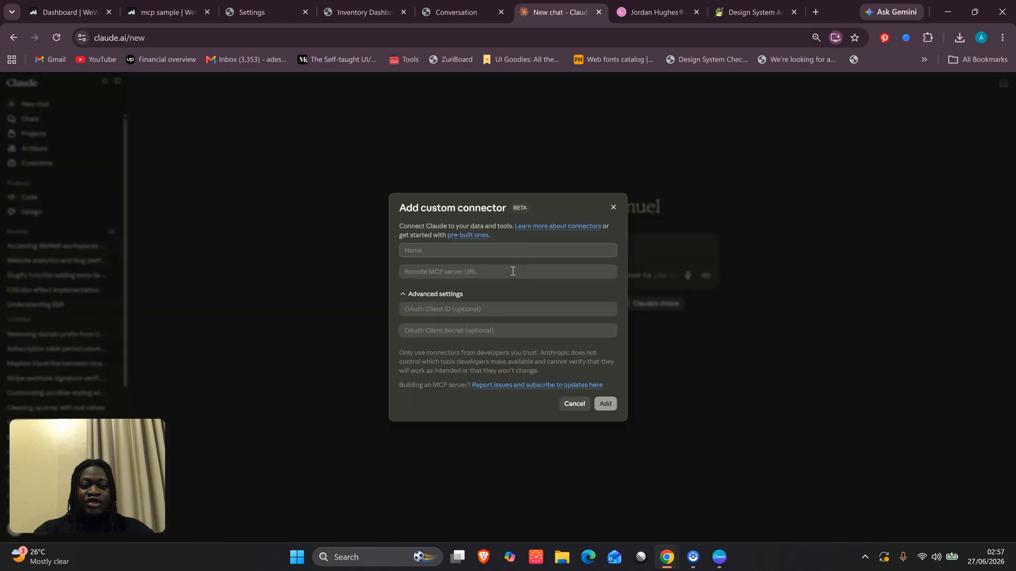
pyautogui.click(432, 244)
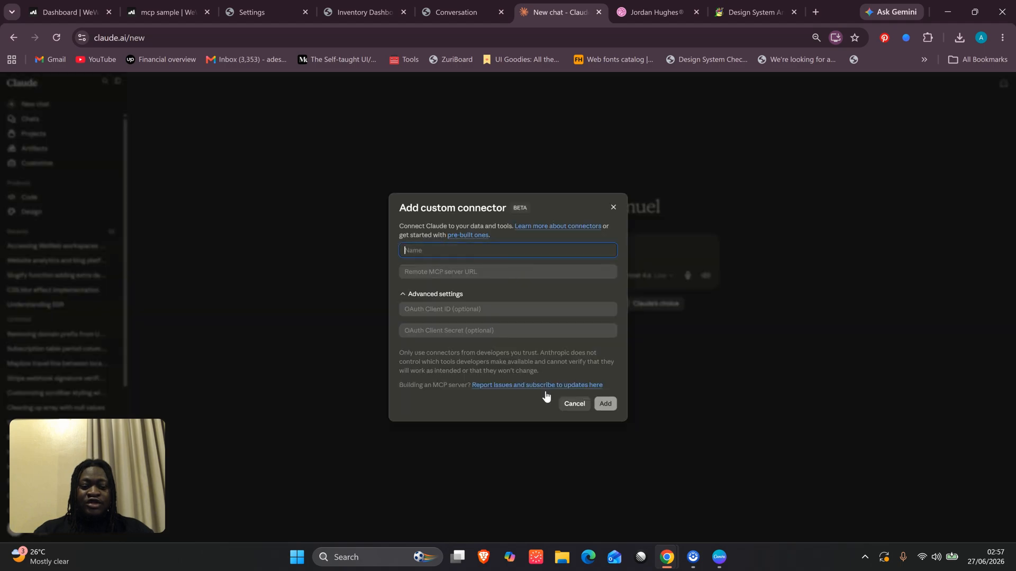
pyautogui.click(576, 405)
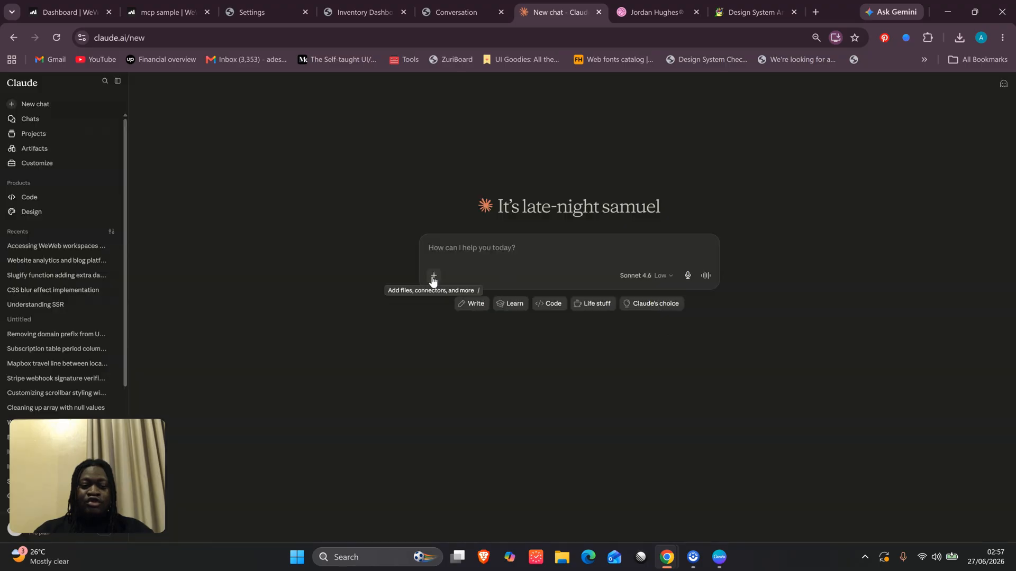
pyautogui.click(433, 278)
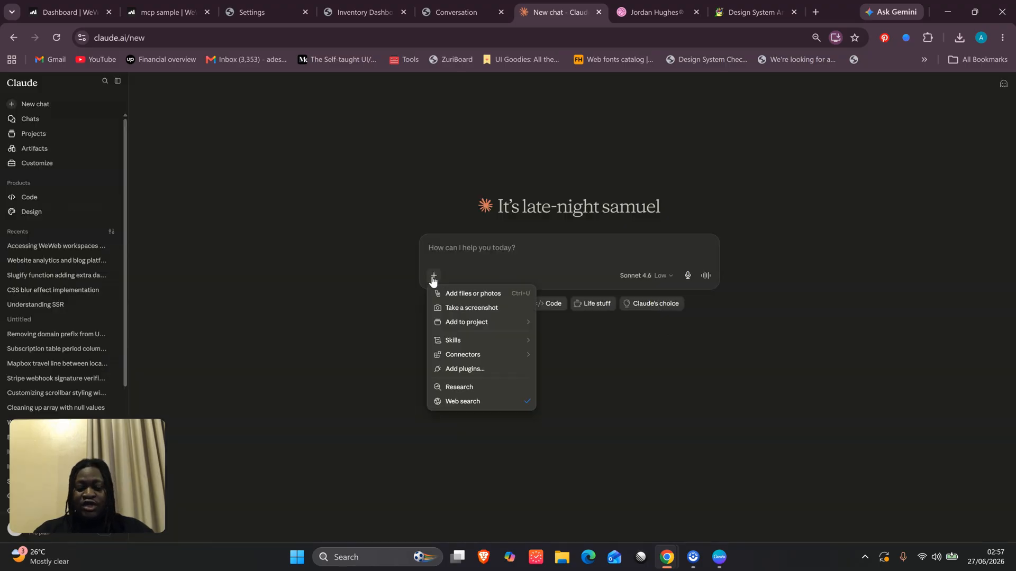
pyautogui.moveTo(508, 353)
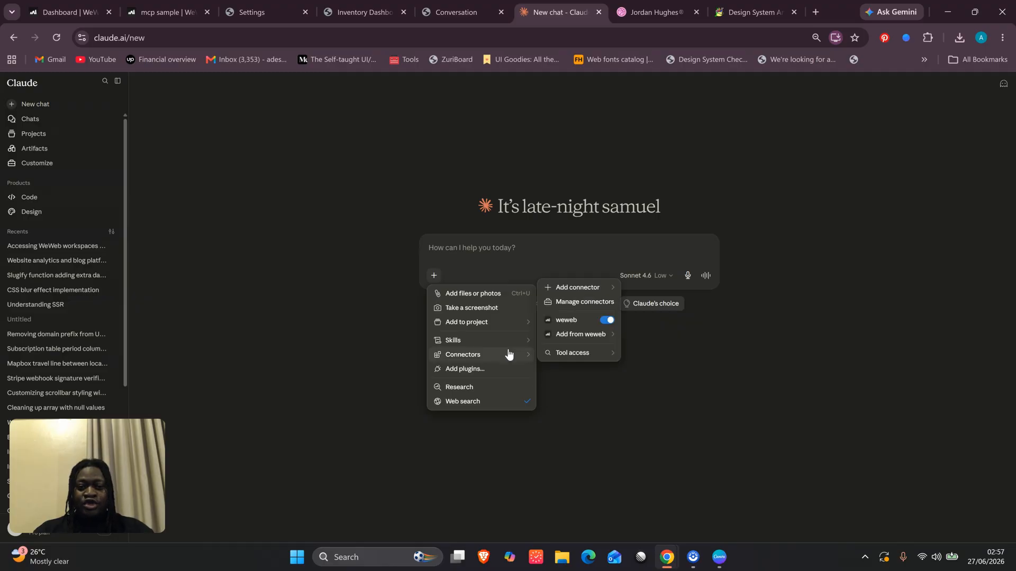
pyautogui.moveTo(577, 339)
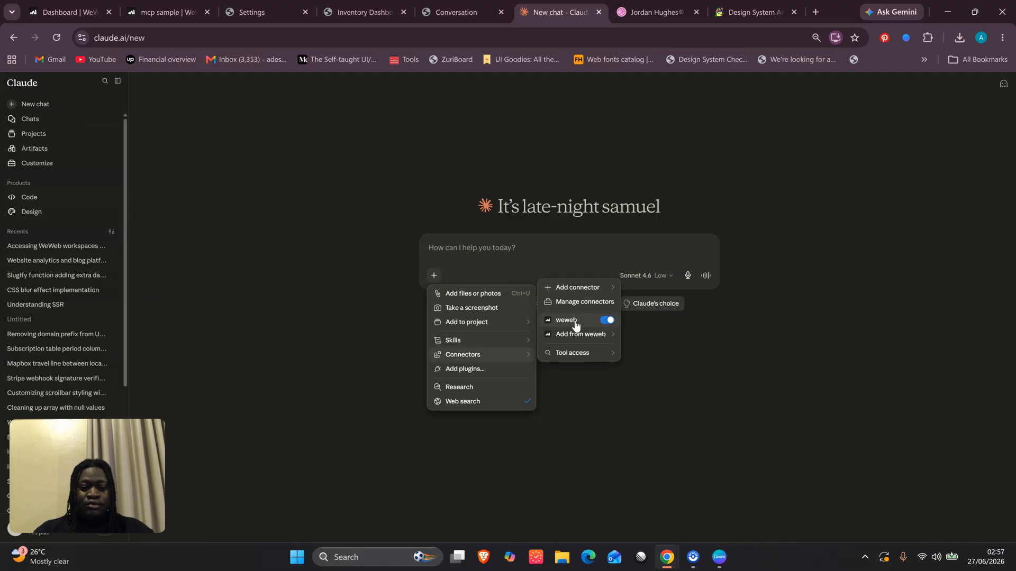
pyautogui.click(605, 322)
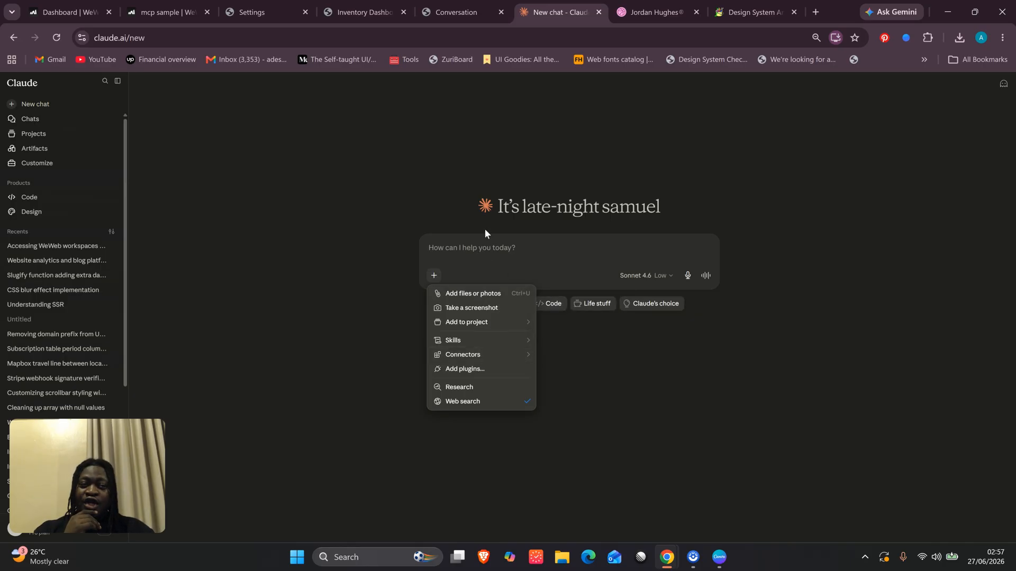
pyautogui.click(470, 253)
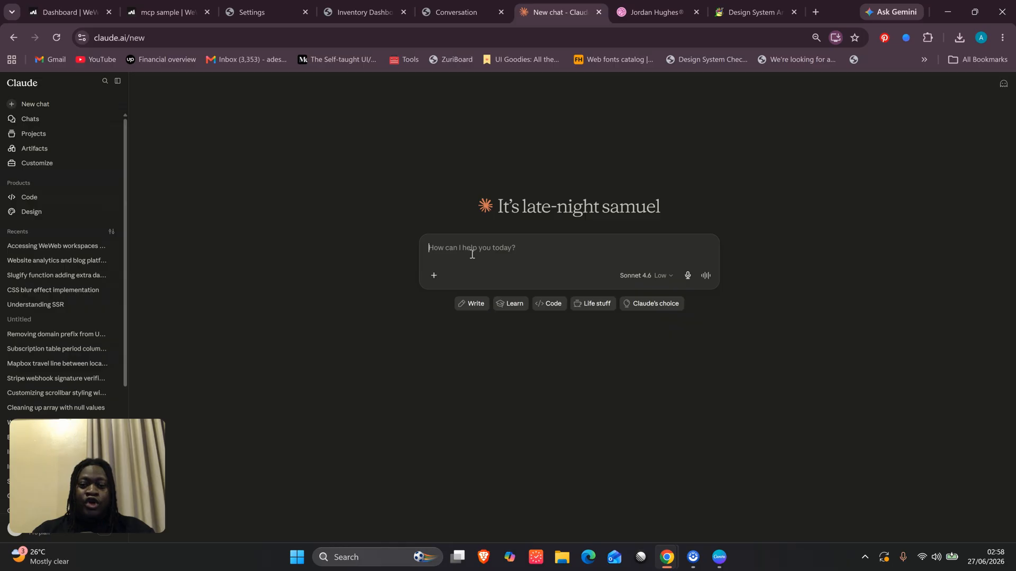
# Ask Claude to list the projects in the owner's named WeWeb workspace, and always allow weweb's Get Current User tool.
pyautogui.click(175, 5)
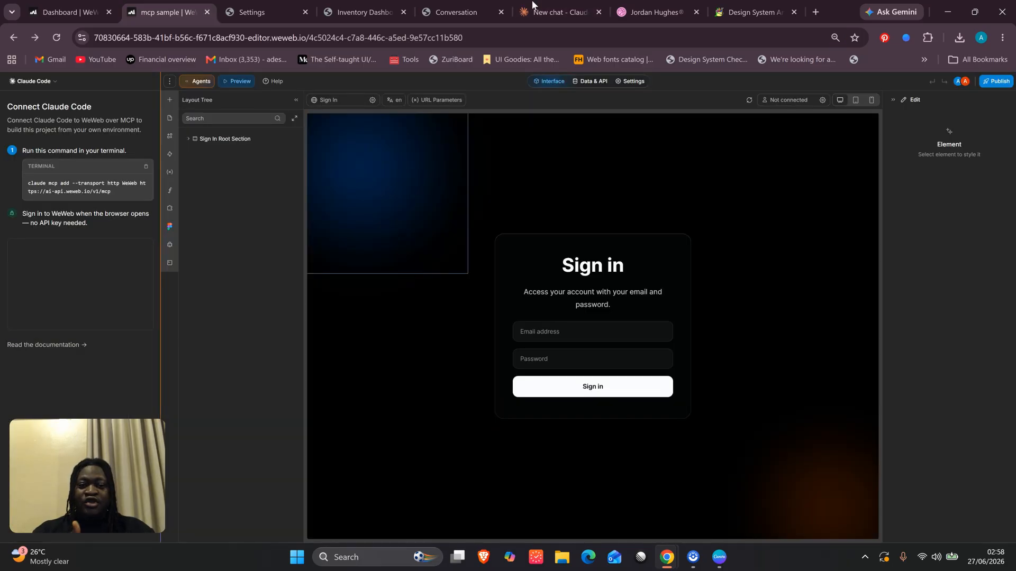
pyautogui.click(586, 11)
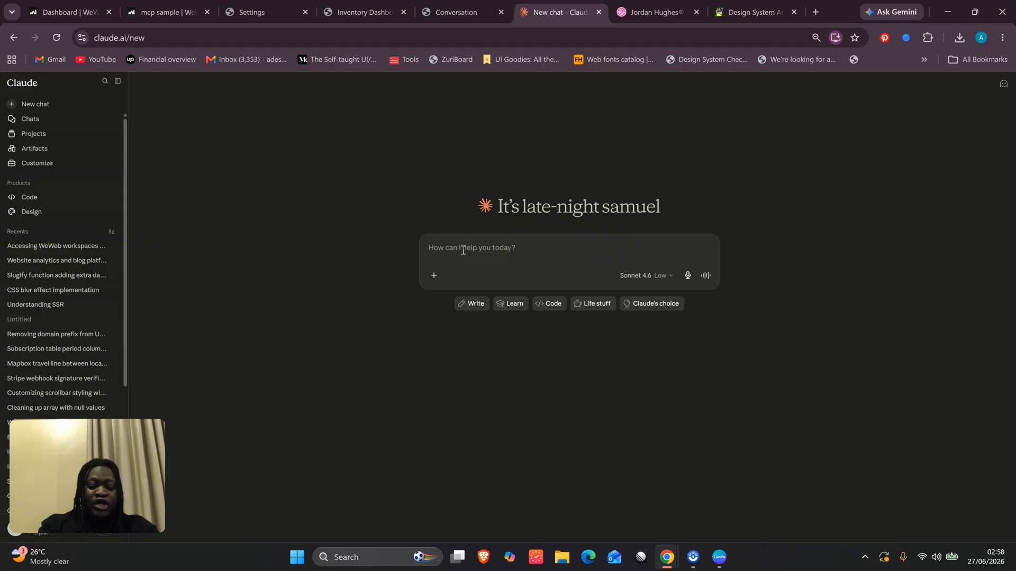
pyautogui.write('i want to lis')
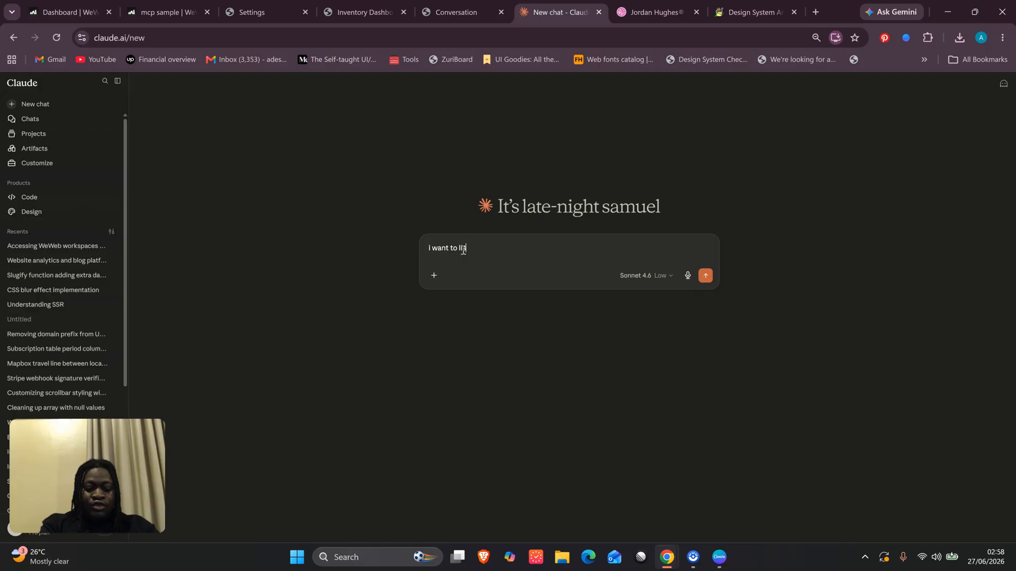
pyautogui.write('t the projec')
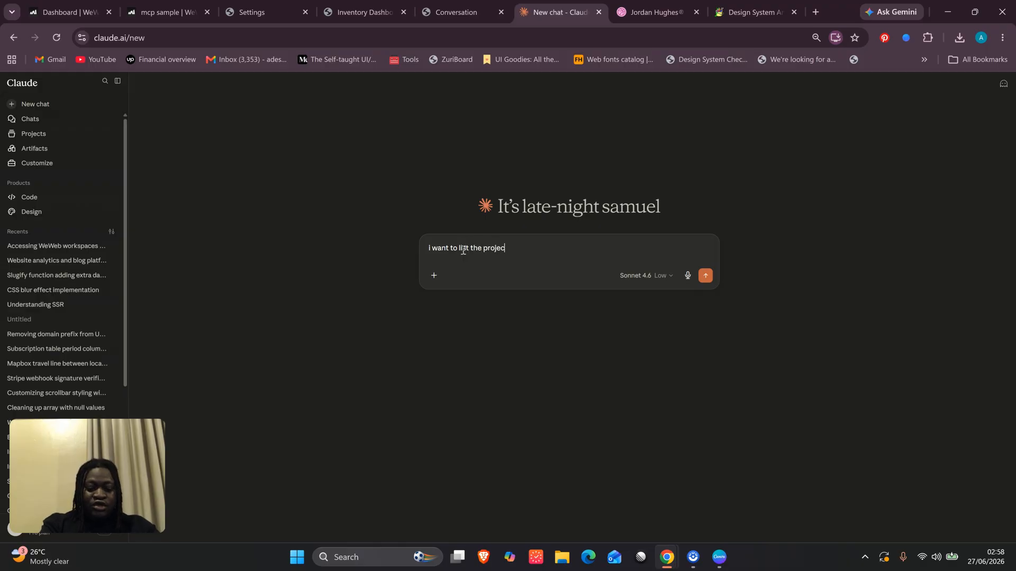
pyautogui.write('t in ade')
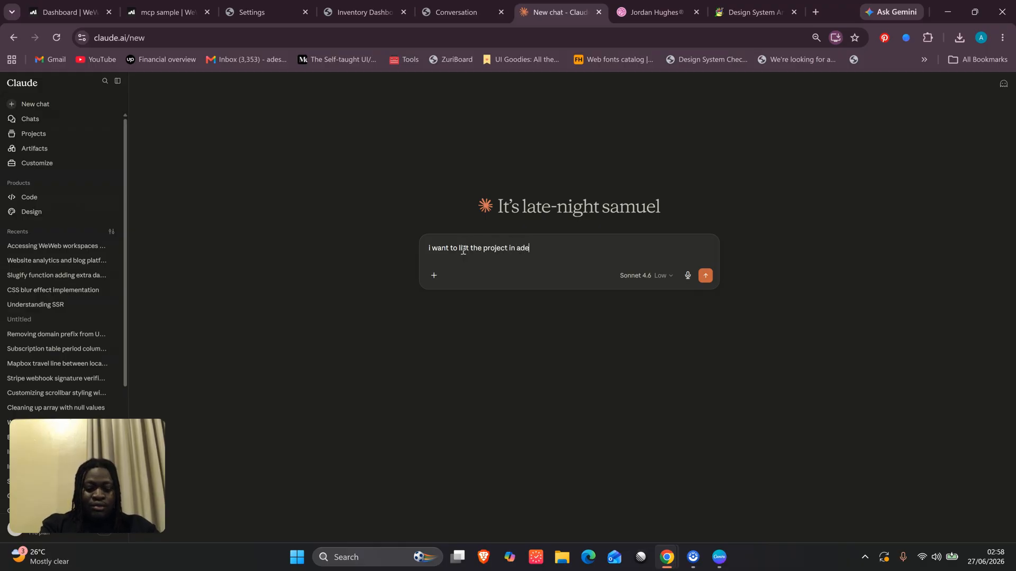
pyautogui.write('sina samuel workspace')
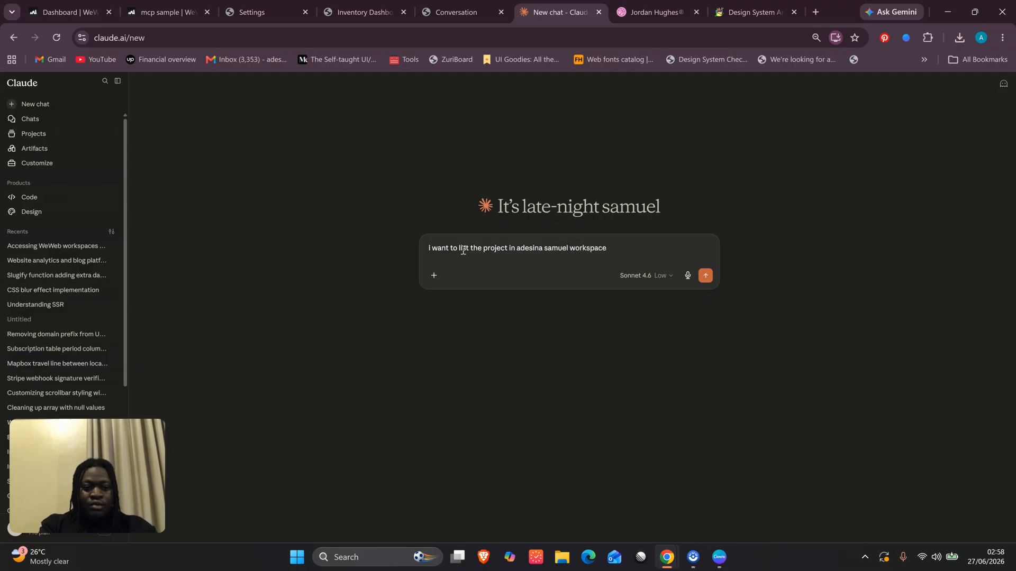
pyautogui.write(' in weweb')
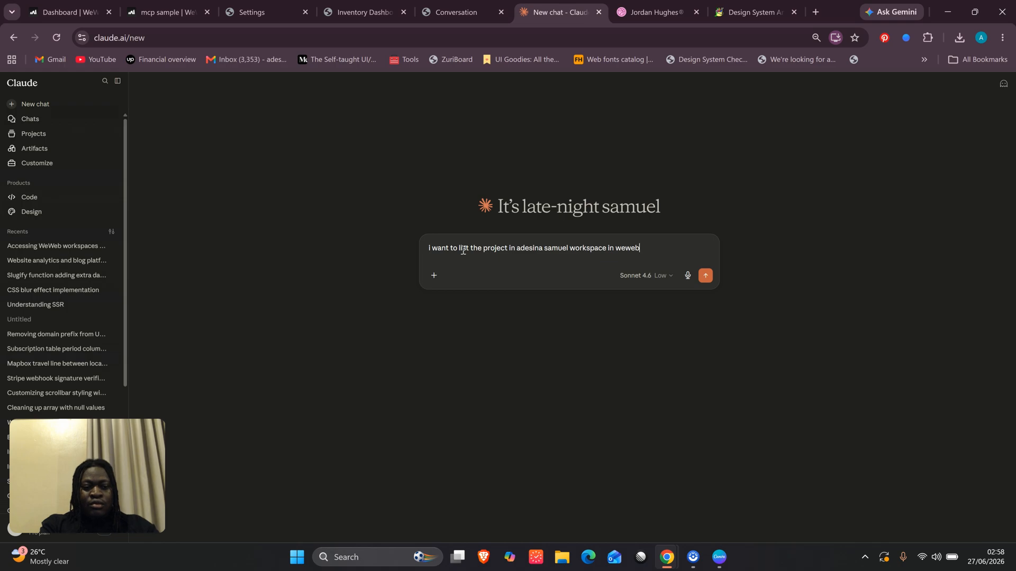
pyautogui.press('Return')
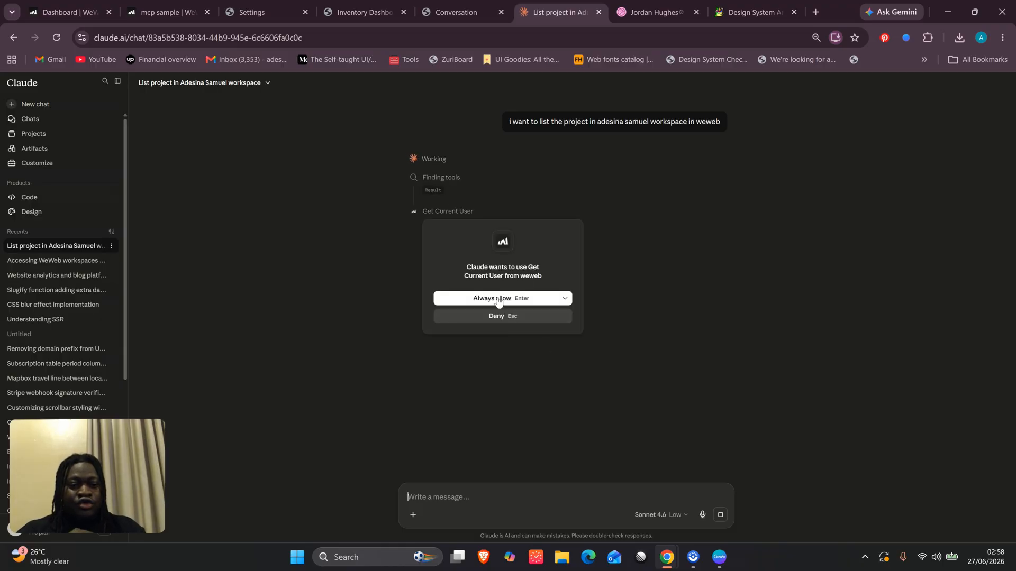
pyautogui.click(493, 298)
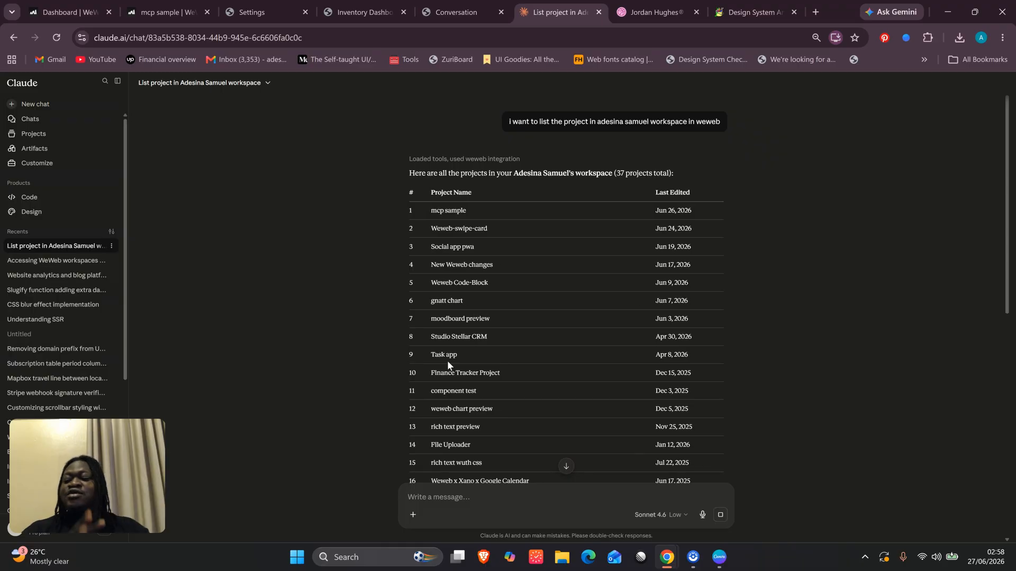
# Read through the list of WeWeb projects in Claude's reply from beginning to end.
pyautogui.scroll(-3, 448, 362)
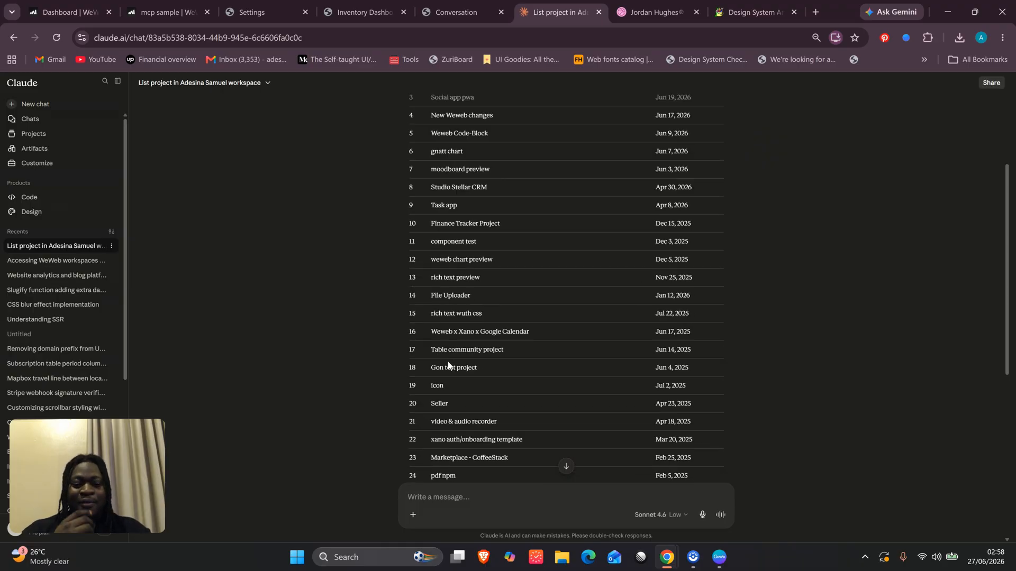
pyautogui.scroll(-7, 447, 365)
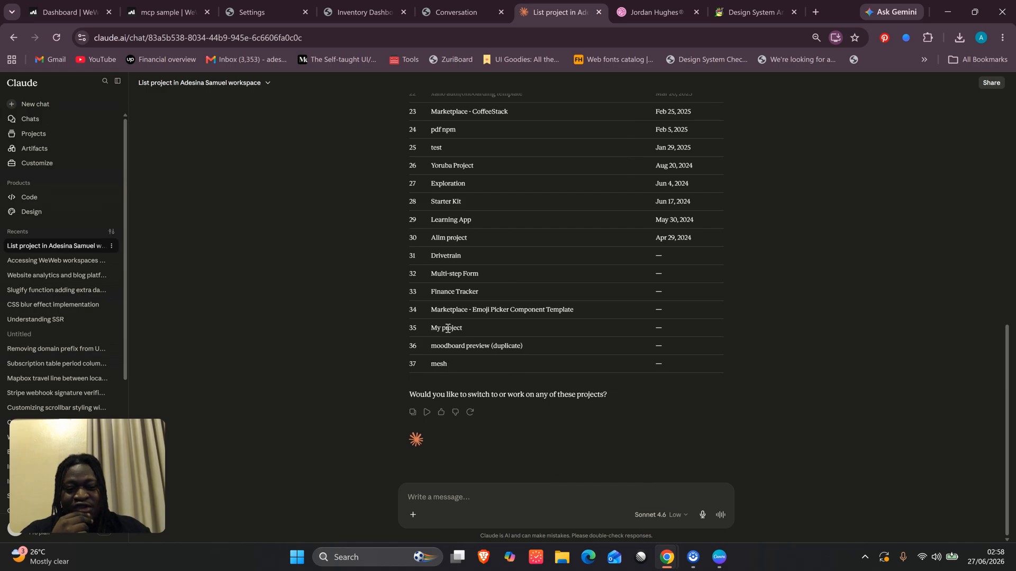
pyautogui.scroll(10, 448, 328)
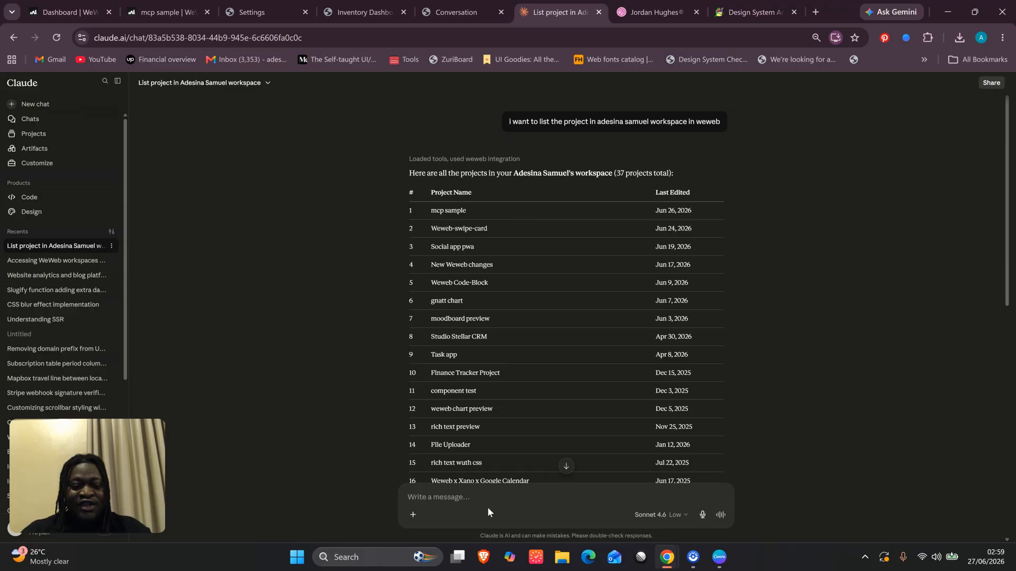
pyautogui.scroll(-3, 510, 352)
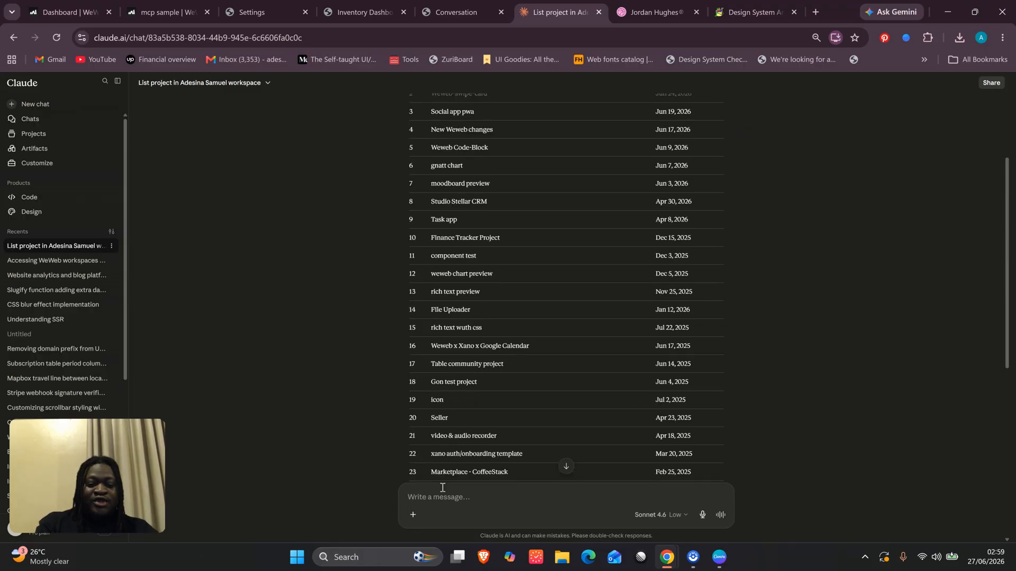
pyautogui.scroll(-7, 792, 379)
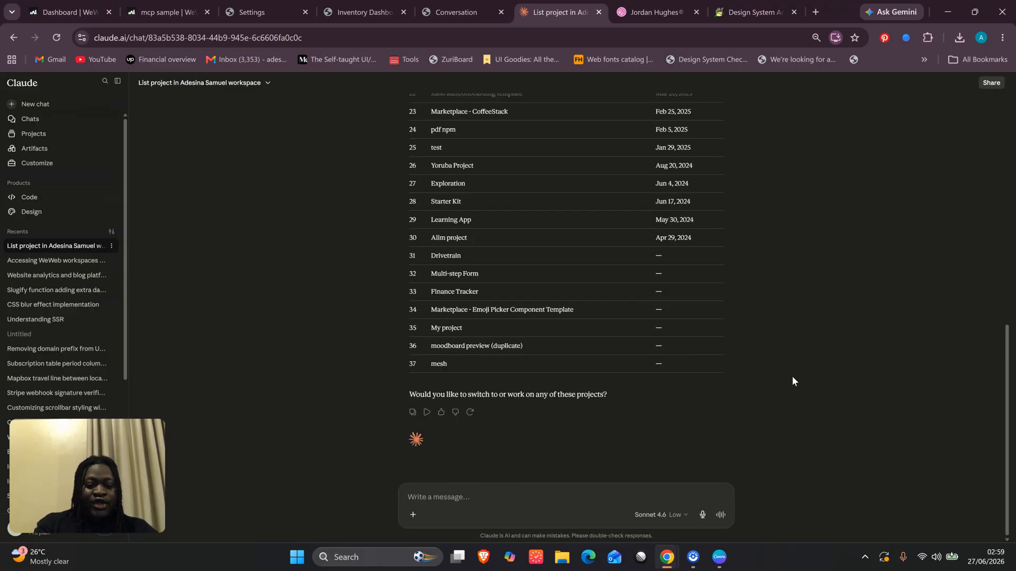
# Send Claude the message "i want to work in weweb mcp" in the current chat.
pyautogui.write('iw')
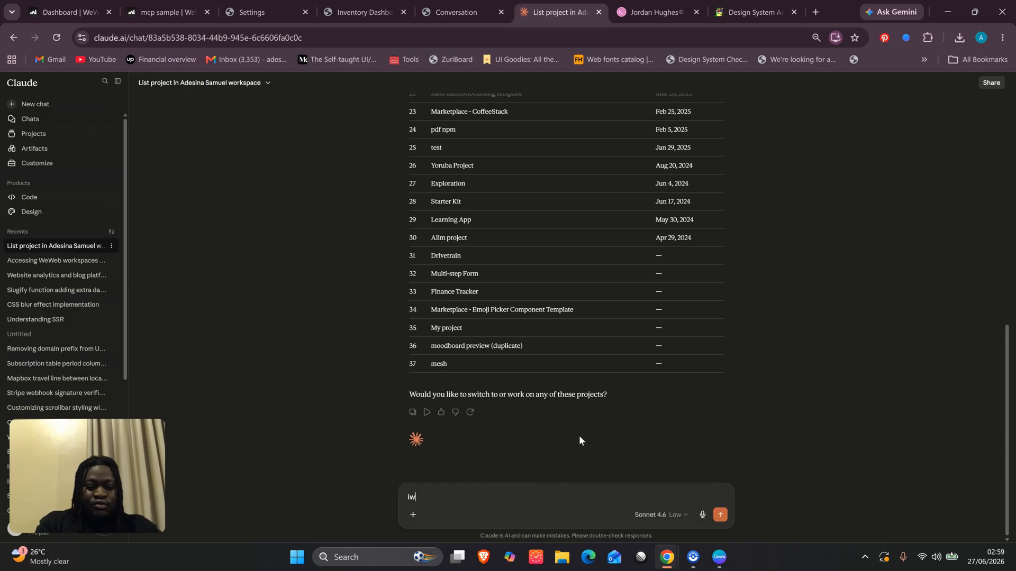
pyautogui.press('BackSpace')
pyautogui.press('BackSpace')
pyautogui.write('i want to work in')
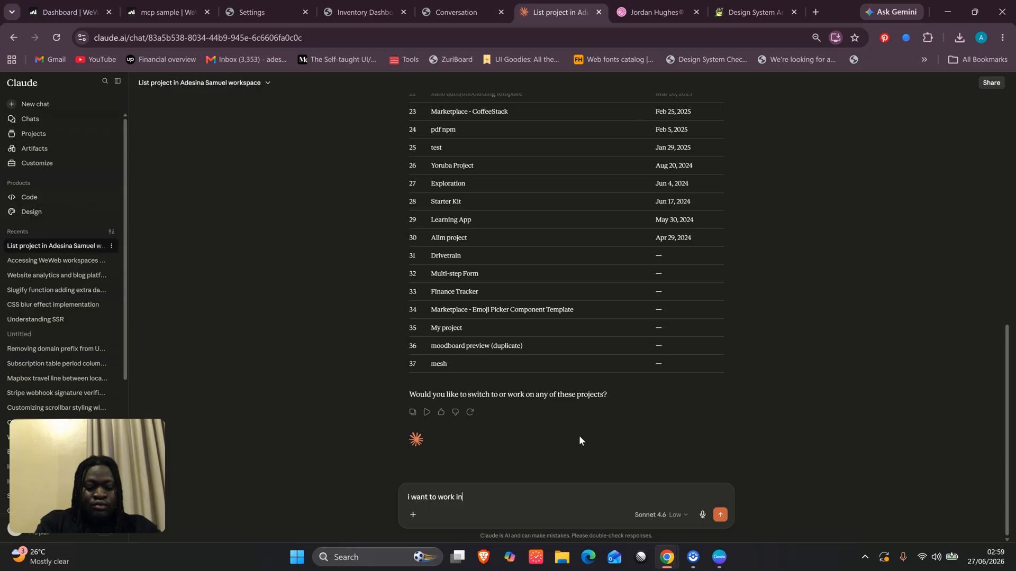
pyautogui.write(' weweb mcp')
pyautogui.press('Return')
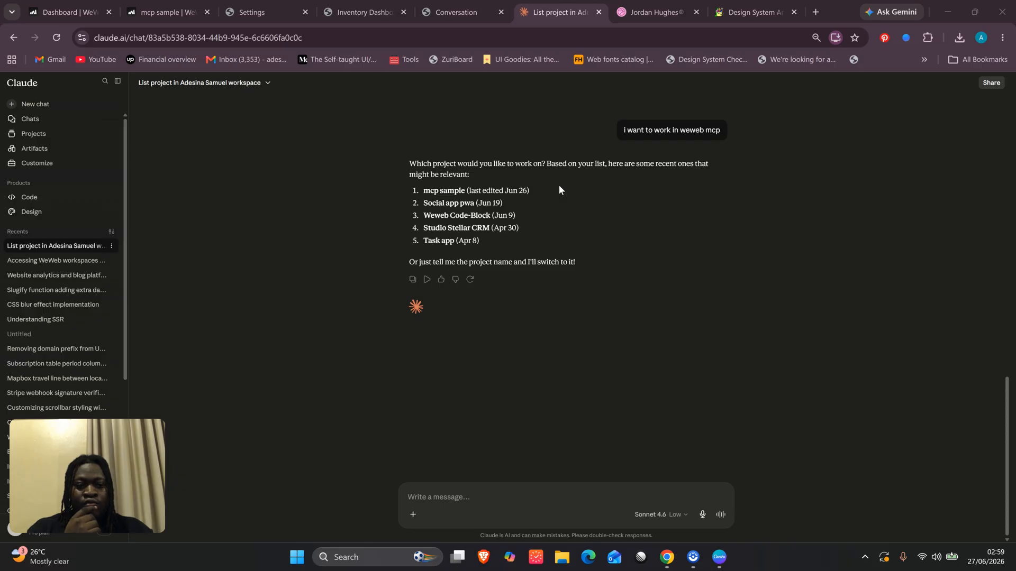
# Answer Claude's project question with "weweb mcp sample" to switch to that project.
pyautogui.click(460, 499)
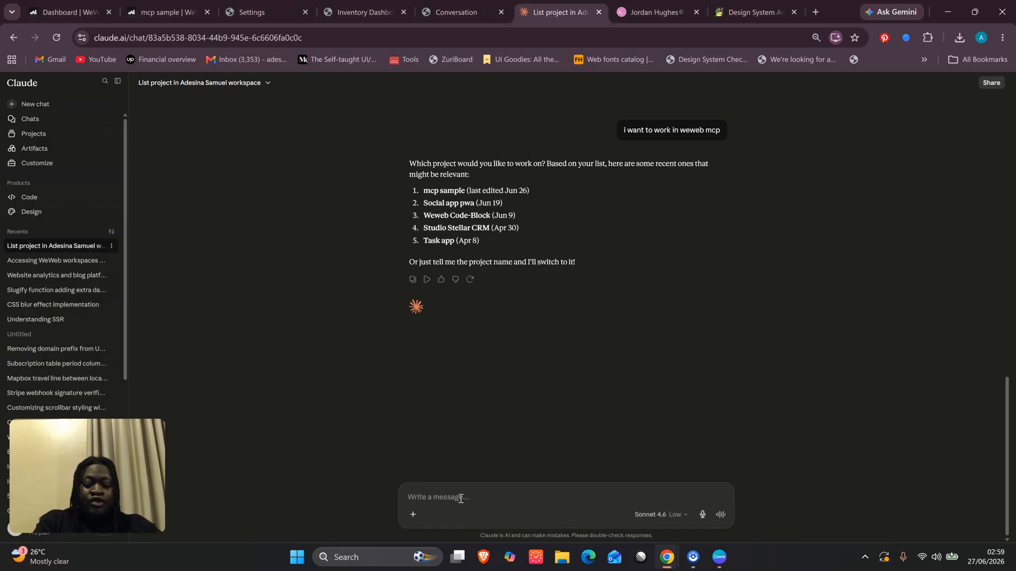
pyautogui.write('we')
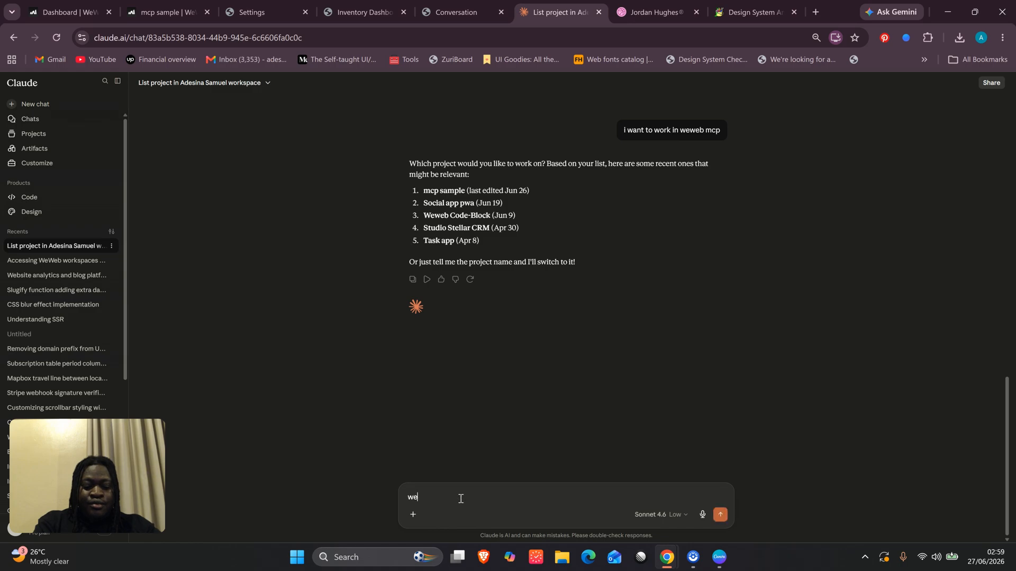
pyautogui.write('web mcp sample')
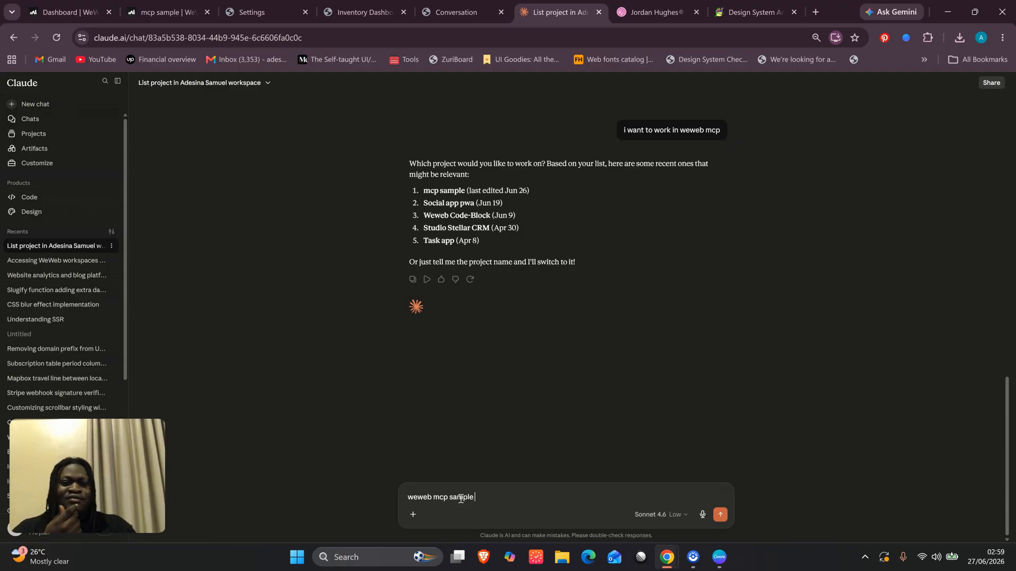
pyautogui.press('Return')
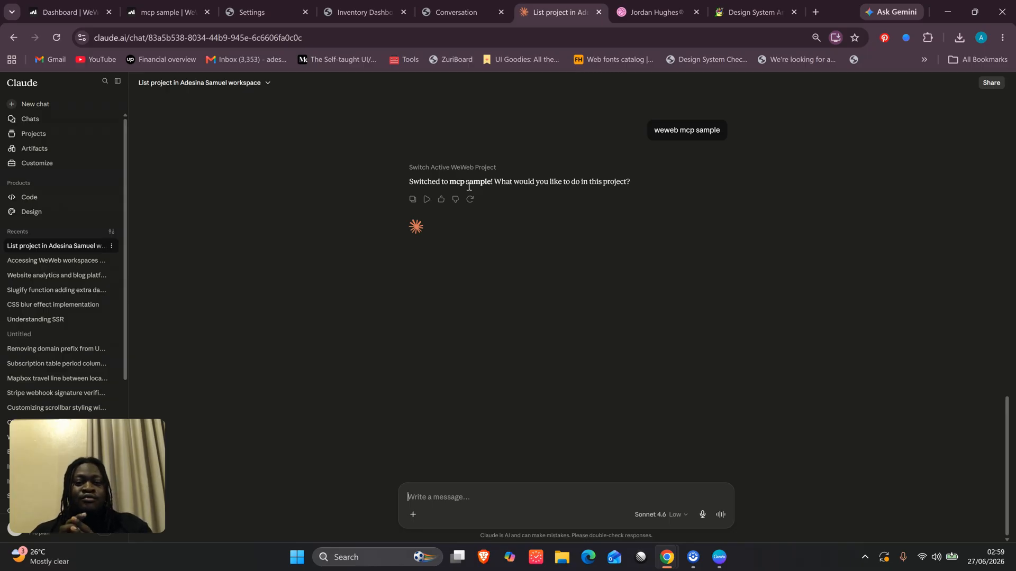
# On the getdesign.md page for Wise, show the DESIGN.md source and copy its full text.
pyautogui.click(772, 3)
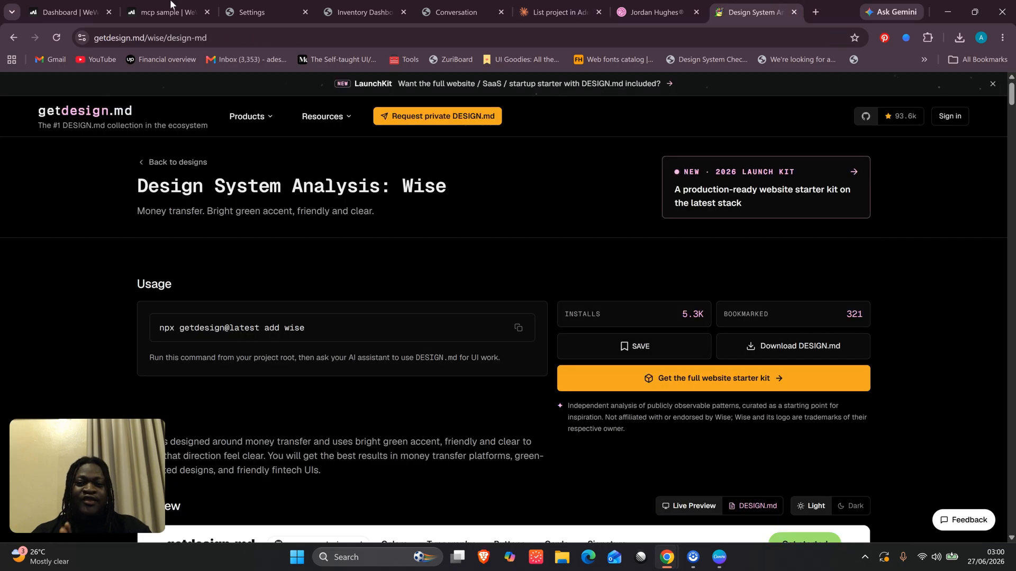
pyautogui.click(148, 4)
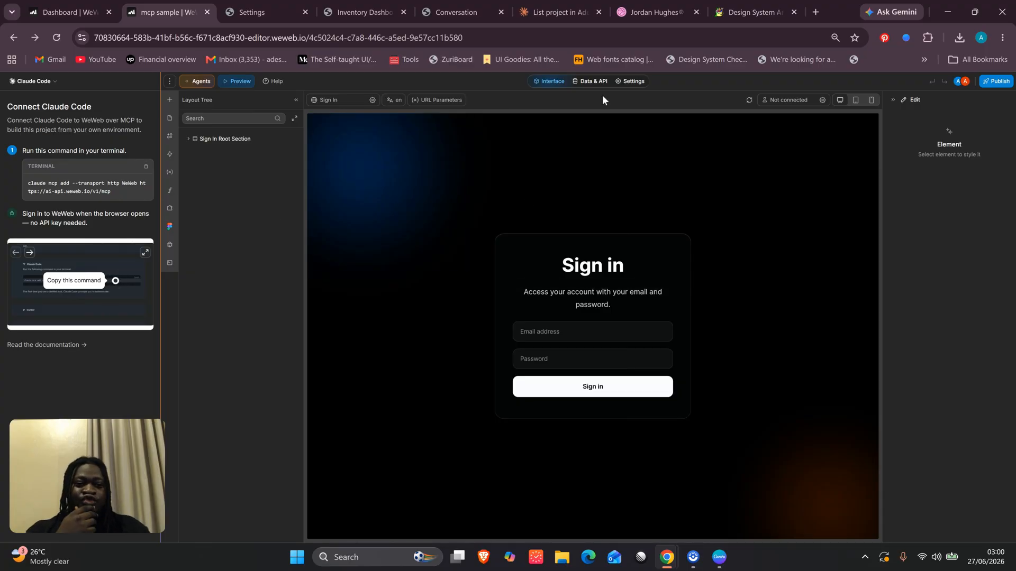
pyautogui.click(749, 4)
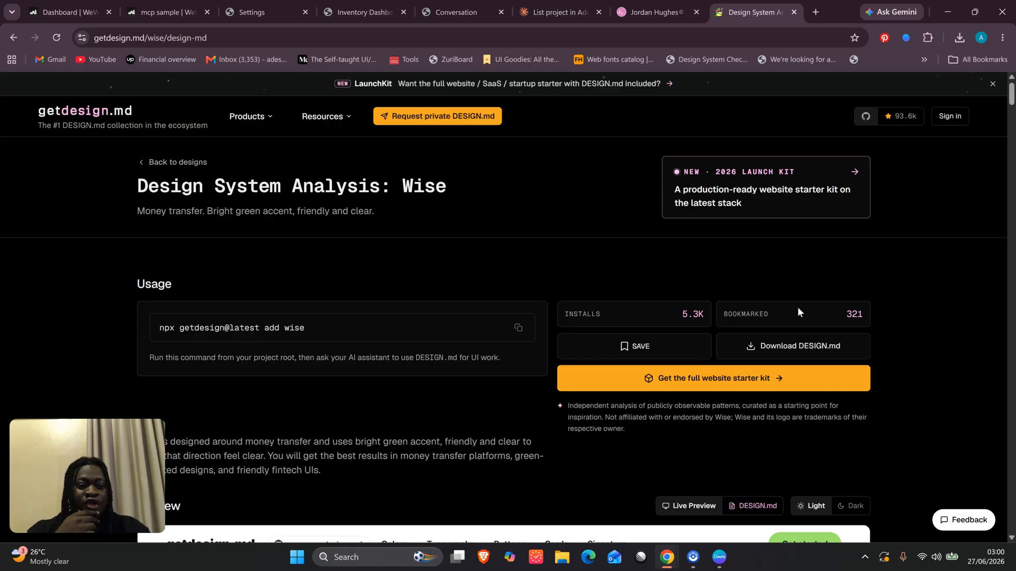
pyautogui.scroll(-4, 799, 311)
pyautogui.scroll(-1, 799, 311)
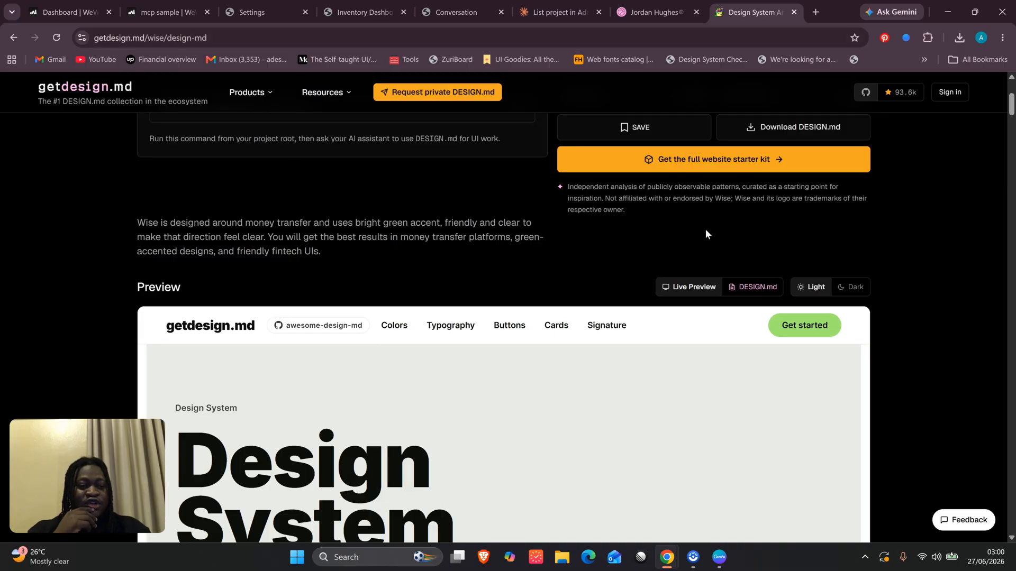
pyautogui.click(753, 285)
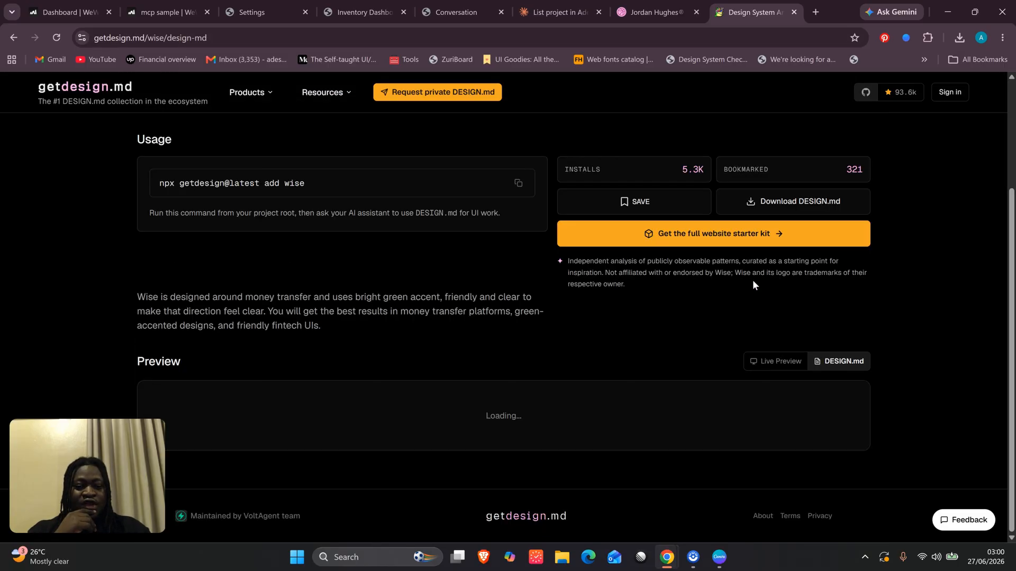
pyautogui.click(843, 288)
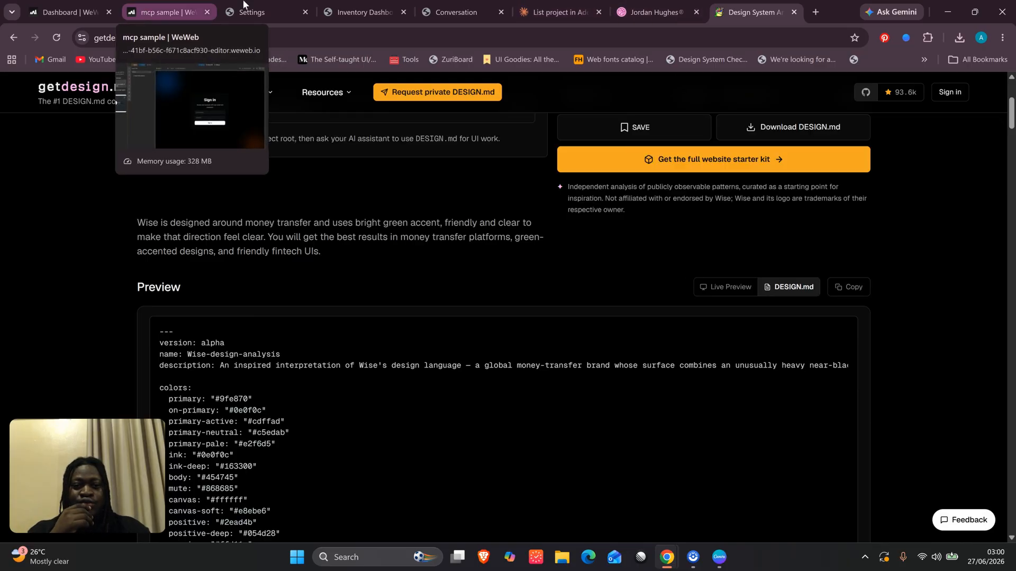
# Back in Claude, send "i want to switch out the design md file with this" with the copied Wise design text pasted in.
pyautogui.click(555, 12)
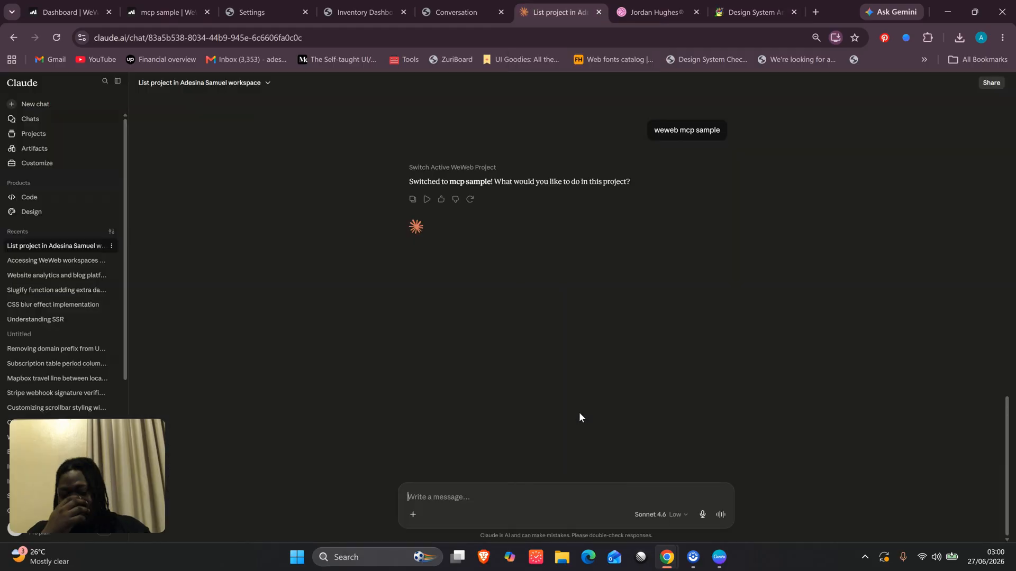
pyautogui.write('i w')
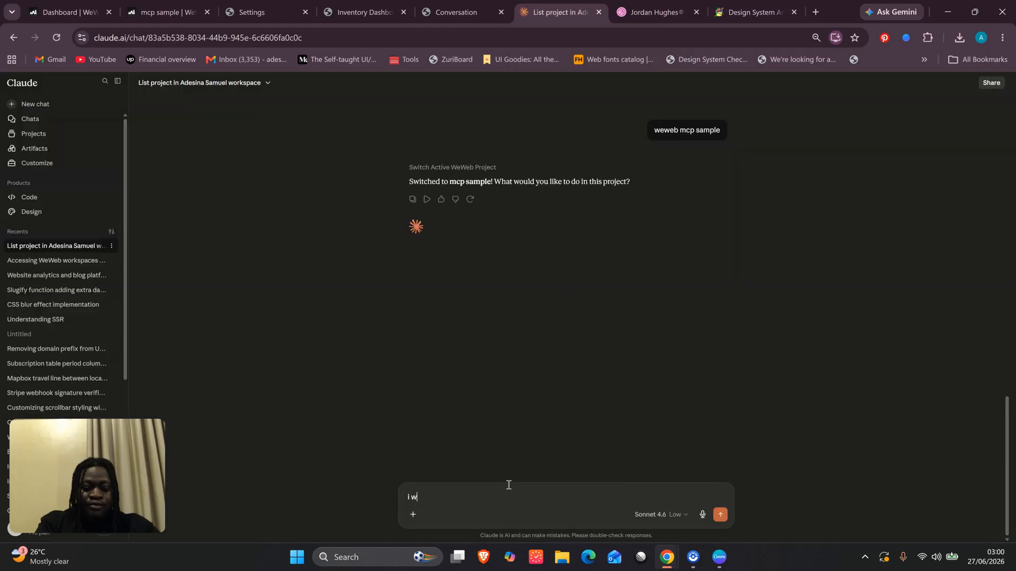
pyautogui.write('ant to swit')
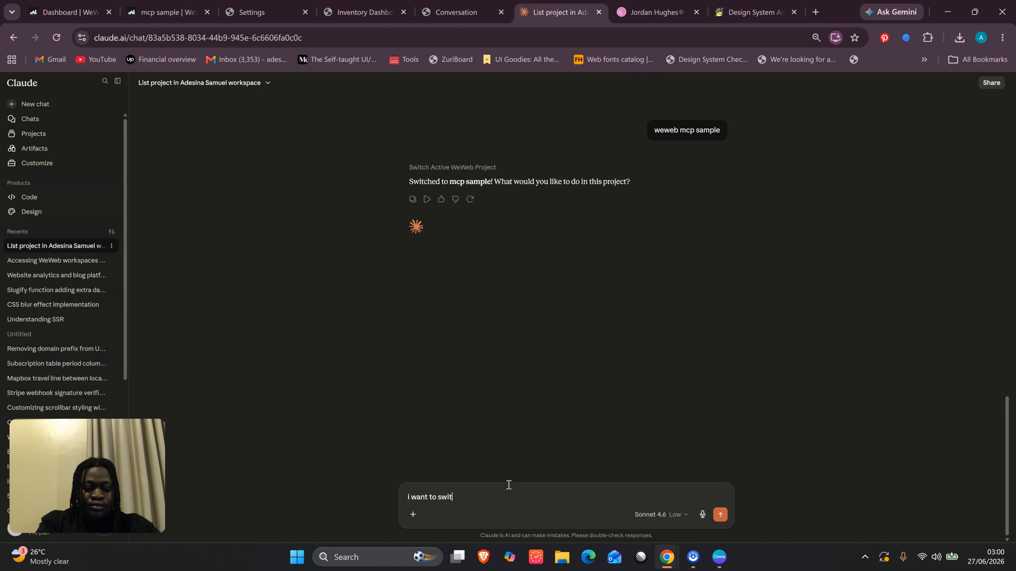
pyautogui.write('ch out the ')
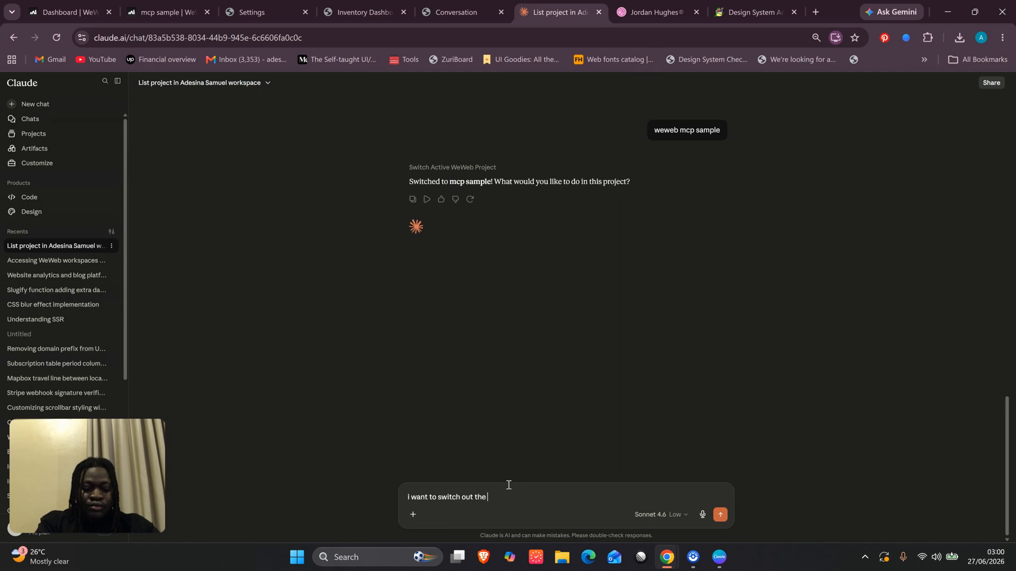
pyautogui.write('design md file with this')
pyautogui.hotkey('ctrl', 'v')
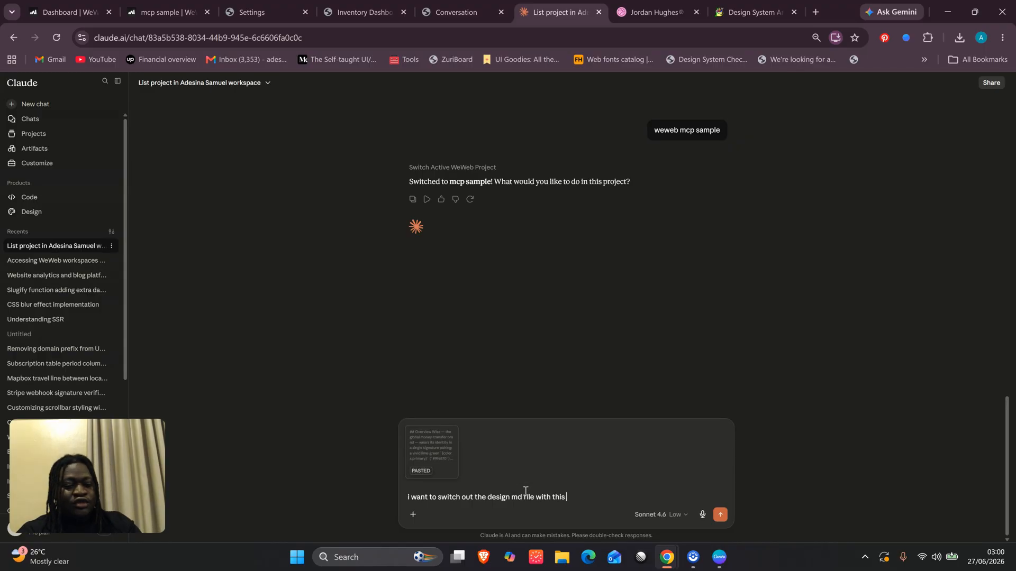
pyautogui.press('Return')
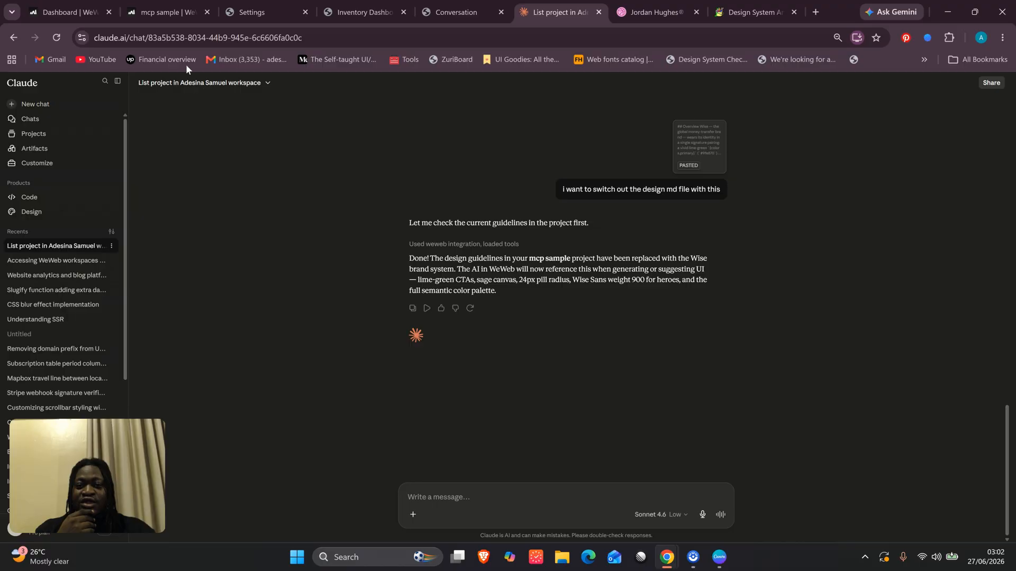
# In the WeWeb editor's mcp sample project, open the asset library's Design Guidelines and read through them from Overview to Do's and Don'ts.
pyautogui.click(182, 12)
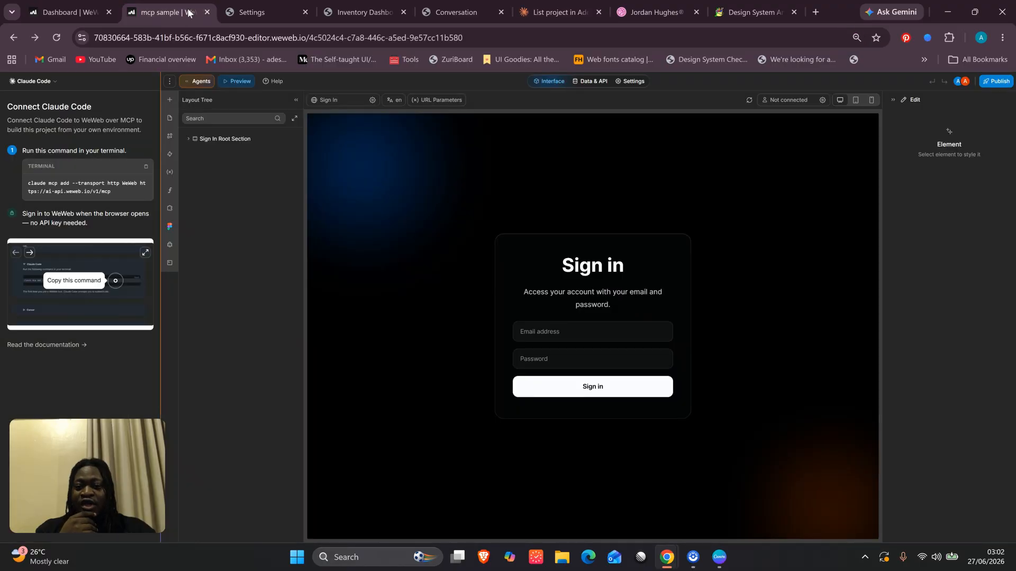
pyautogui.moveTo(189, 13); pyautogui.dragTo(215, 27)
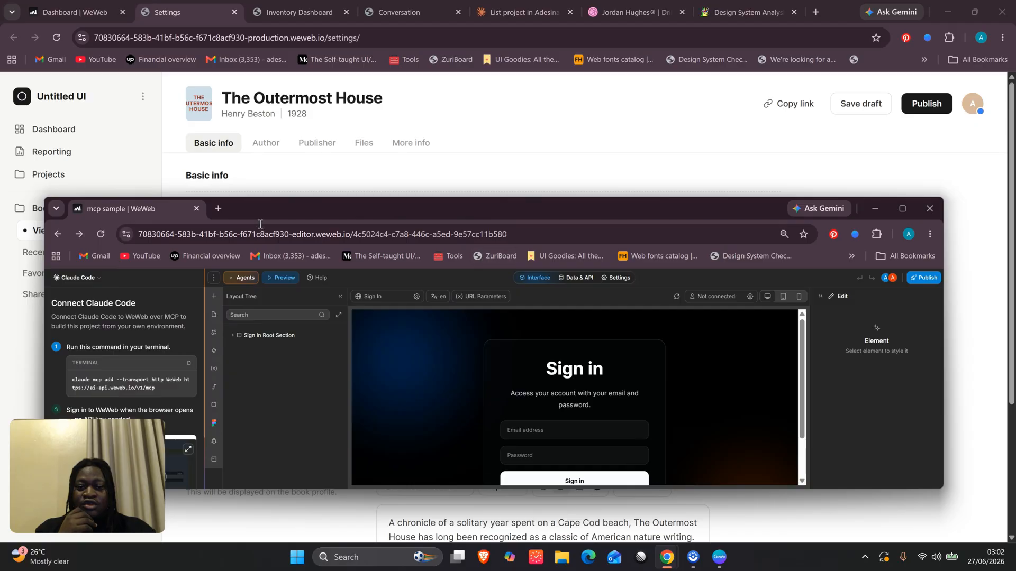
pyautogui.moveTo(118, 206); pyautogui.dragTo(159, 13)
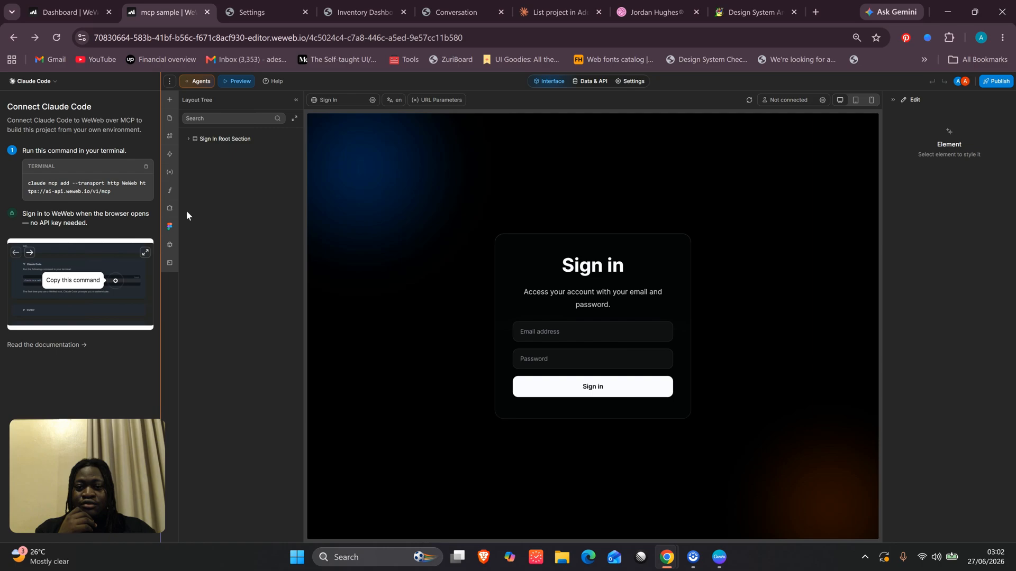
pyautogui.click(161, 271)
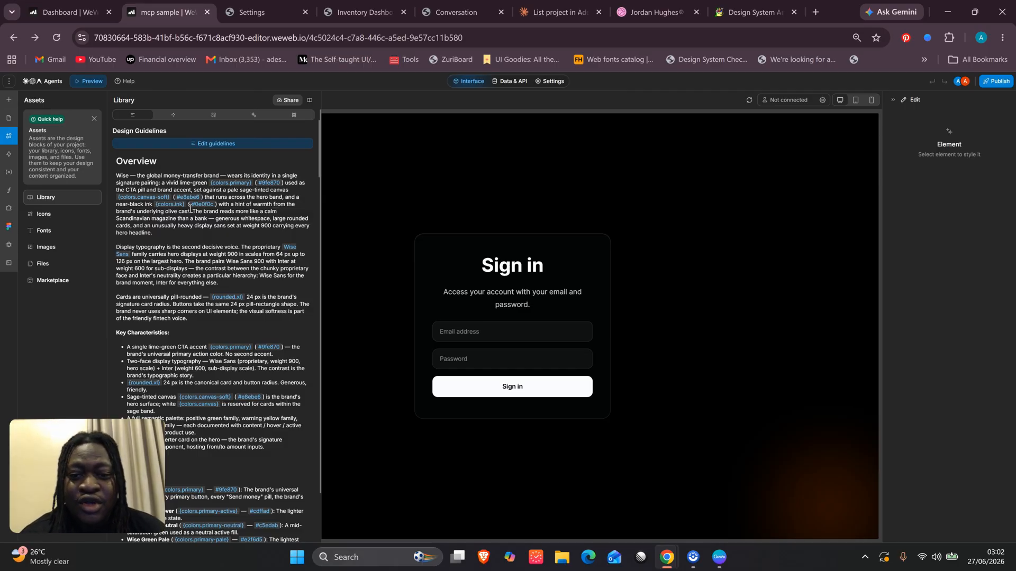
pyautogui.scroll(-4, 191, 209)
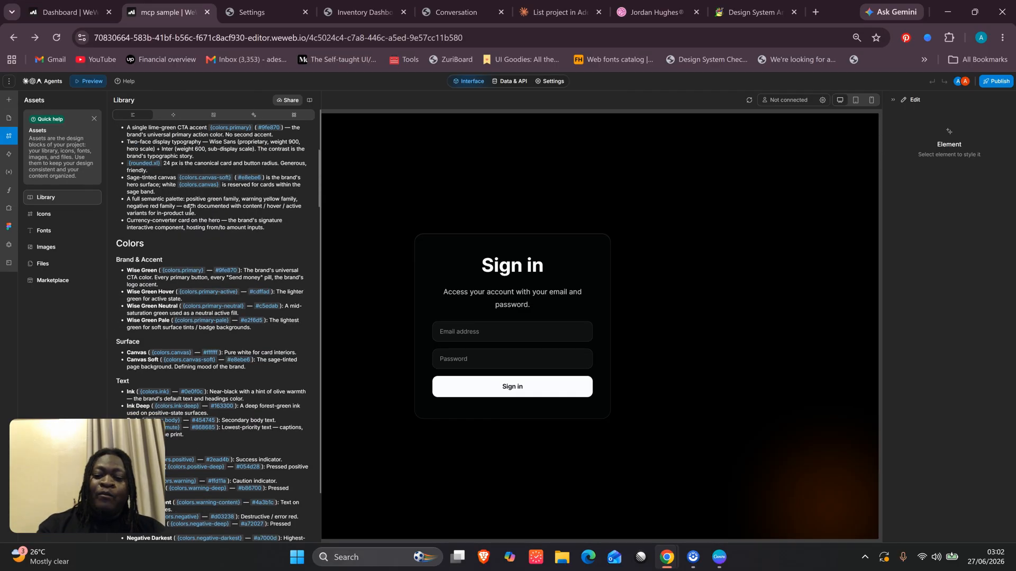
pyautogui.scroll(-3, 191, 209)
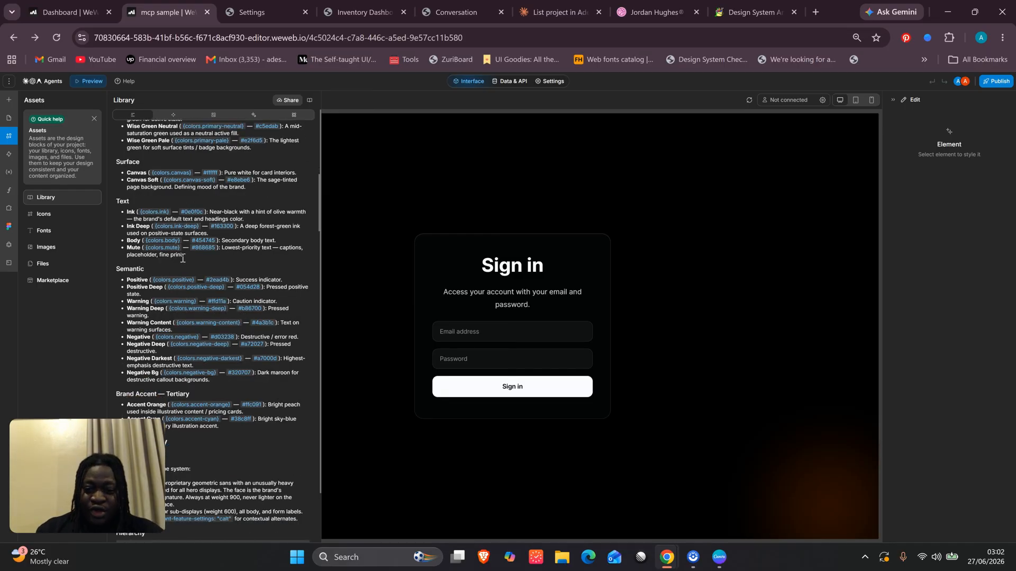
pyautogui.scroll(-15, 228, 345)
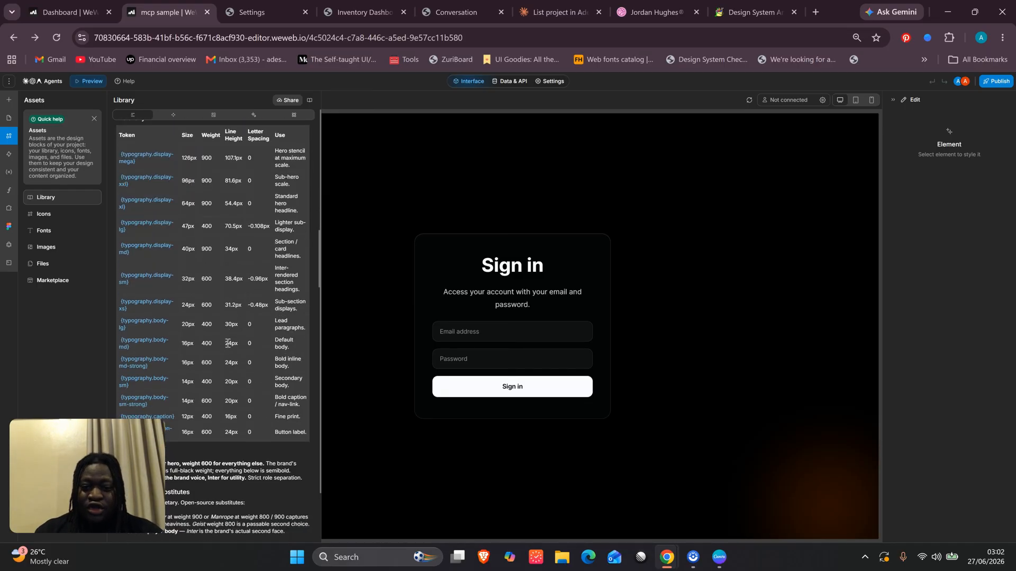
pyautogui.scroll(-6, 226, 342)
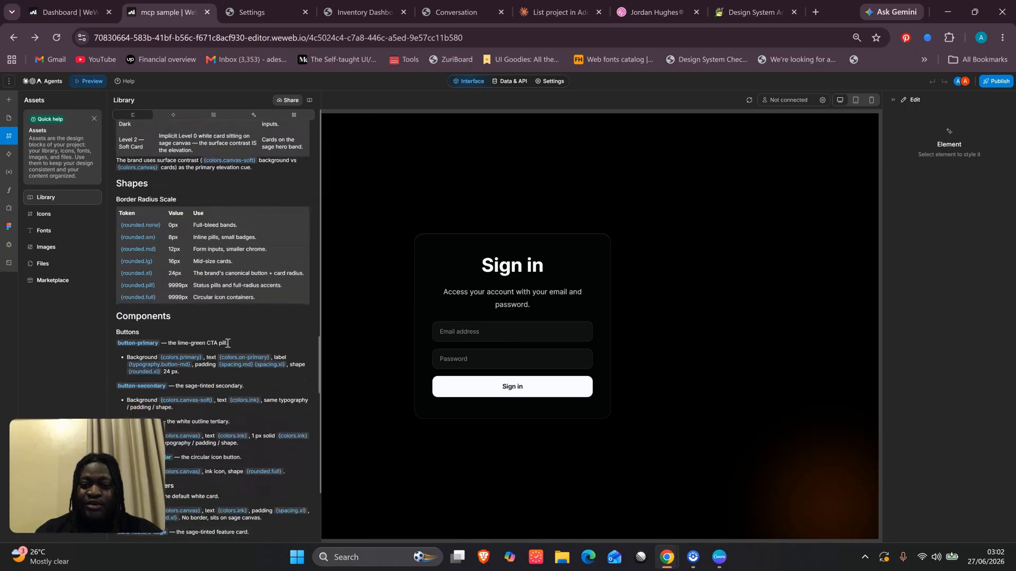
pyautogui.scroll(-15, 227, 342)
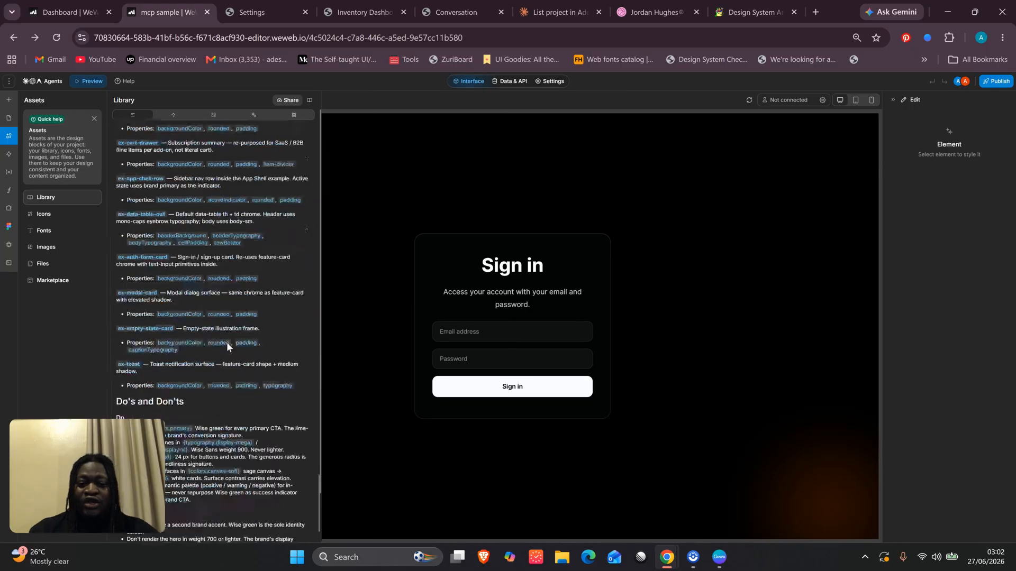
pyautogui.click(403, 235)
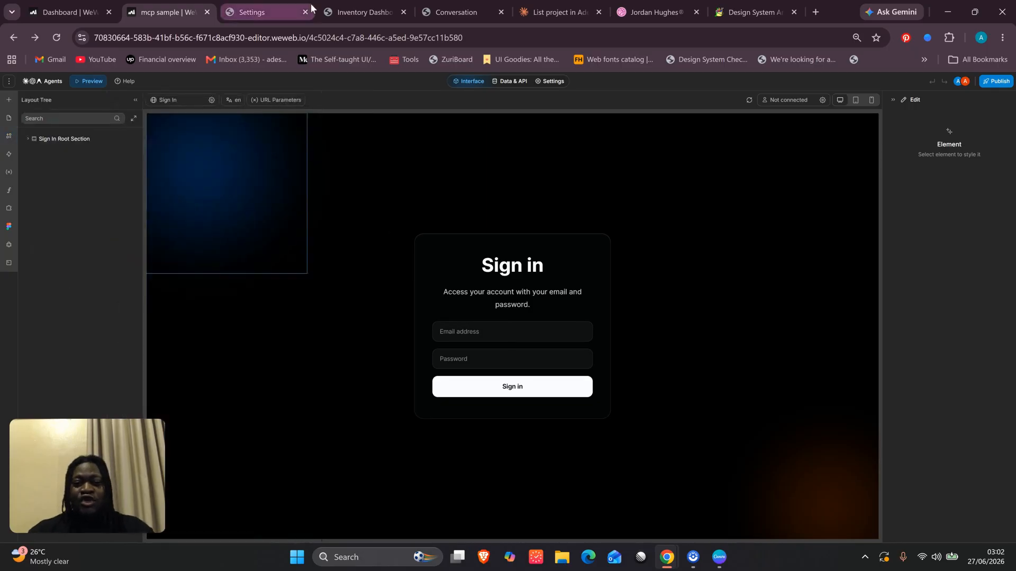
# In Claude, send the prompt "based off the wise design system i want to create a simple web money transaction history page".
pyautogui.click(547, 16)
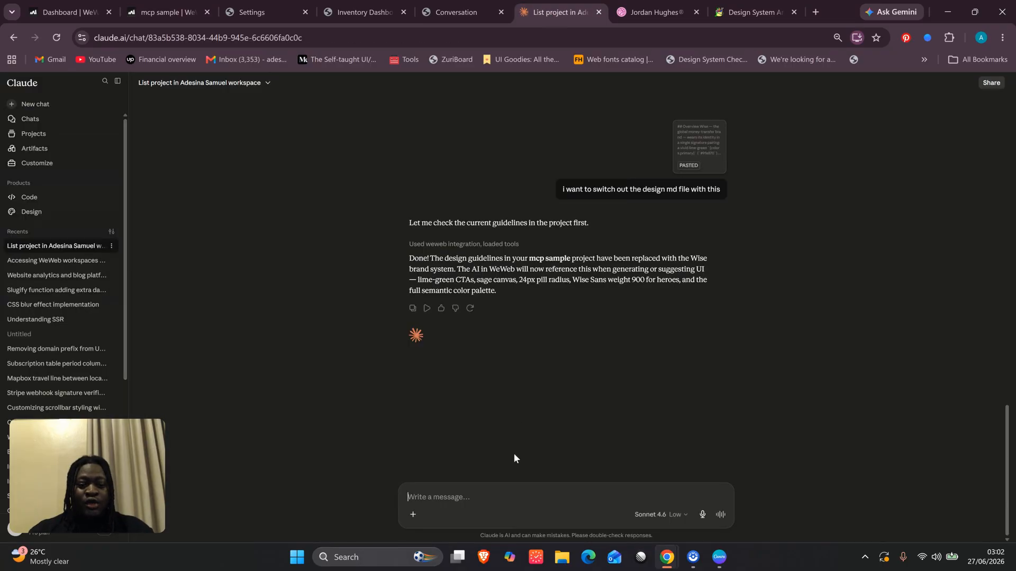
pyautogui.write('based off the')
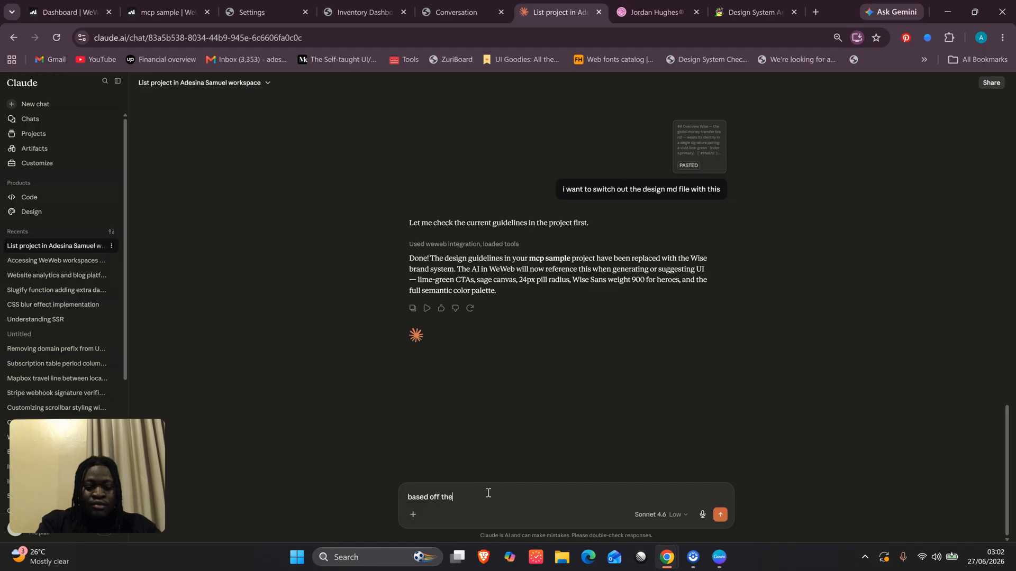
pyautogui.write(' wise design')
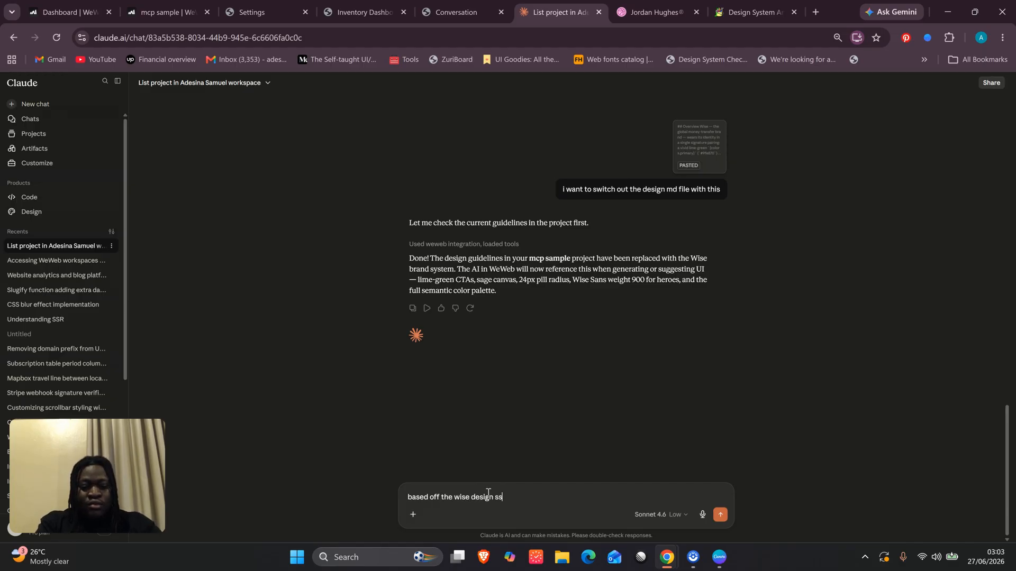
pyautogui.write(' system i want to')
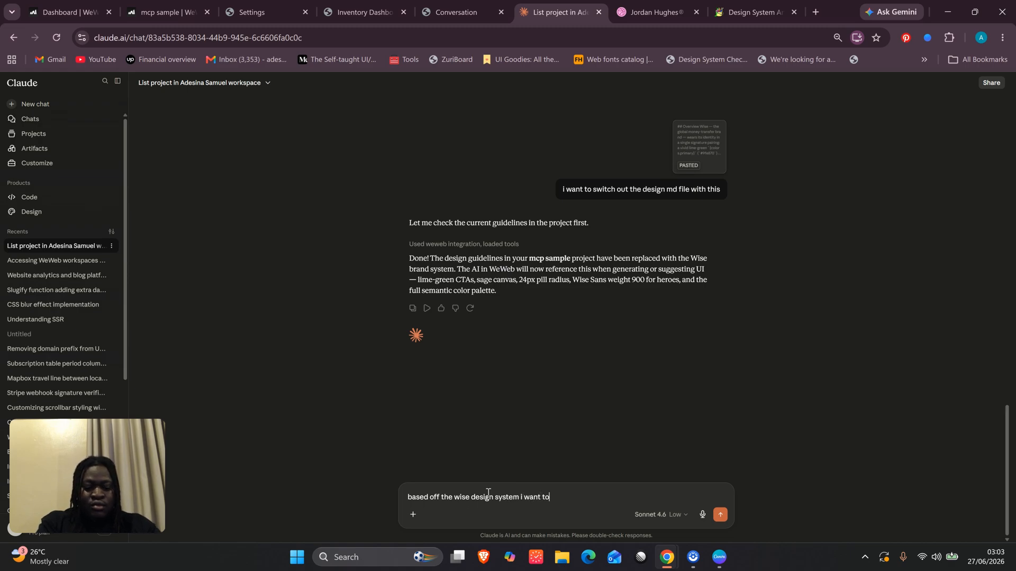
pyautogui.write(' create a simple web transfer page')
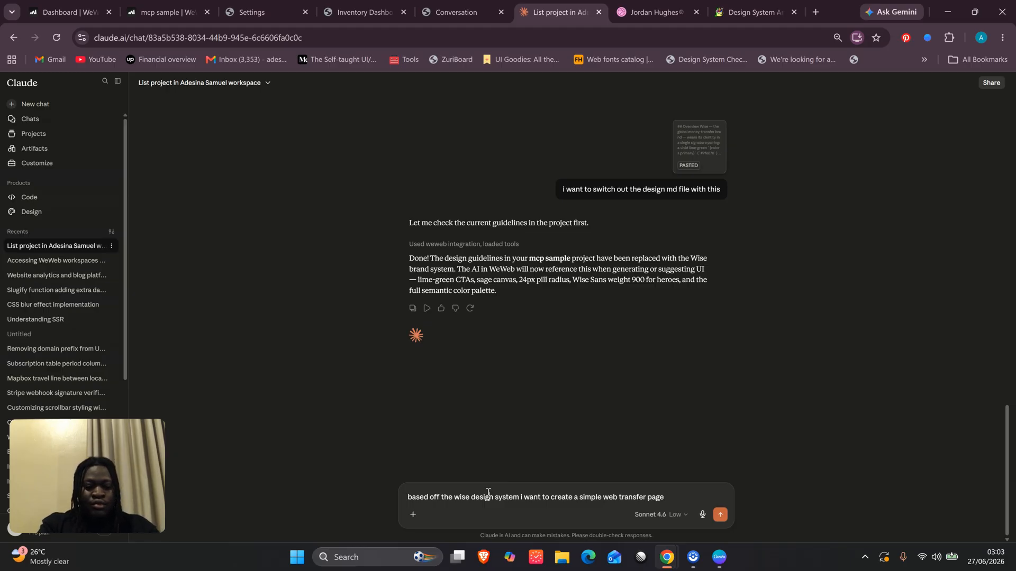
pyautogui.click(620, 497)
pyautogui.write('money')
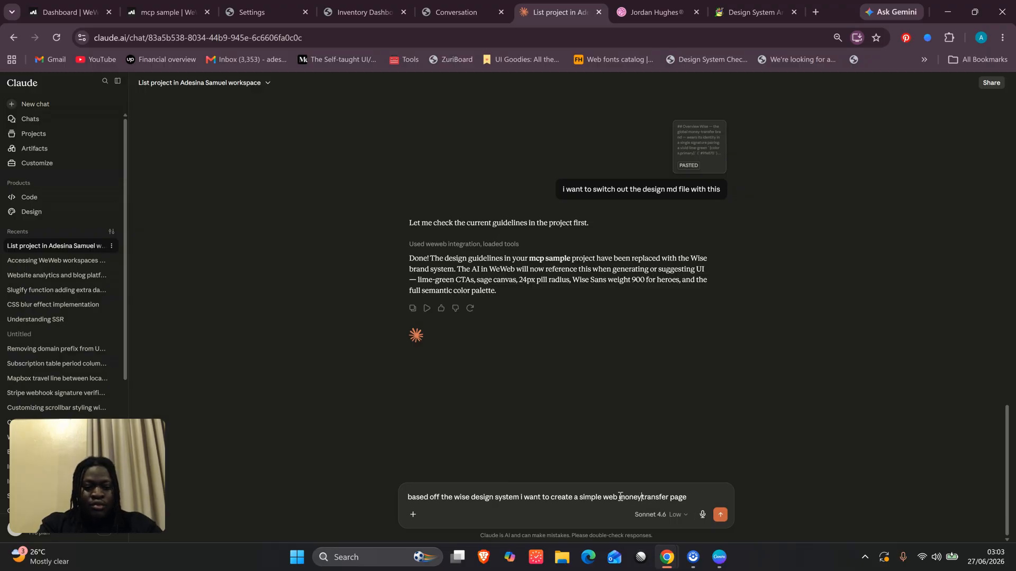
pyautogui.doubleClick(663, 497)
pyautogui.write('transac')
pyautogui.write('tion hi')
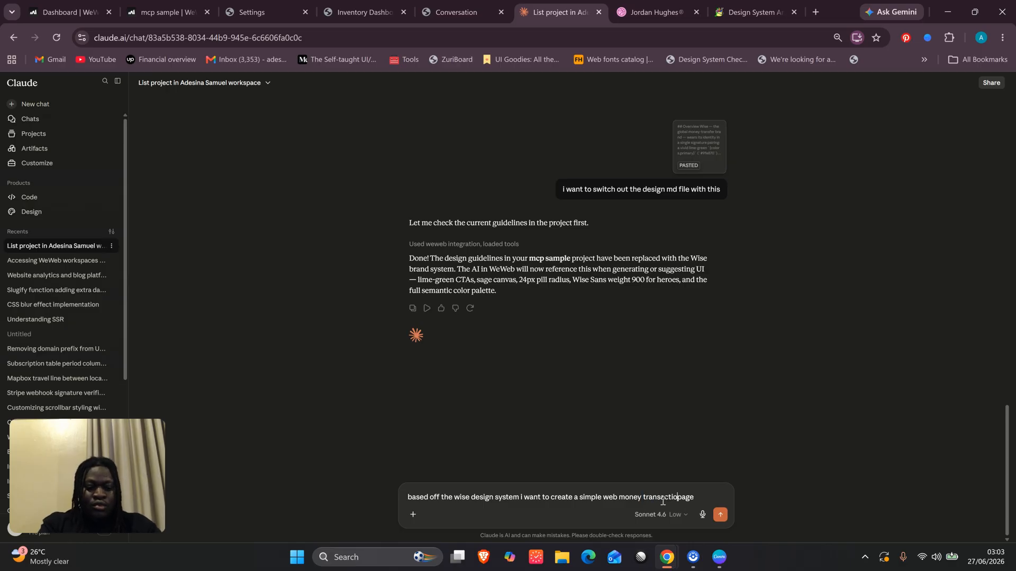
pyautogui.write('story')
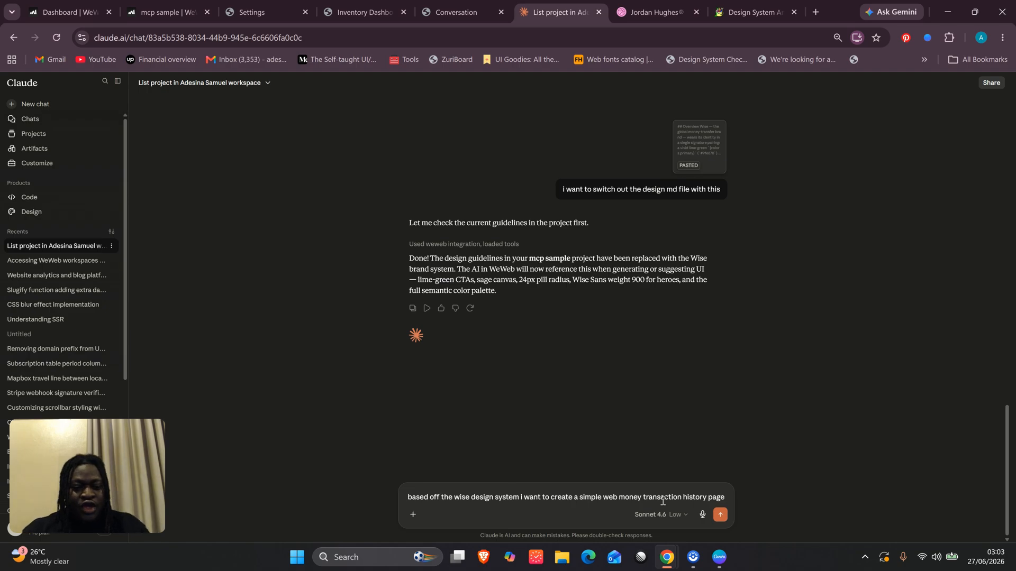
pyautogui.press('Return')
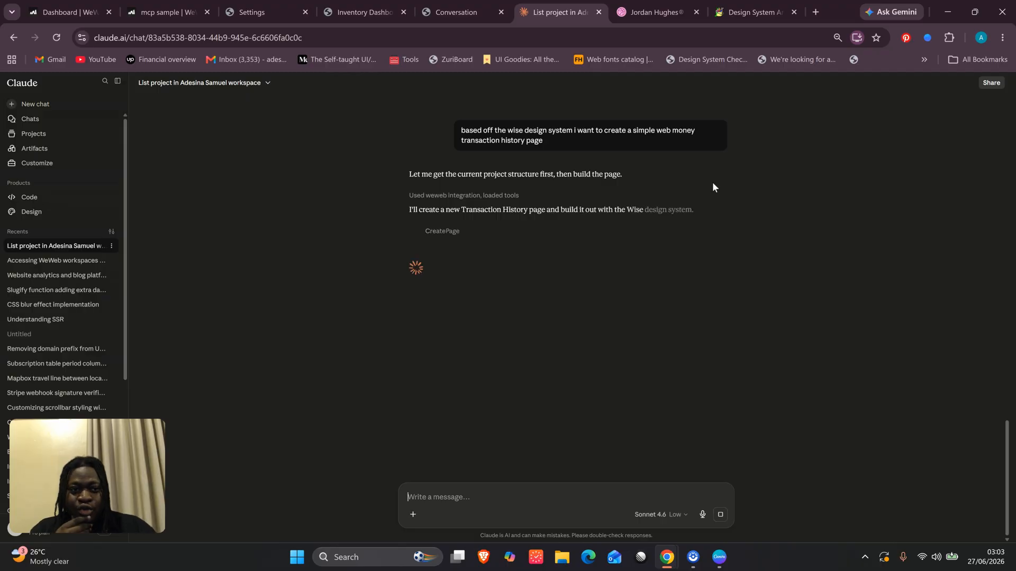
# Switch to Dribbble and open the signed-in account's own profile.
pyautogui.click(654, 15)
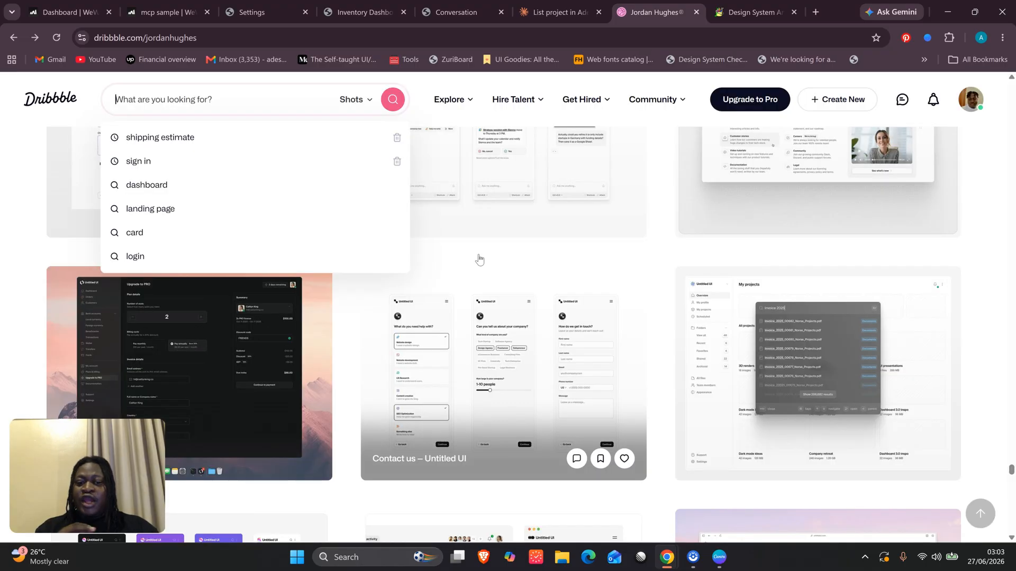
pyautogui.click(971, 112)
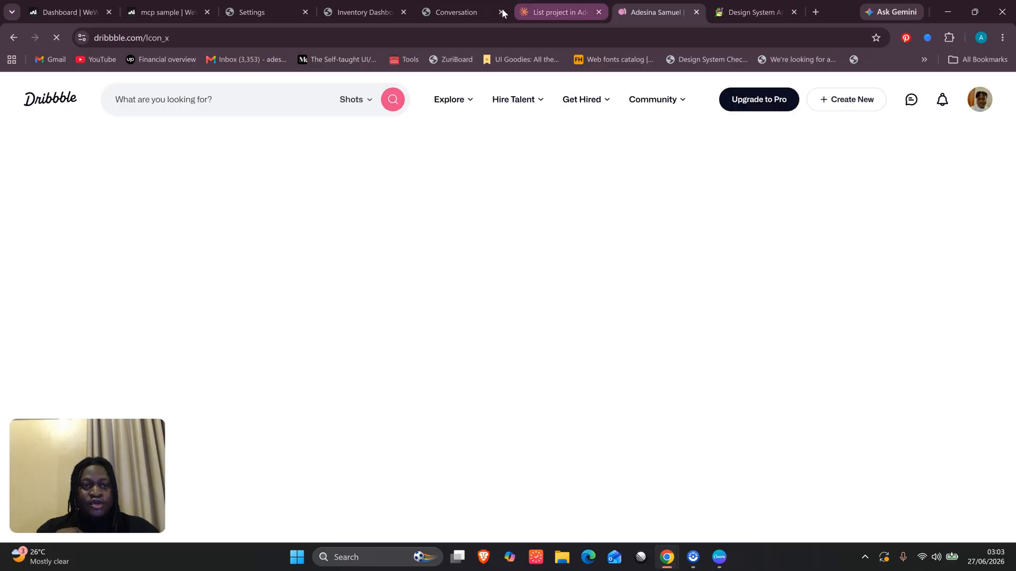
# Check Claude's build progress, and open the new Transaction History page in the WeWeb editor's mcp sample project.
pyautogui.click(532, 10)
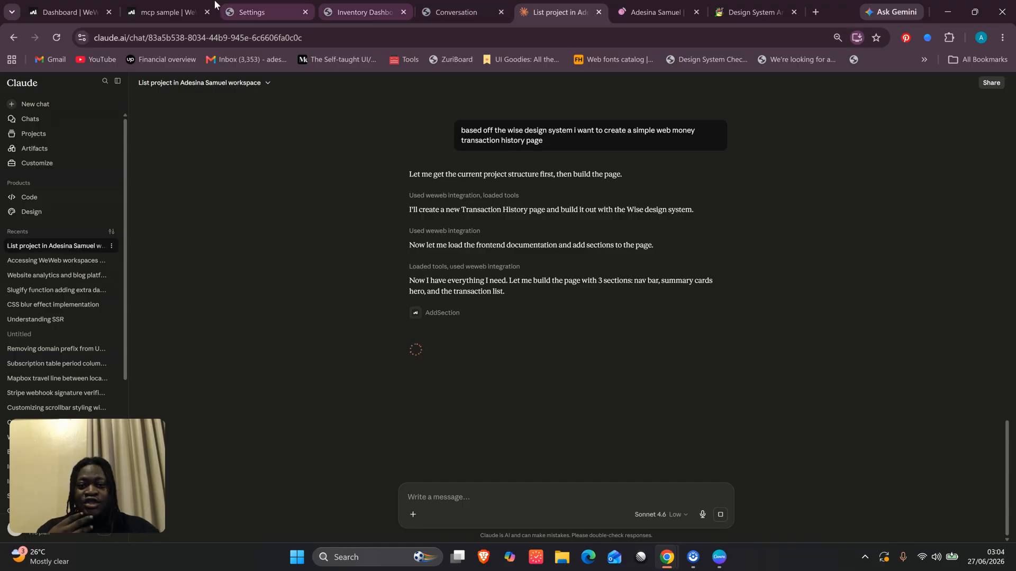
pyautogui.click(176, 4)
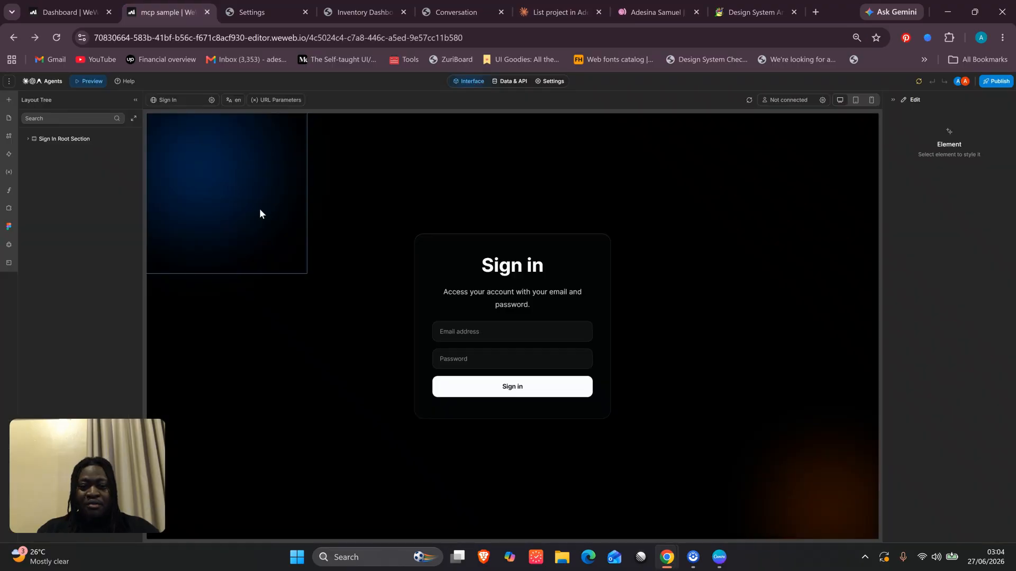
pyautogui.click(5, 120)
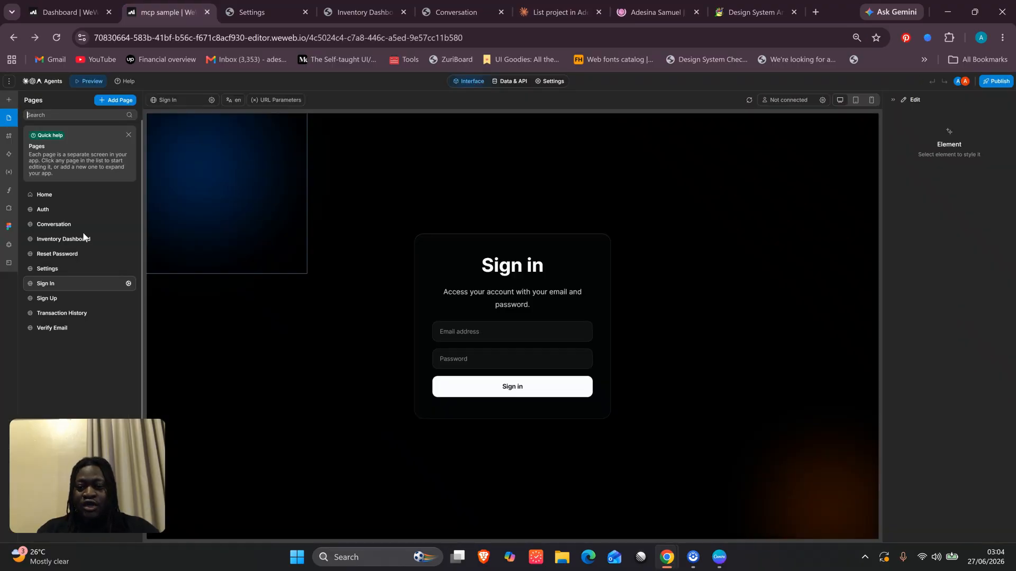
pyautogui.click(83, 314)
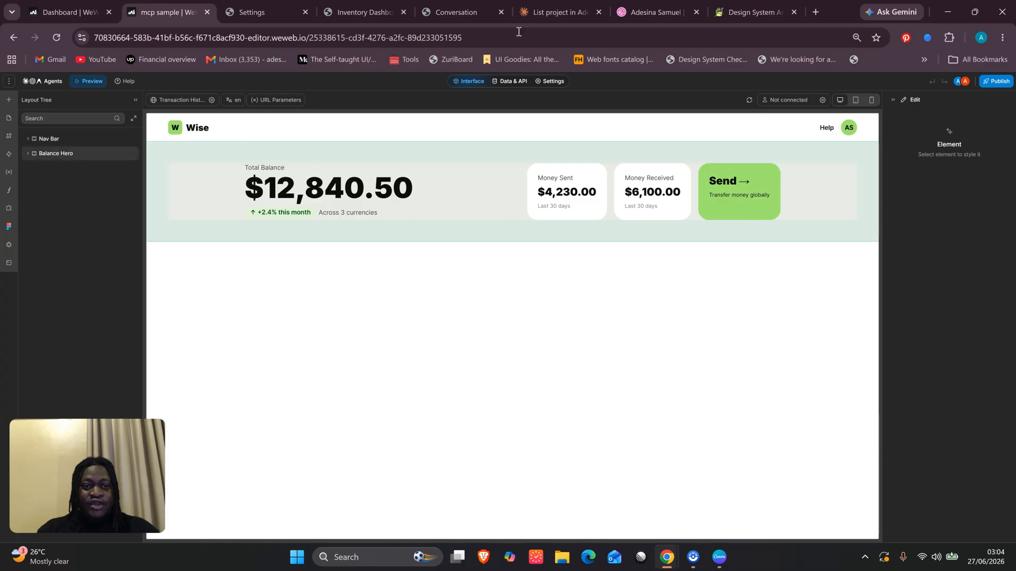
# Back in Claude, inspect the individual AddSection calls of the running page build, and collapse them again.
pyautogui.click(554, 6)
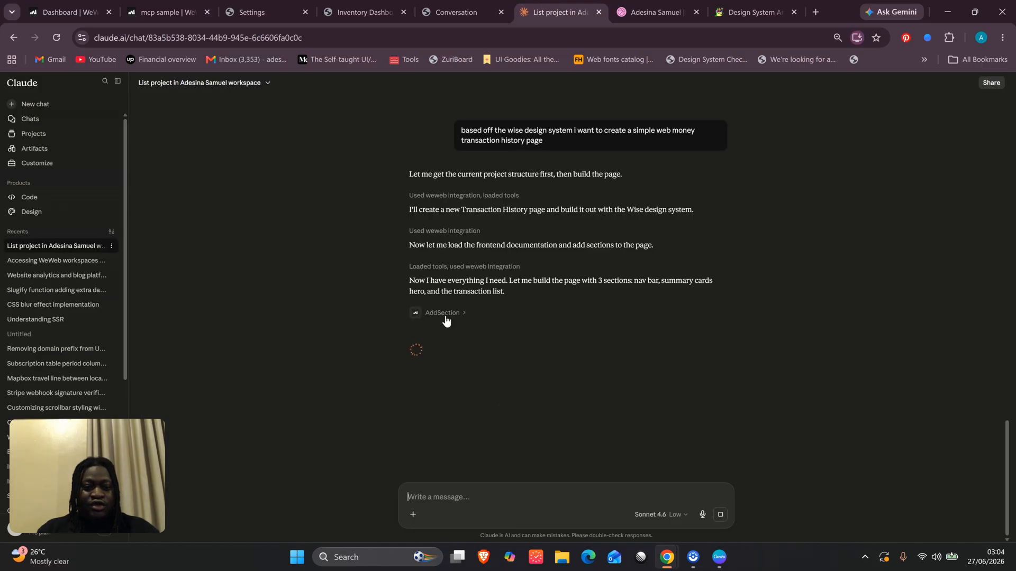
pyautogui.click(469, 314)
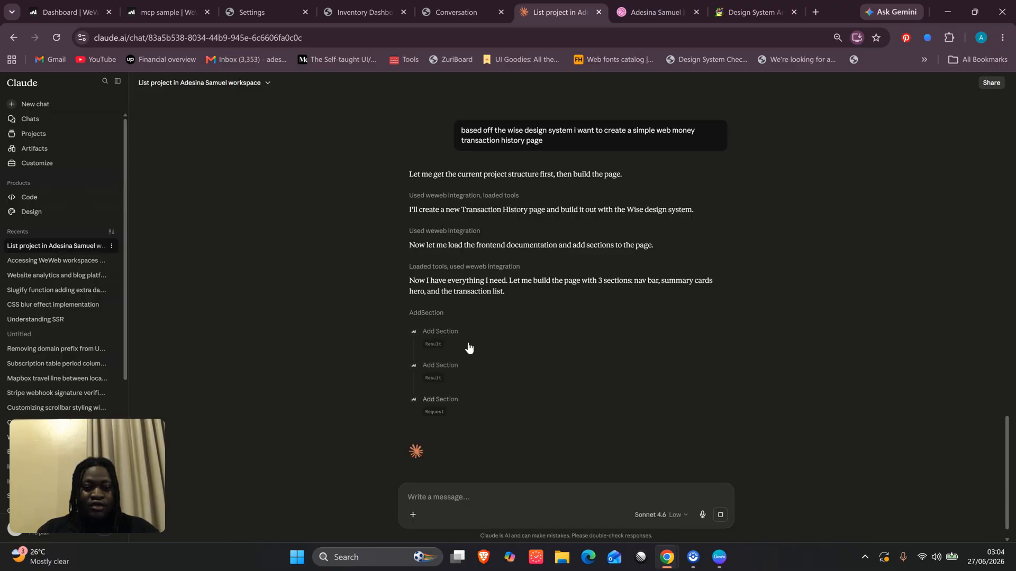
pyautogui.click(449, 317)
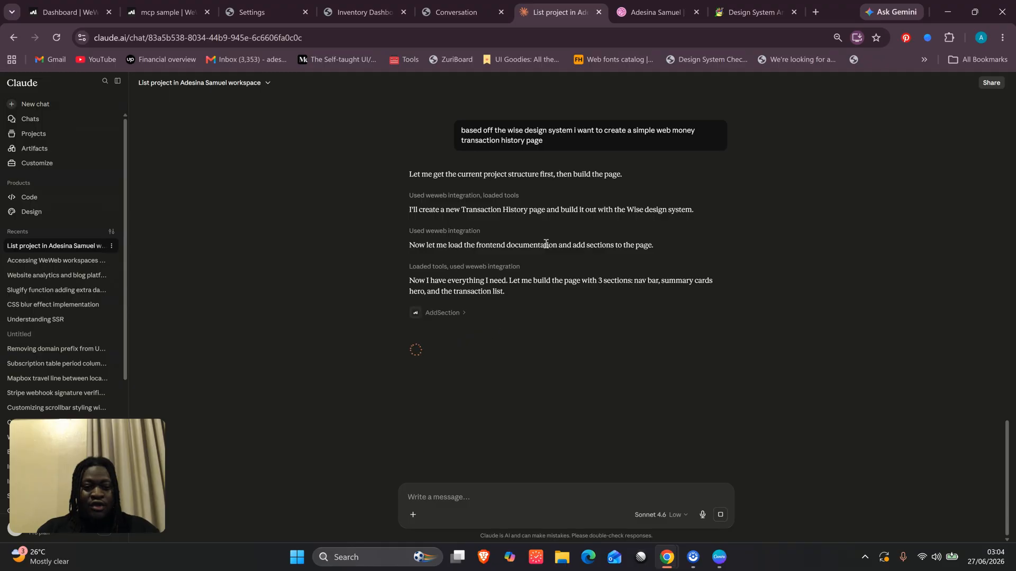
# On the Dribbble profile, browse the saved collections and open the "mood board" collection.
pyautogui.click(654, 11)
pyautogui.scroll(-3, 675, 215)
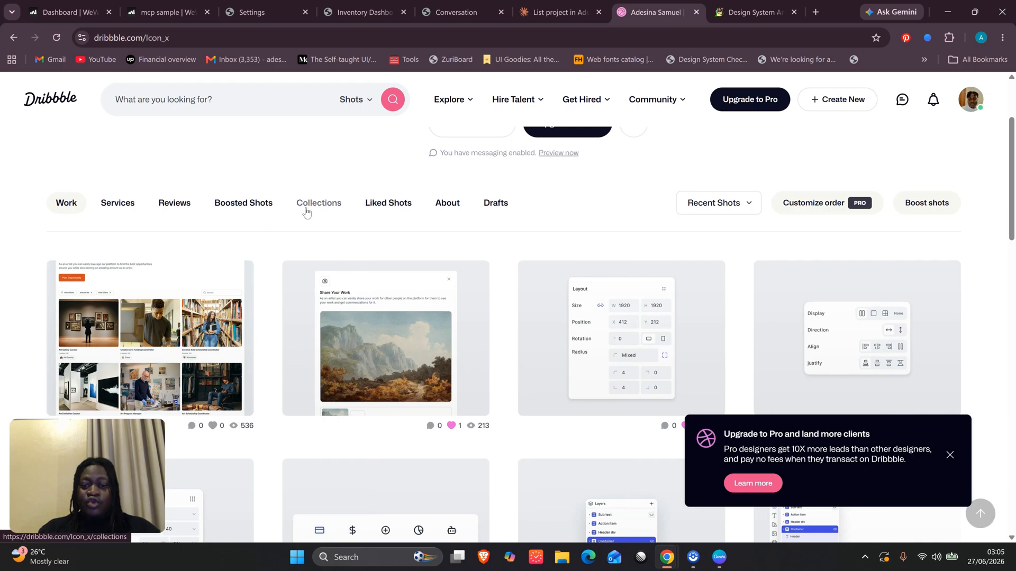
pyautogui.click(318, 204)
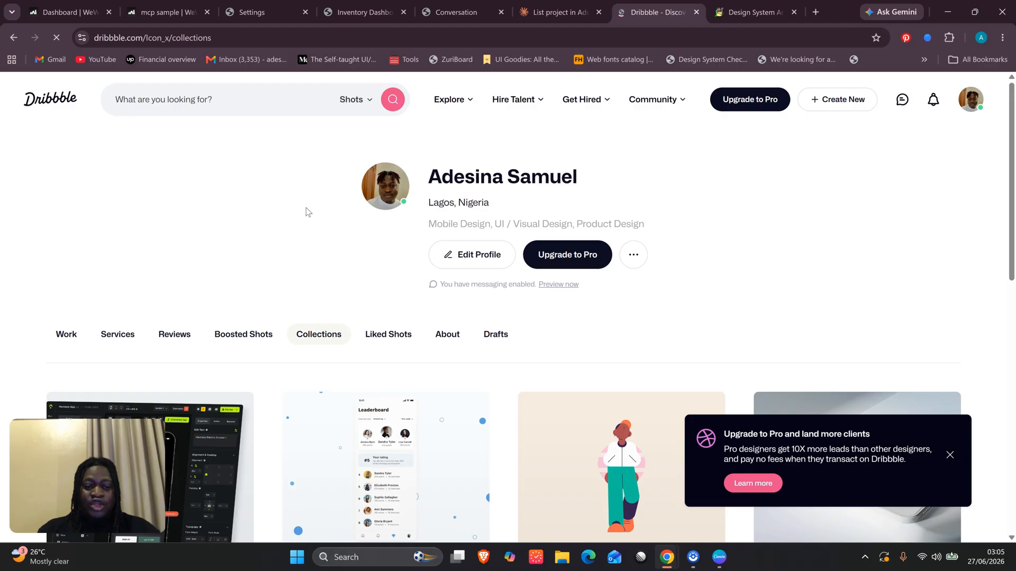
pyautogui.scroll(-3, 306, 211)
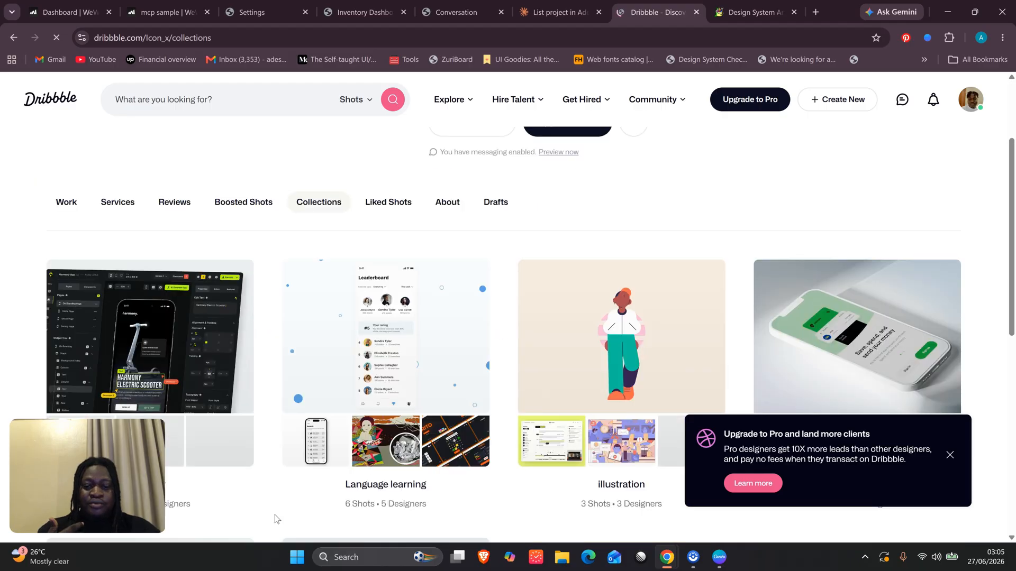
pyautogui.scroll(-3, 275, 515)
pyautogui.scroll(-3, 275, 515)
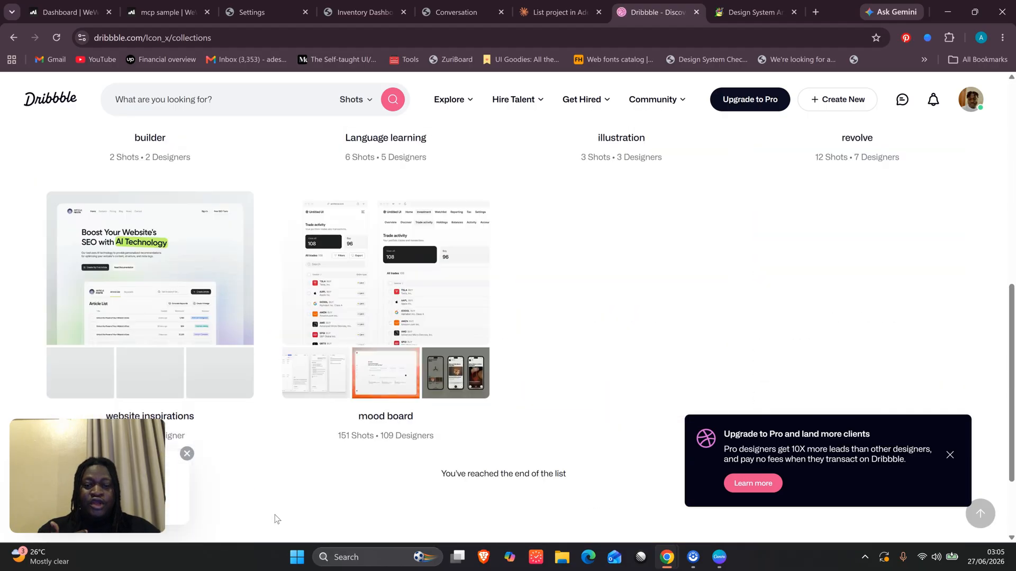
pyautogui.click(428, 213)
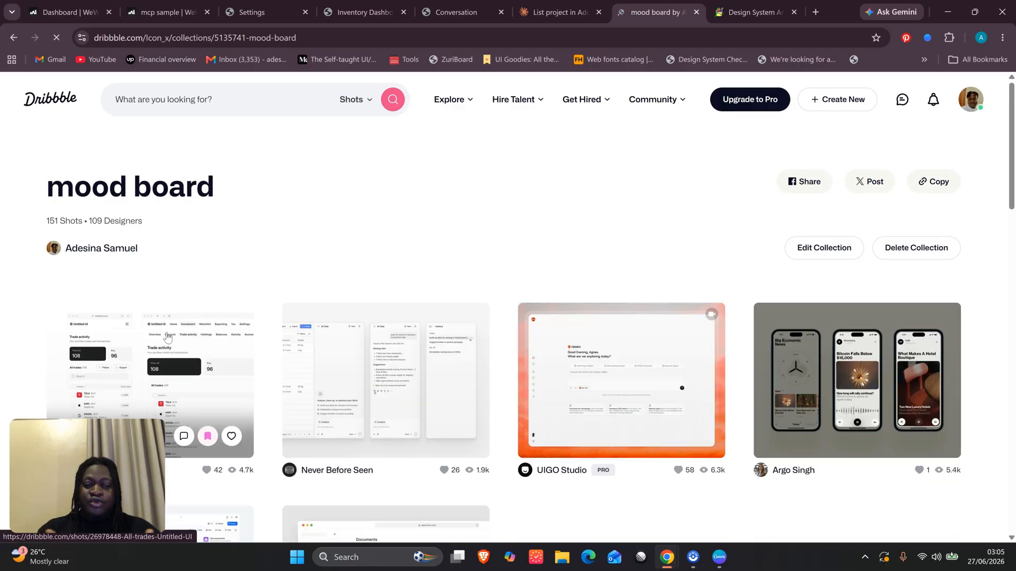
# Open the "All trades – Untitled UI" shot and copy its image of the full trades table with the row menu open.
pyautogui.click(168, 337)
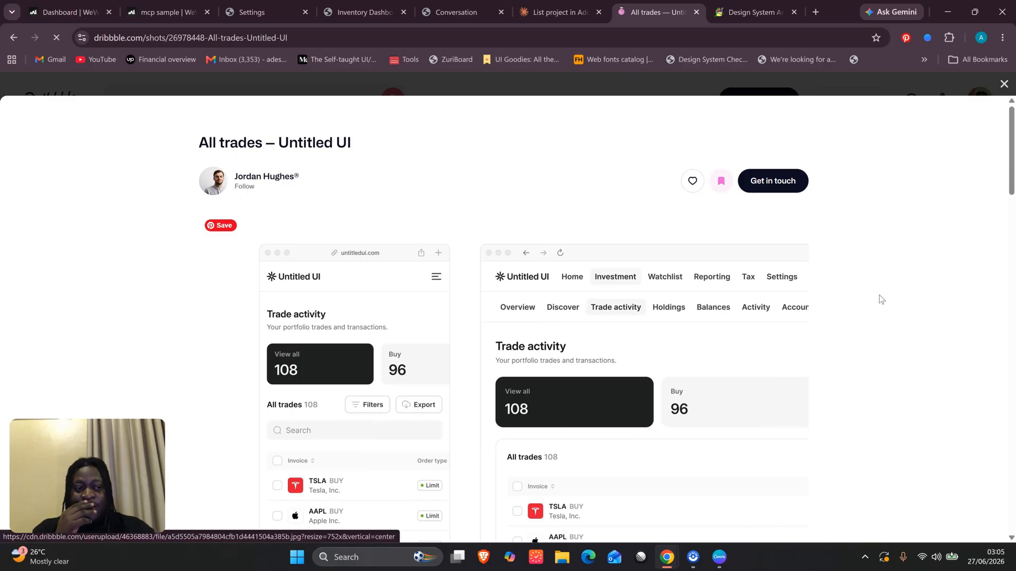
pyautogui.scroll(-2, 887, 354)
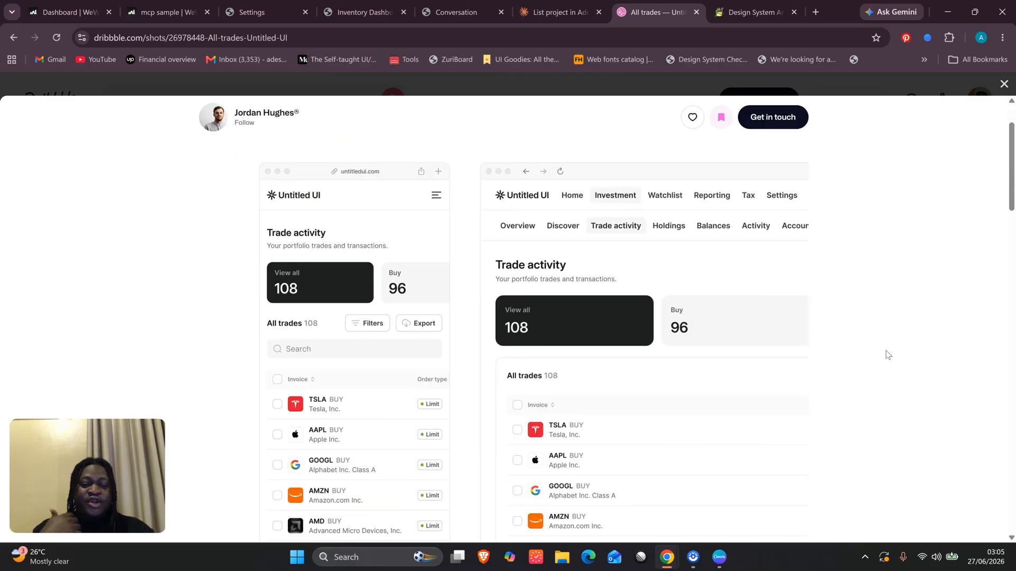
pyautogui.scroll(-3, 887, 354)
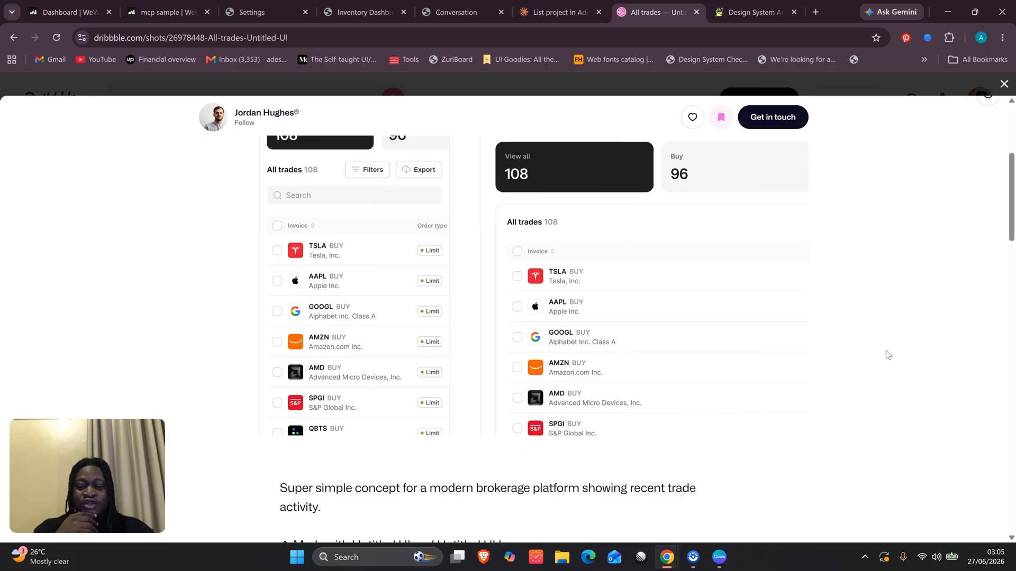
pyautogui.scroll(-3, 887, 354)
pyautogui.scroll(-4, 885, 351)
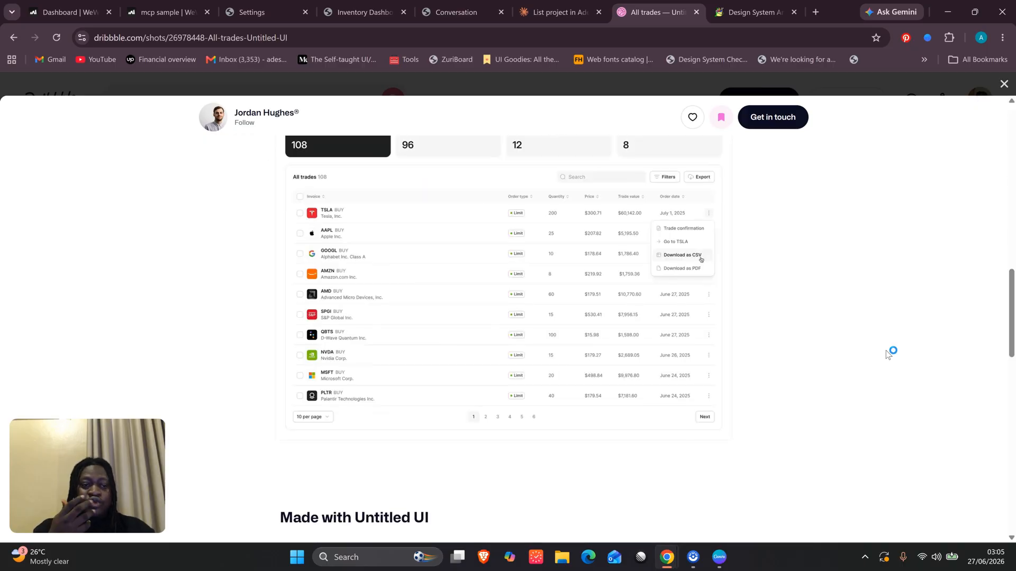
pyautogui.rightClick(503, 335)
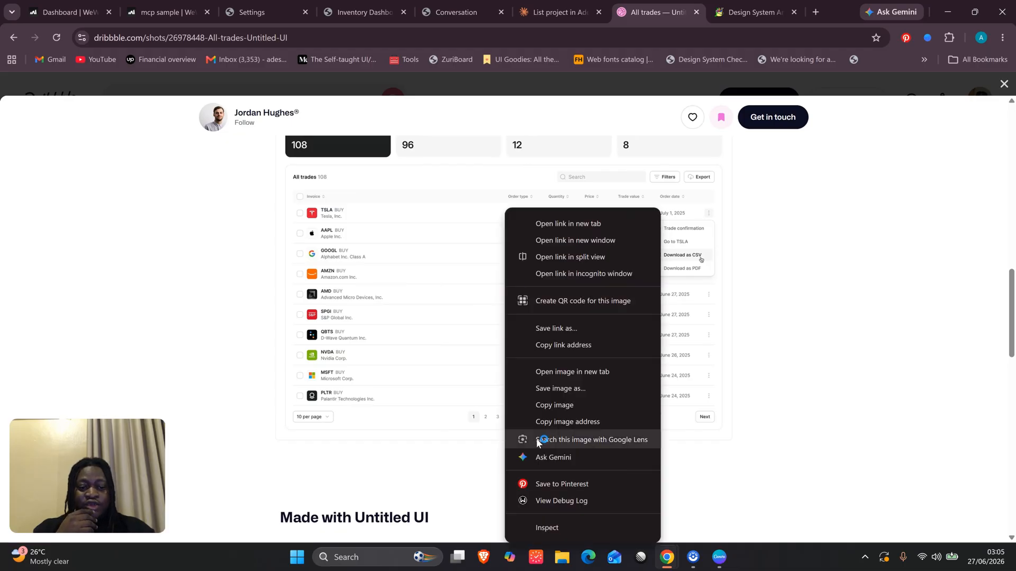
pyautogui.click(555, 405)
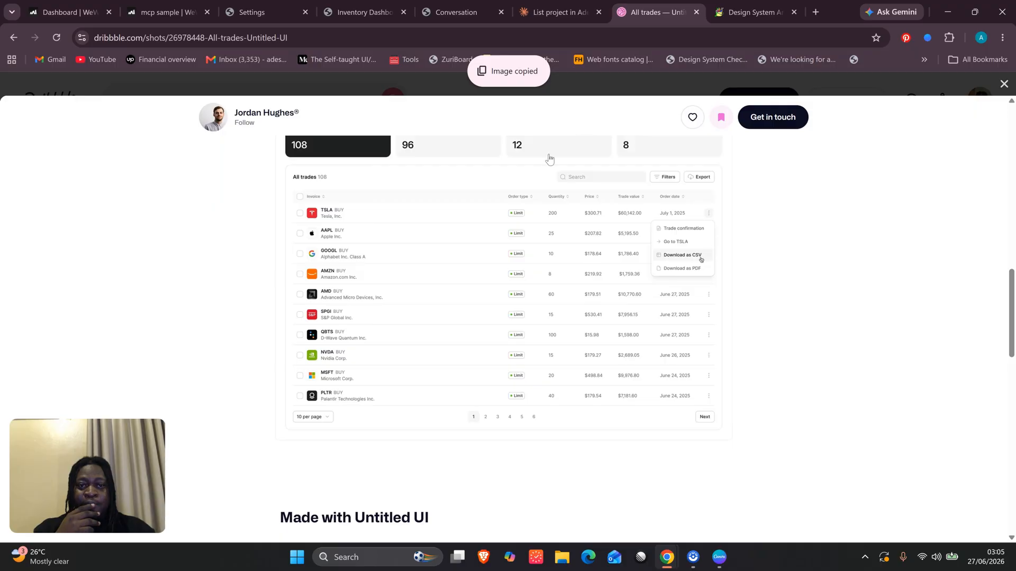
# Read Claude's summary of the finished build, and preview the Transaction History page in the WeWeb editor.
pyautogui.click(561, 11)
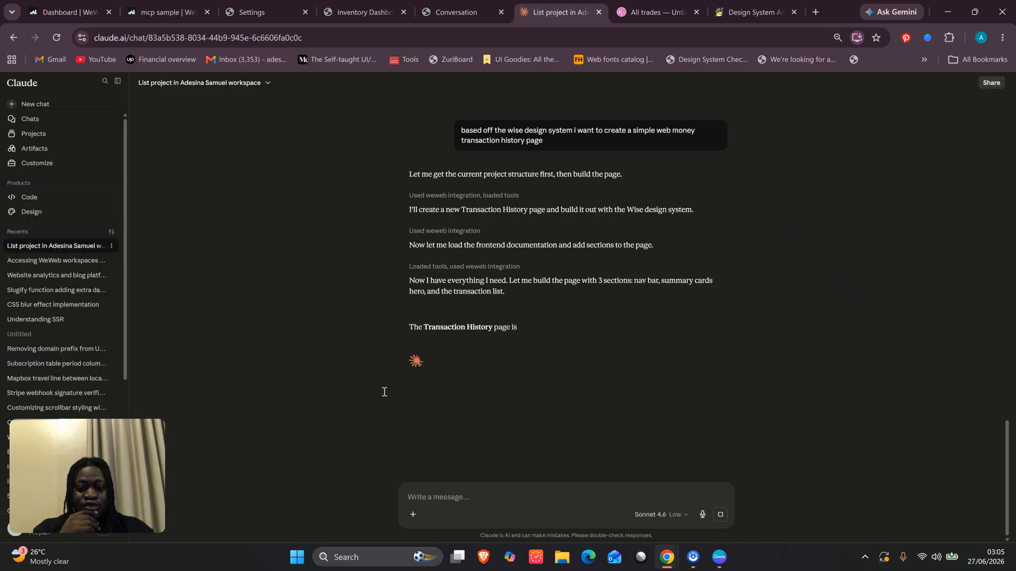
pyautogui.scroll(-3, 294, 343)
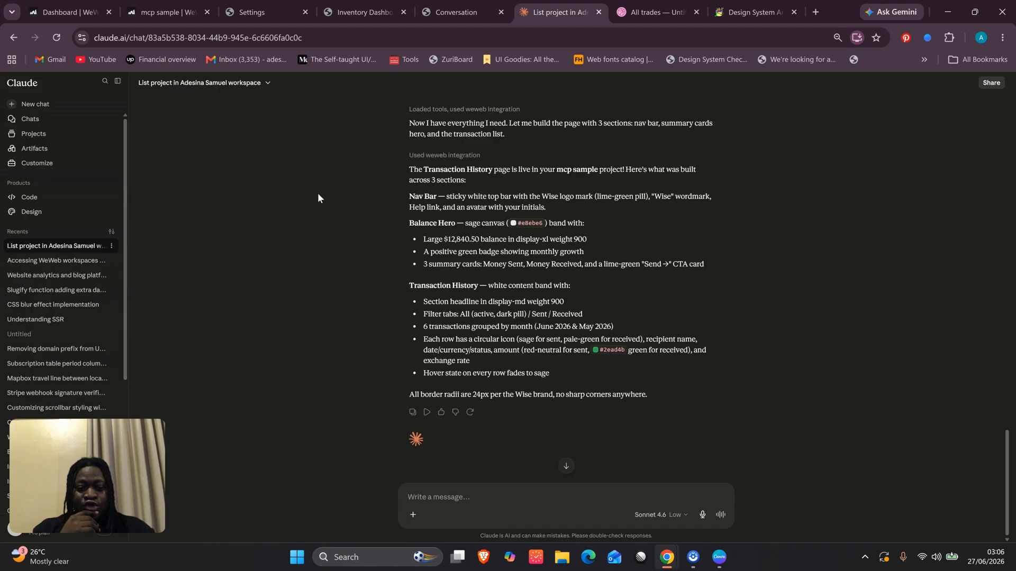
pyautogui.click(164, 12)
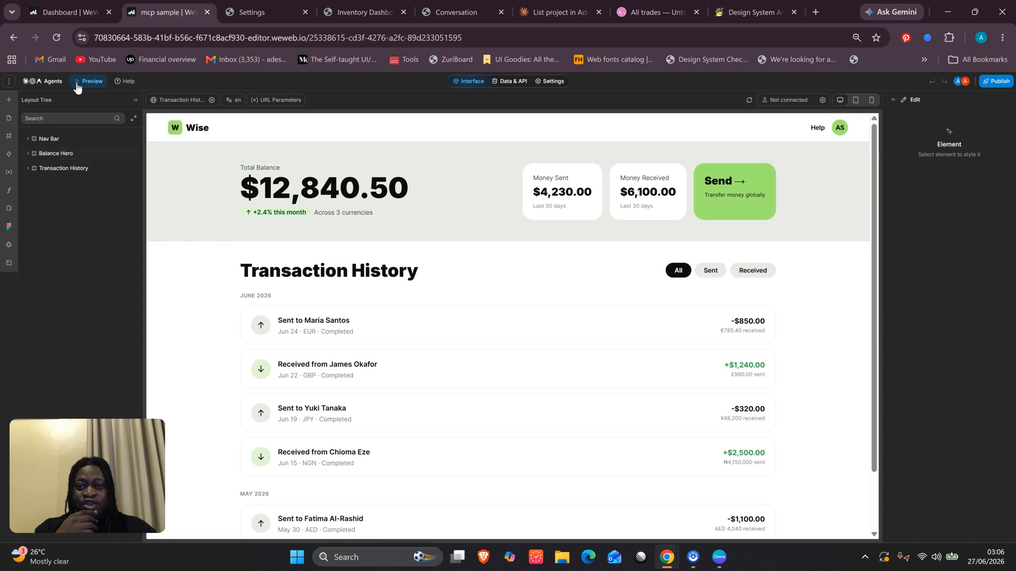
pyautogui.click(89, 81)
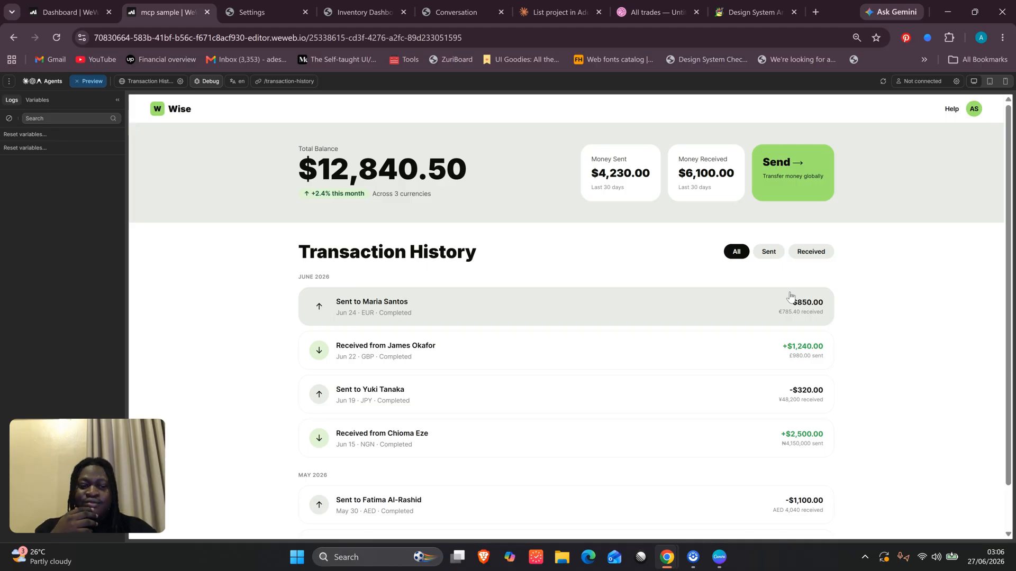
pyautogui.scroll(-1, 789, 296)
pyautogui.scroll(1, 790, 297)
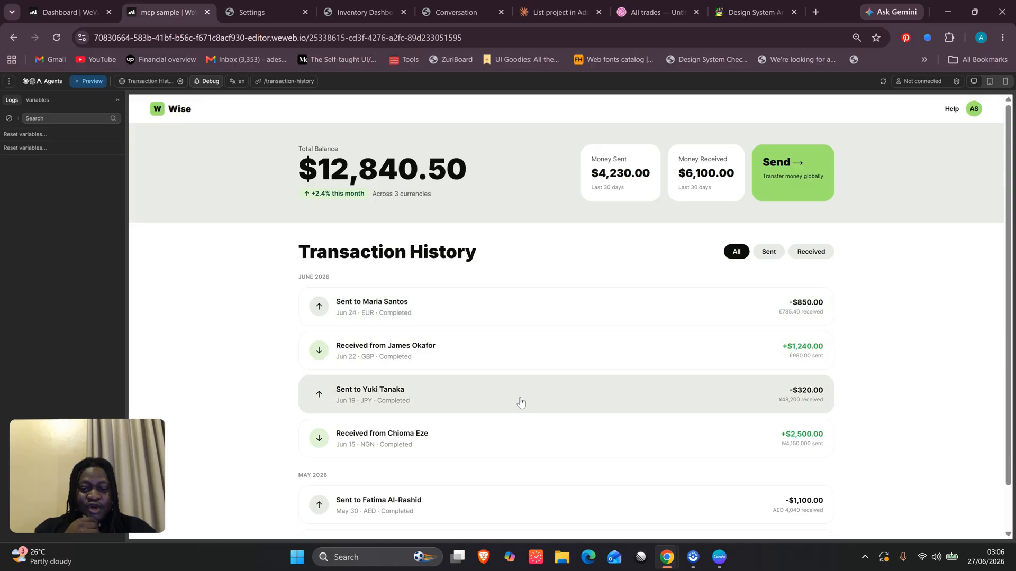
pyautogui.scroll(-1, 521, 402)
pyautogui.scroll(1, 521, 402)
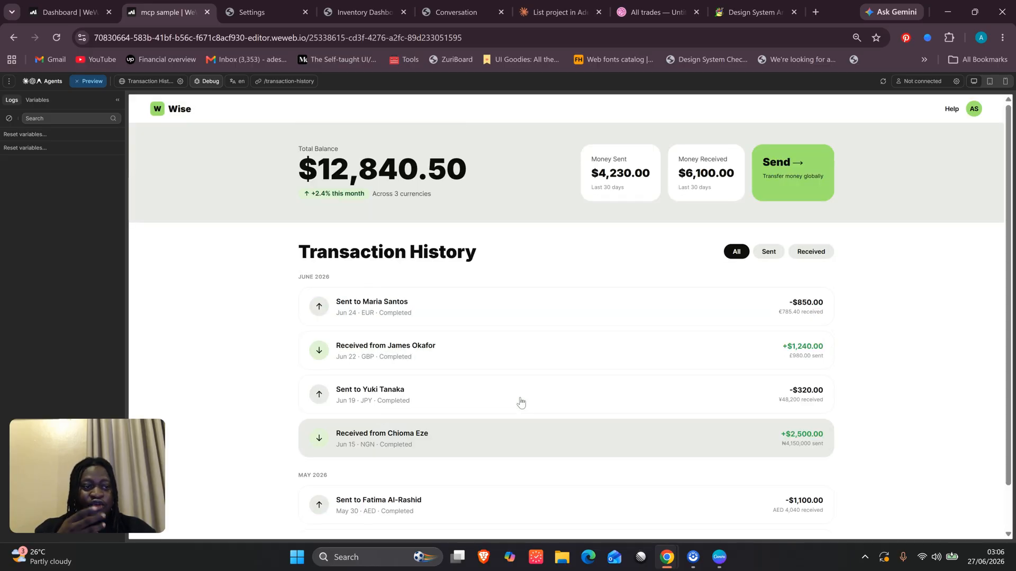
# Leave the Transaction History preview and review the color, typography, rounding and spacing tokens in Wise's DESIGN.md on getdesign.md.
pyautogui.click(85, 82)
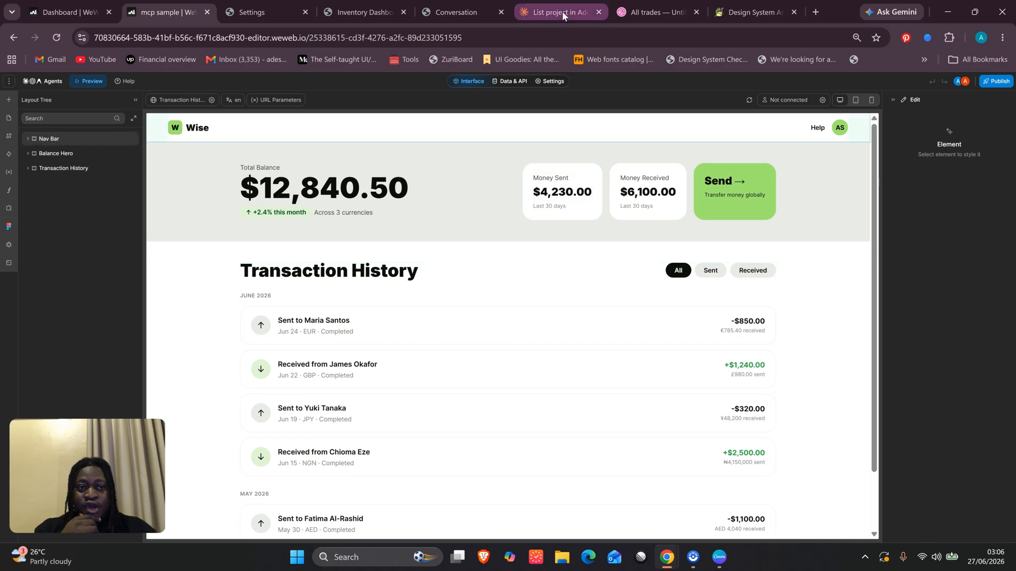
pyautogui.moveTo(562, 11)
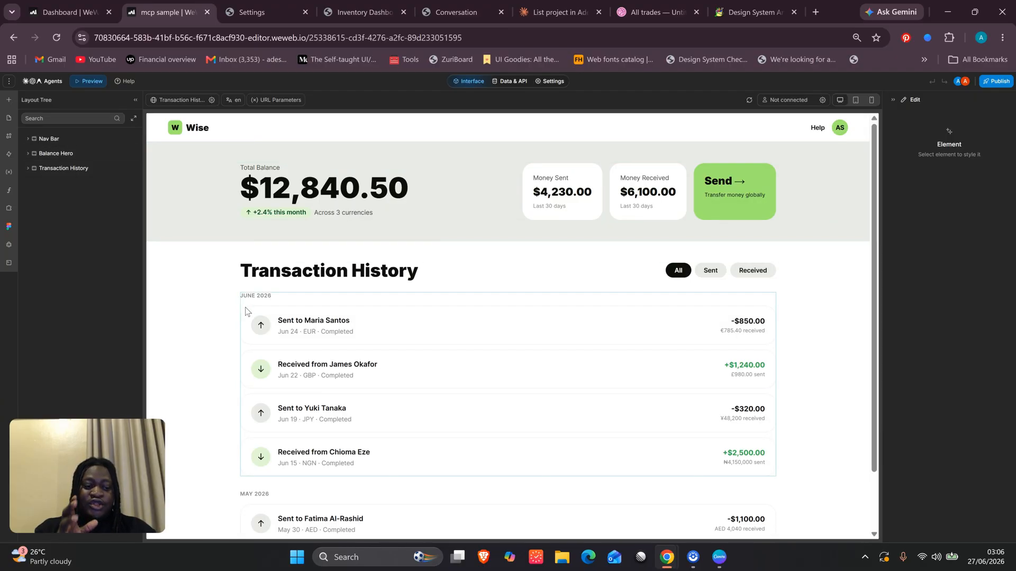
pyautogui.click(752, 17)
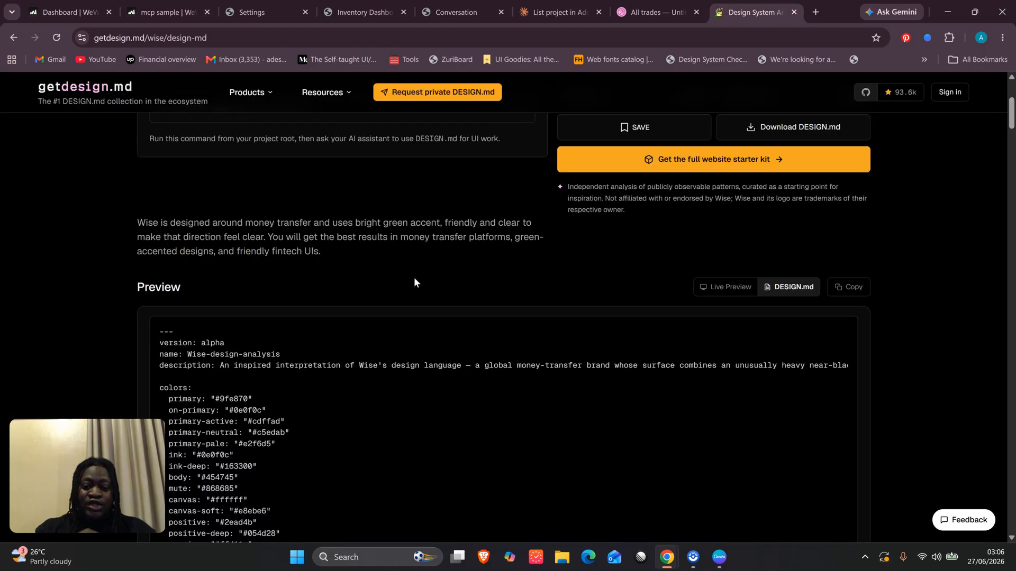
pyautogui.scroll(-3, 414, 277)
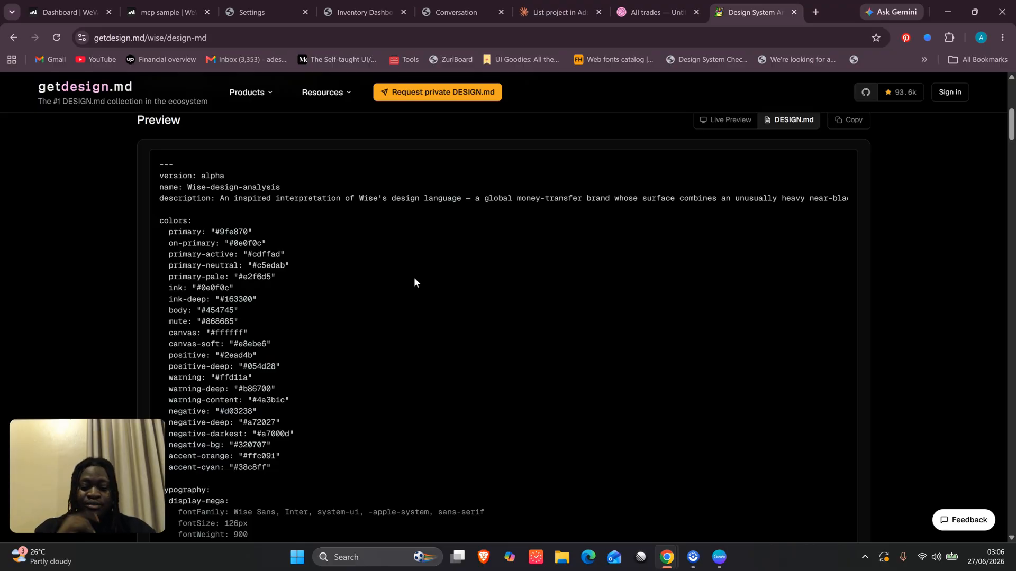
pyautogui.scroll(-4, 413, 278)
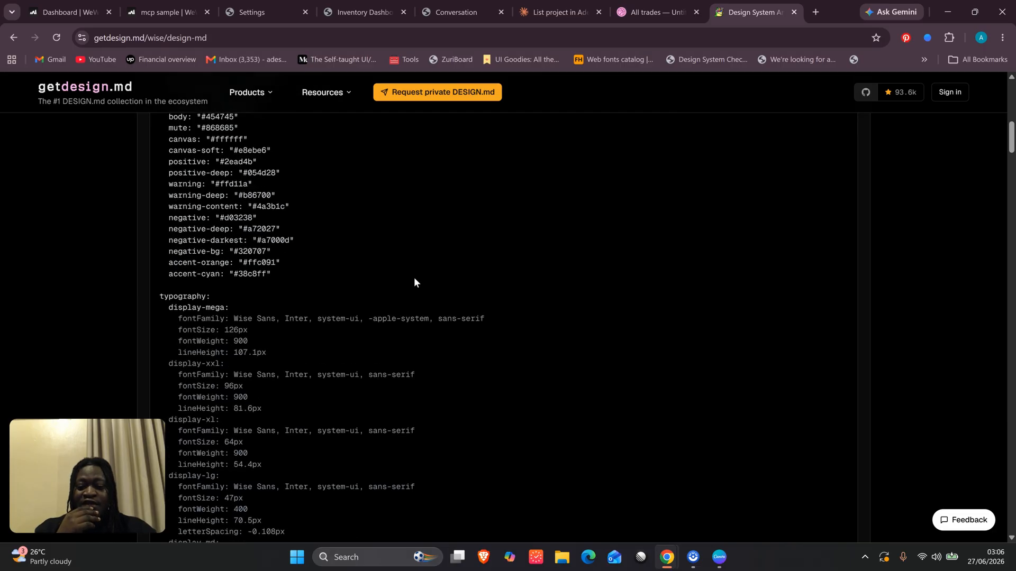
pyautogui.scroll(4, 413, 277)
pyautogui.scroll(-15, 414, 277)
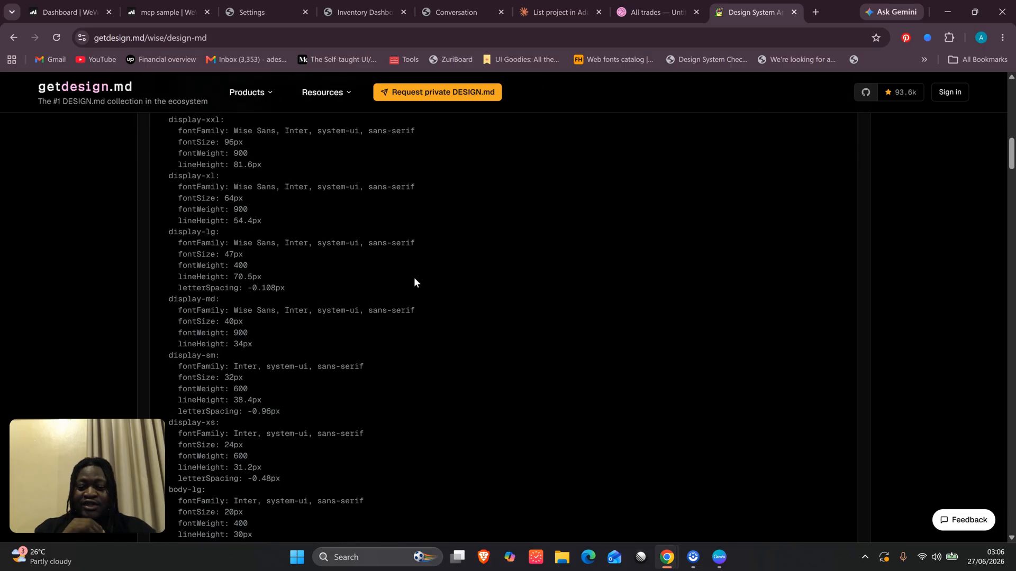
pyautogui.scroll(-2, 414, 277)
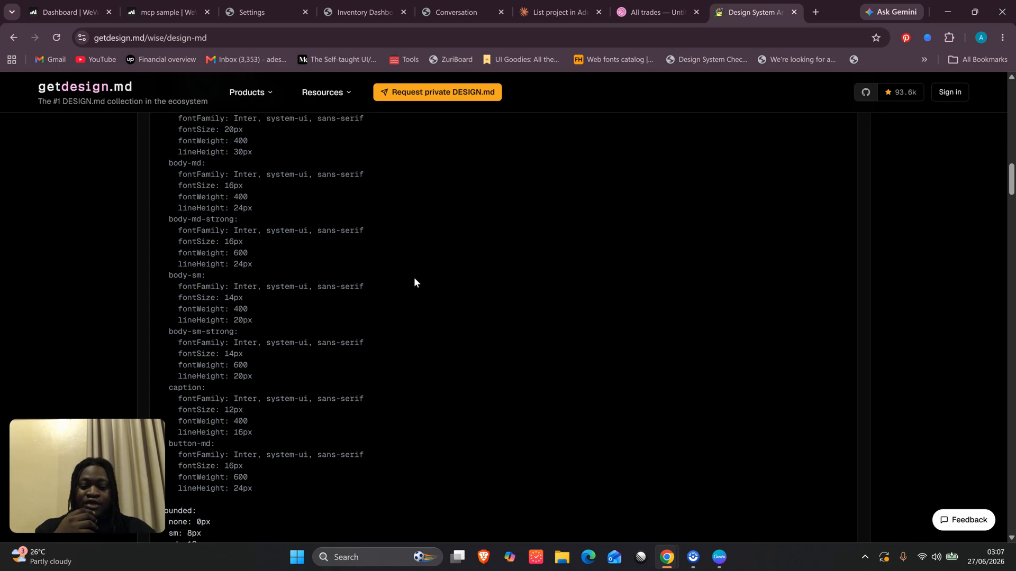
pyautogui.scroll(-6, 413, 278)
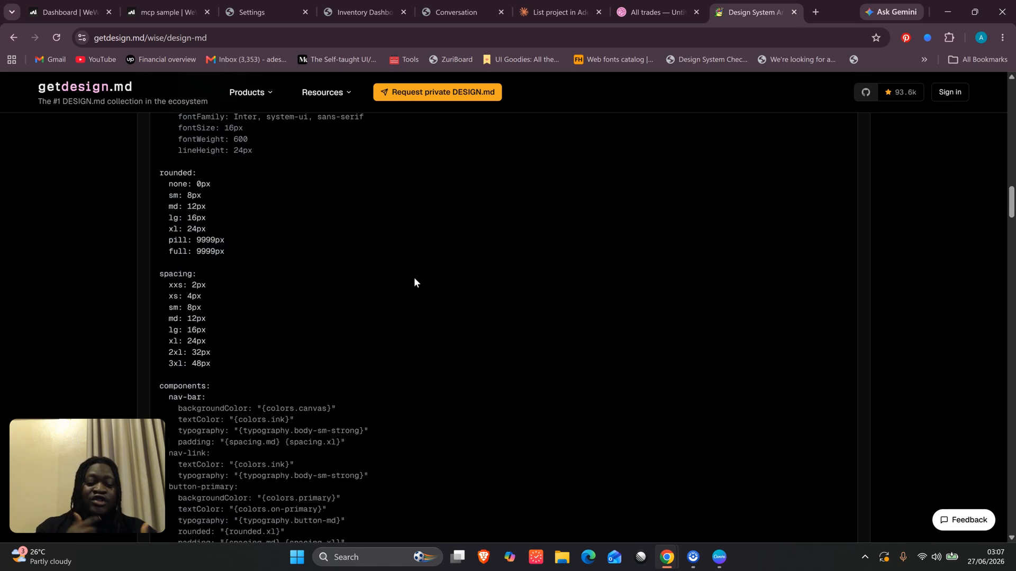
# Revisit the "All trades – Untitled UI" shot on Dribbble and examine its full Trade activity layout.
pyautogui.click(646, 8)
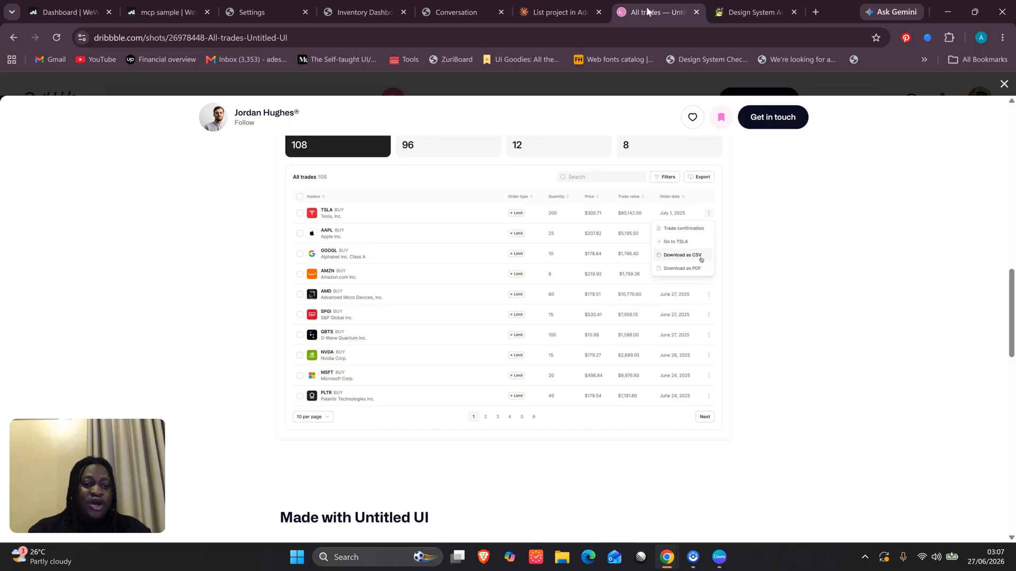
pyautogui.scroll(2, 831, 268)
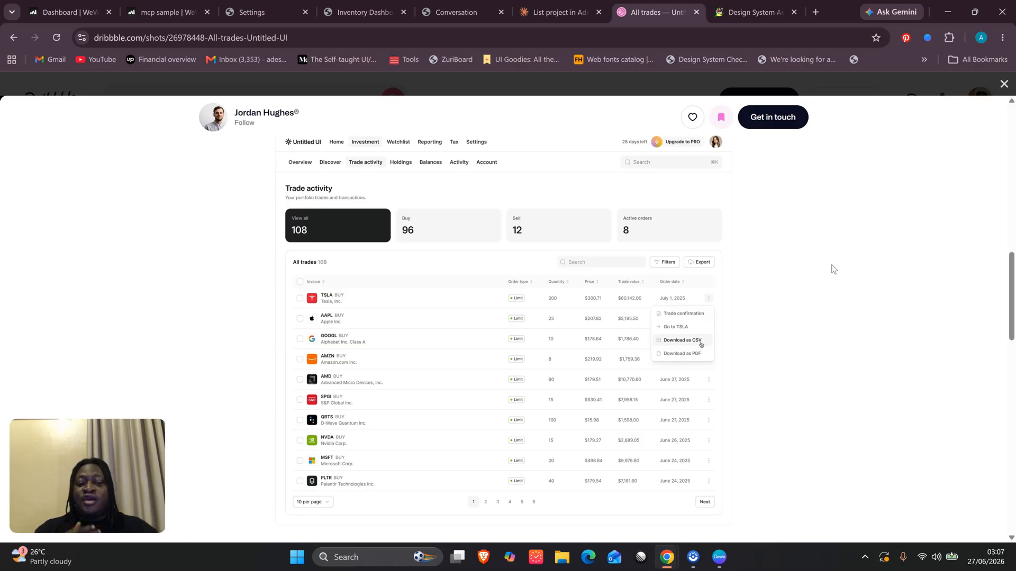
# In Claude's chat, write the prompt "i also want to implement this design as a new page call it trades, i also want to create".
pyautogui.click(539, 8)
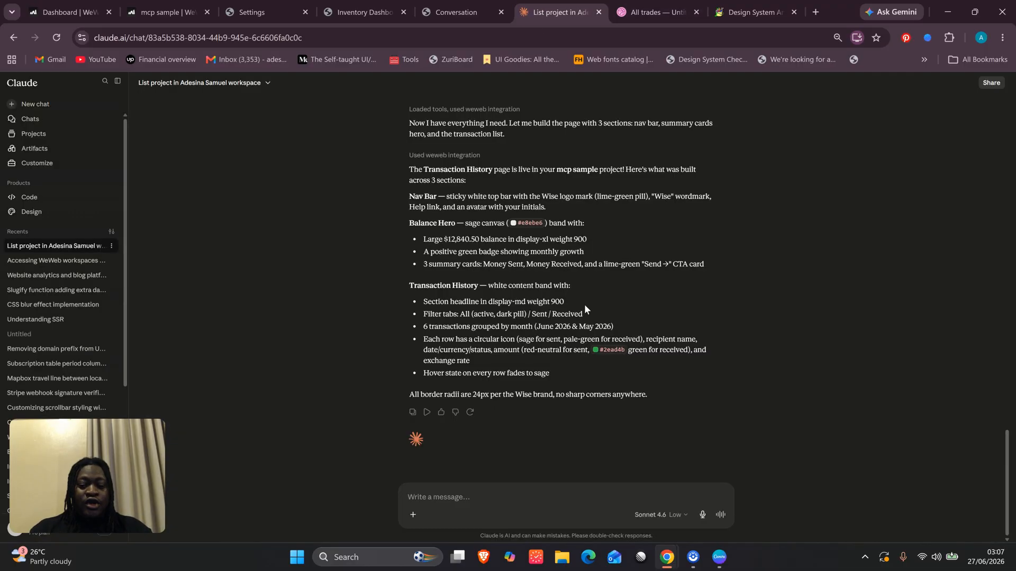
pyautogui.click(506, 498)
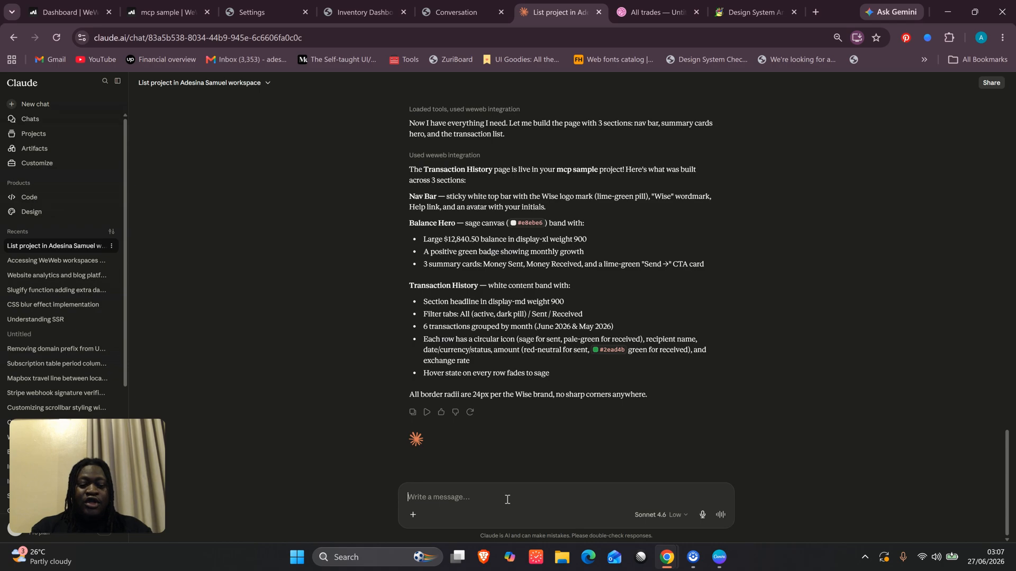
pyautogui.write('I also want to i')
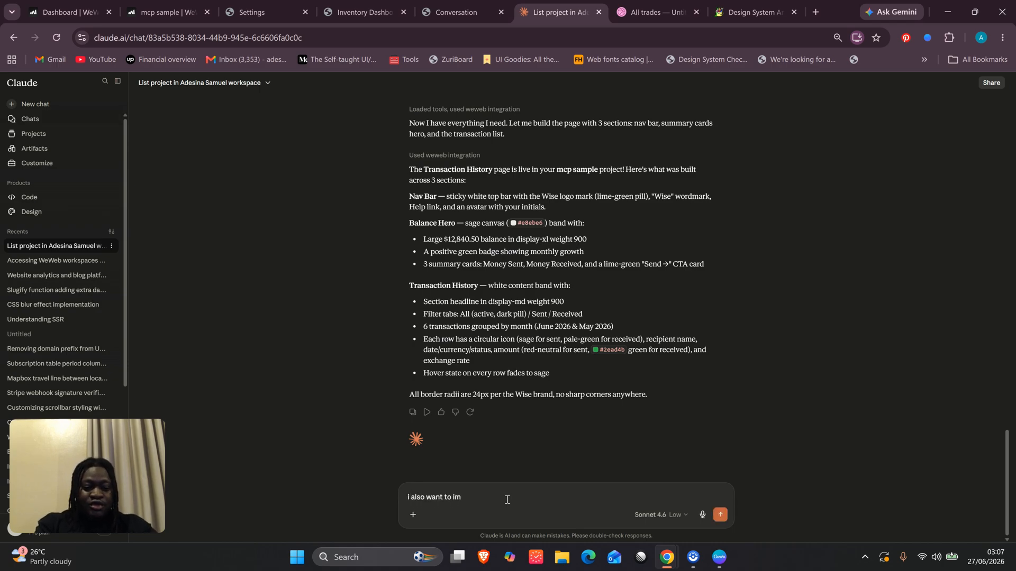
pyautogui.write('mplent')
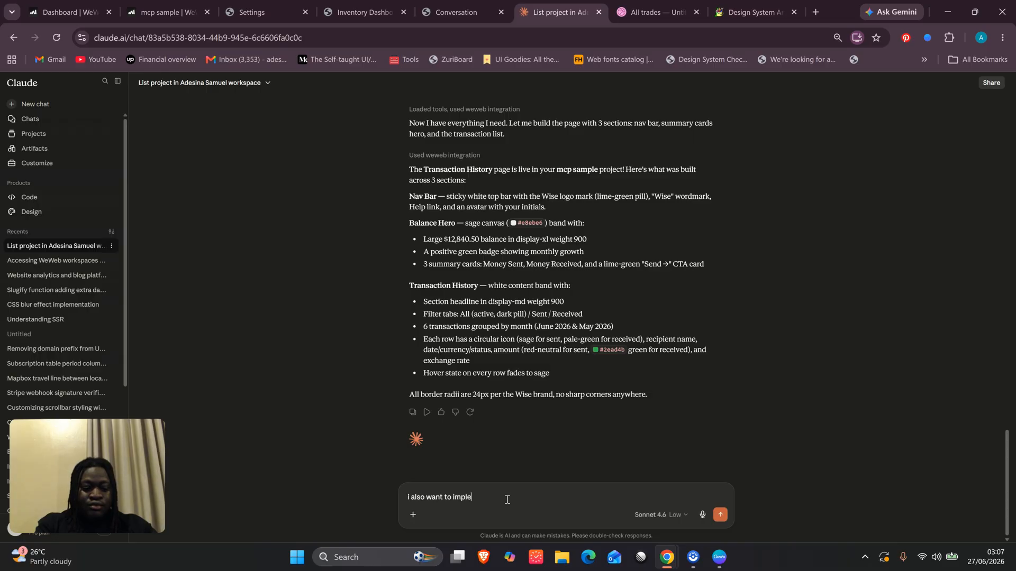
pyautogui.press('BackSpace')
pyautogui.press('BackSpace')
pyautogui.write('ment this page as a new page')
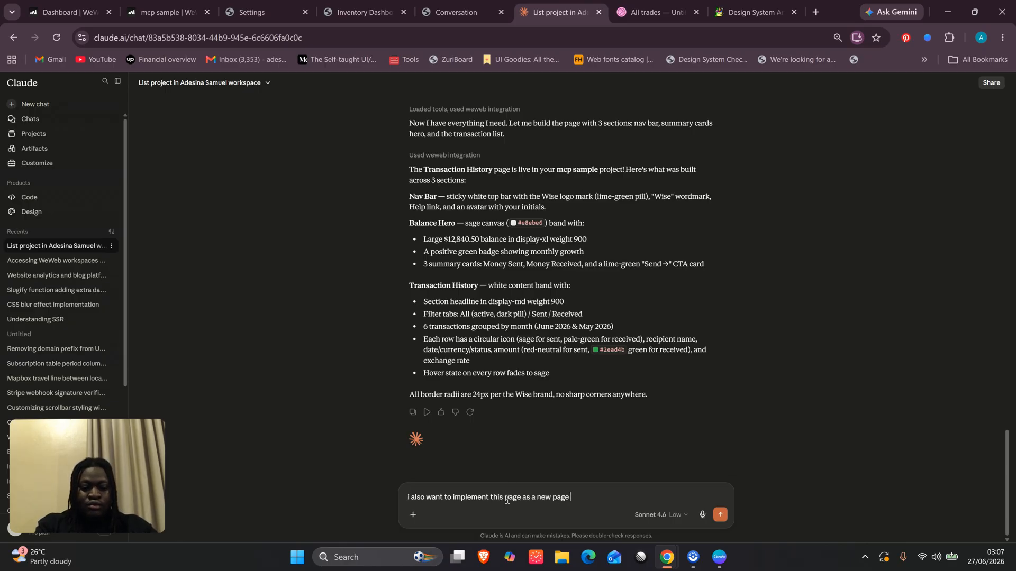
pyautogui.doubleClick(512, 498)
pyautogui.write('design')
pyautogui.click(601, 501)
pyautogui.write('call')
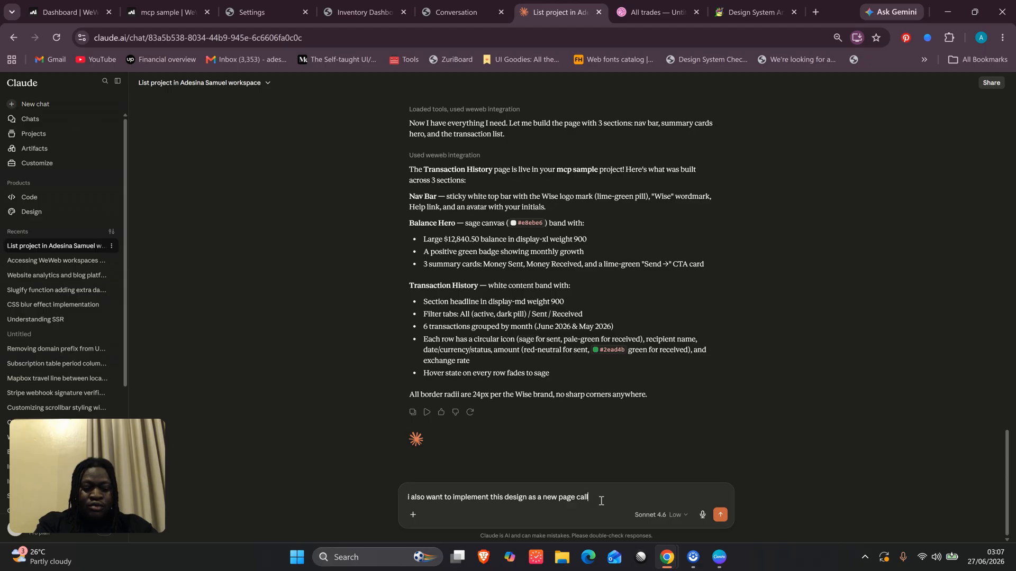
pyautogui.write(' it tr')
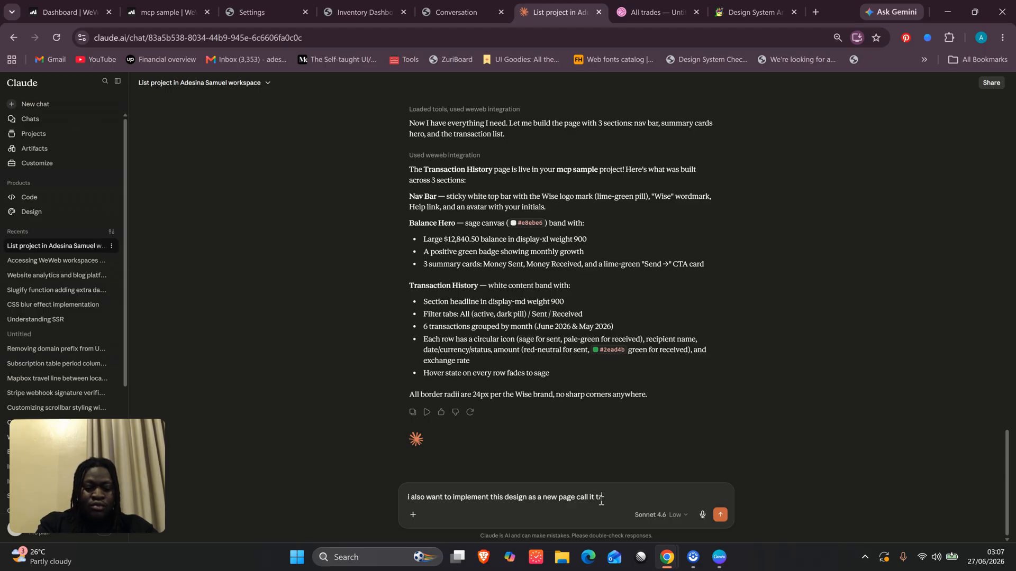
pyautogui.write('ades, i also want to crreate ')
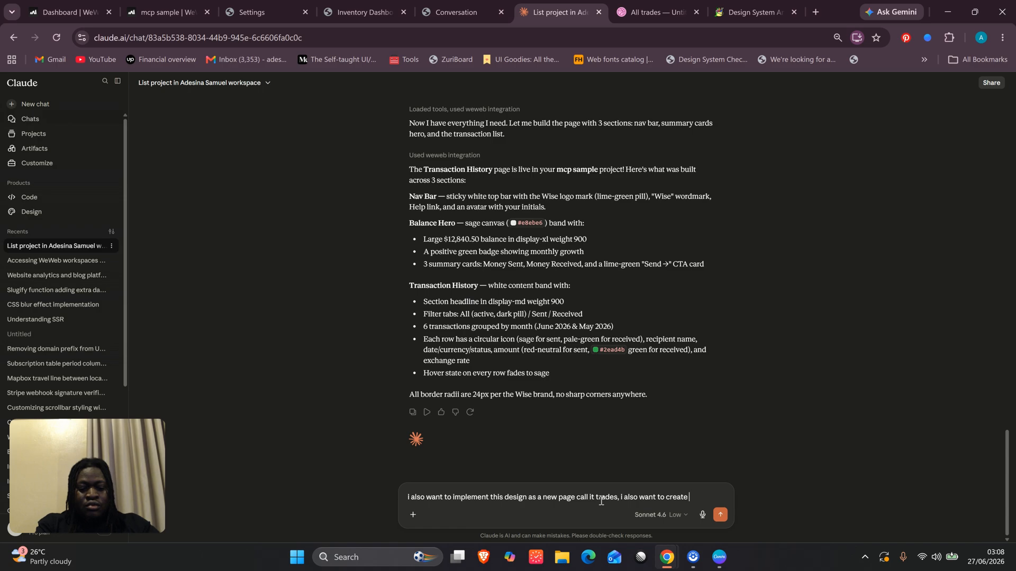
# Continue the prompt with "a weweb table to store the trades create a few samples and connect it to the design".
pyautogui.write('a weweb')
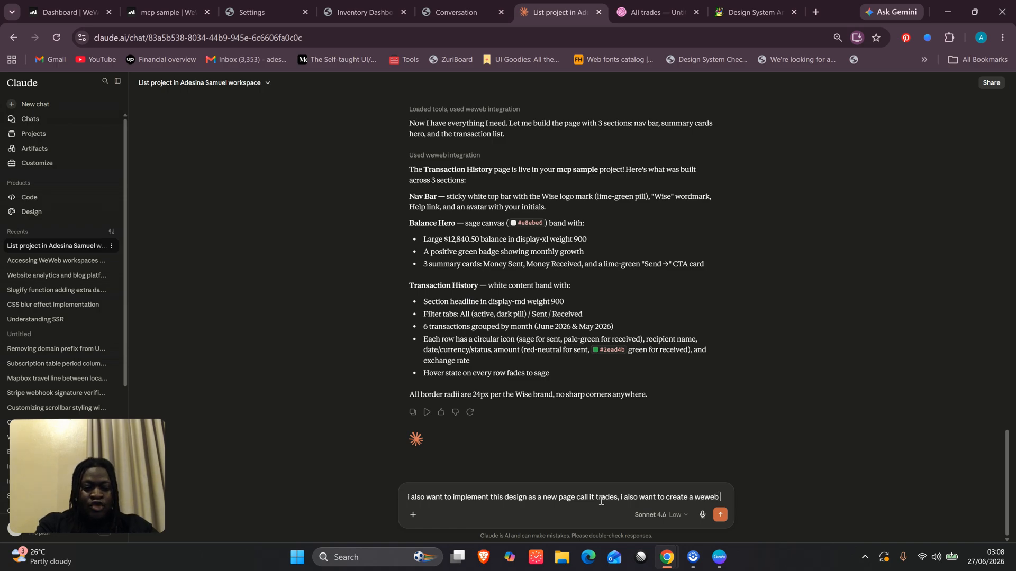
pyautogui.write(' table to sta')
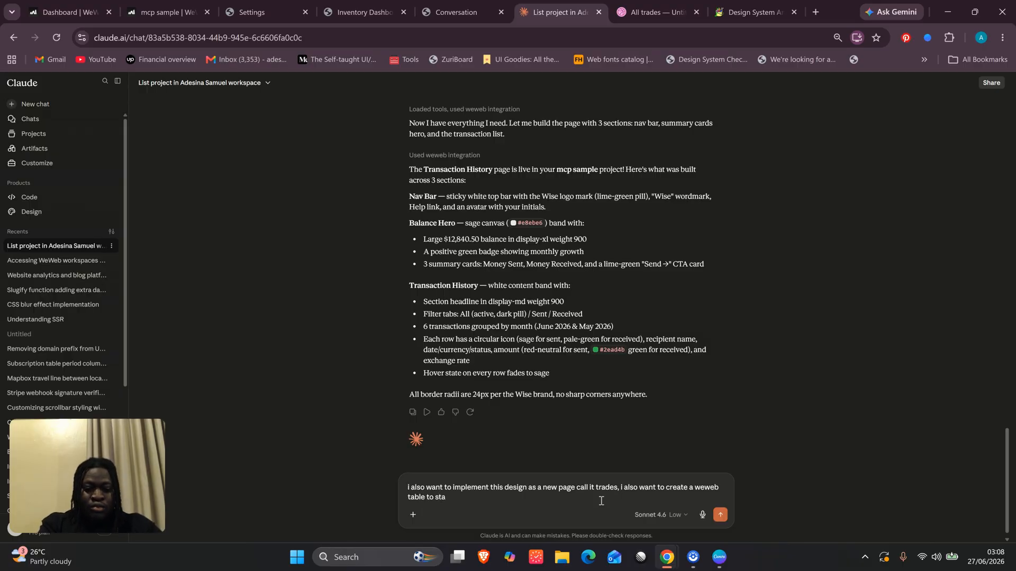
pyautogui.press('BackSpace')
pyautogui.write('ore the')
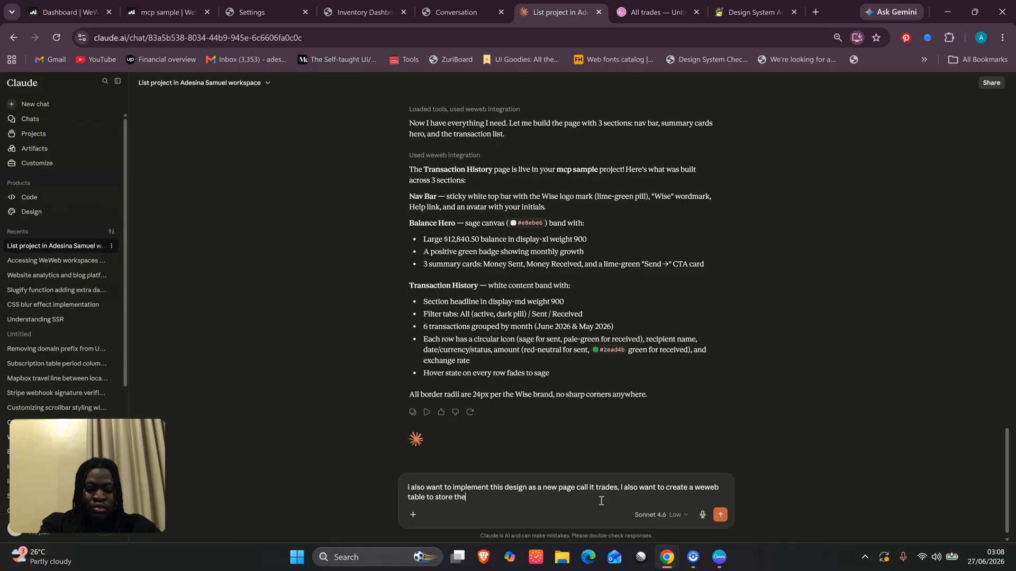
pyautogui.write(' trades')
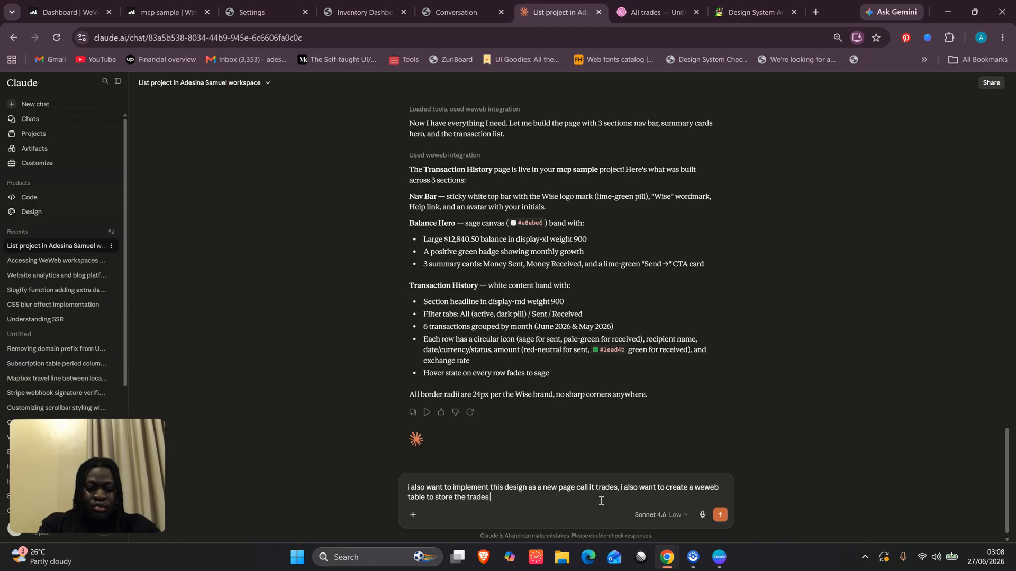
pyautogui.write(' cre')
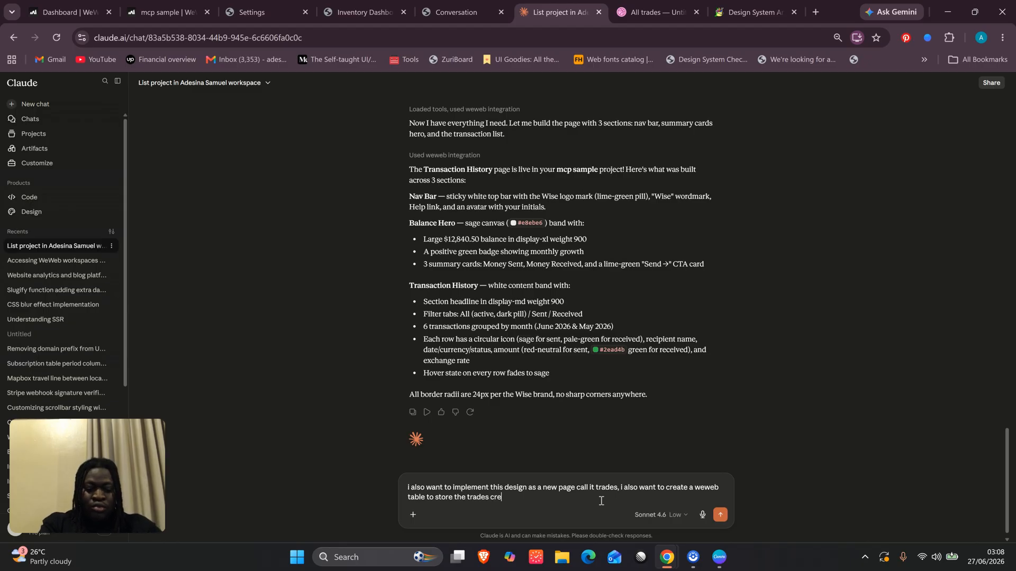
pyautogui.write('ate a few samples and co')
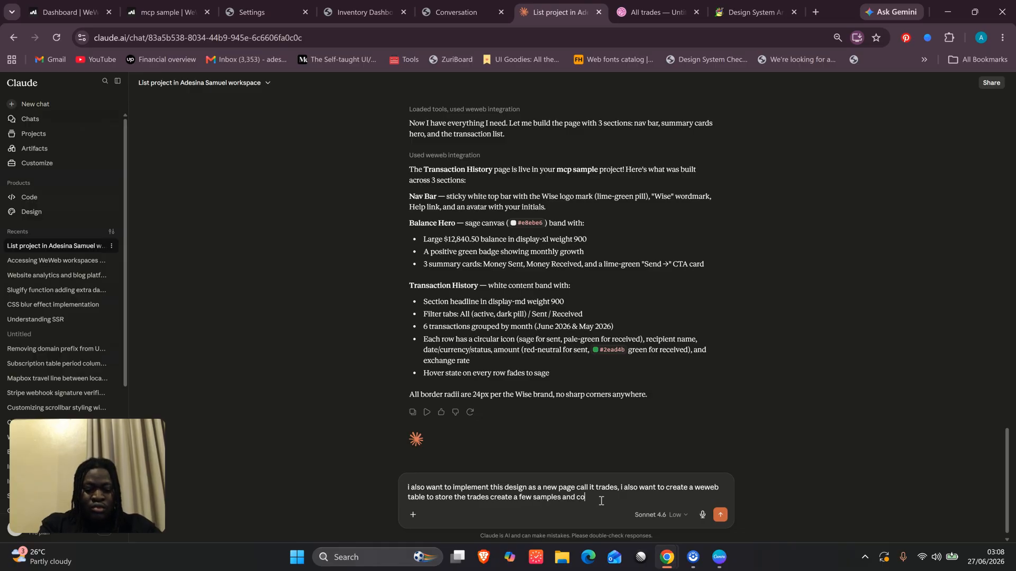
pyautogui.write('nnect it to ')
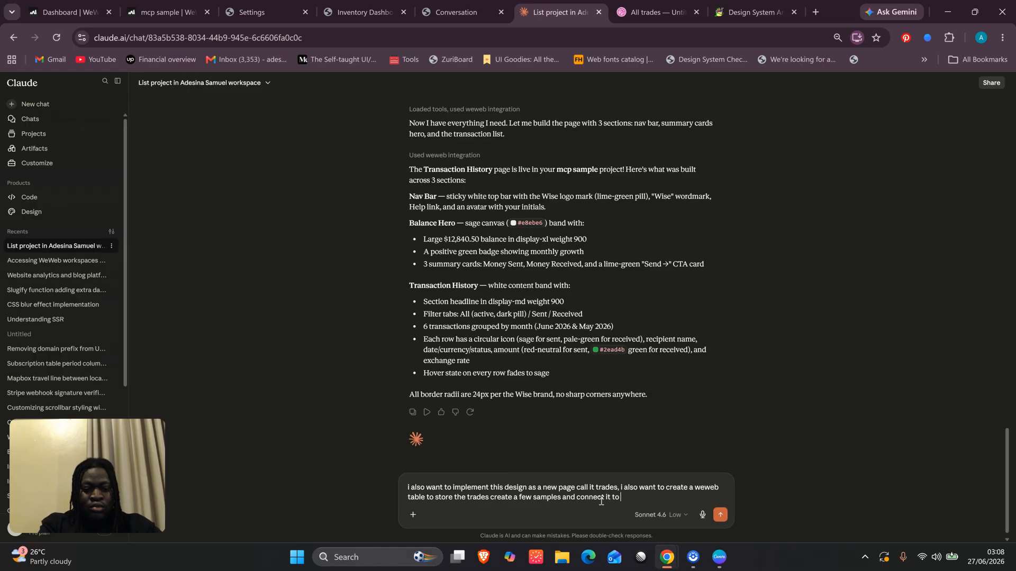
pyautogui.write('the design')
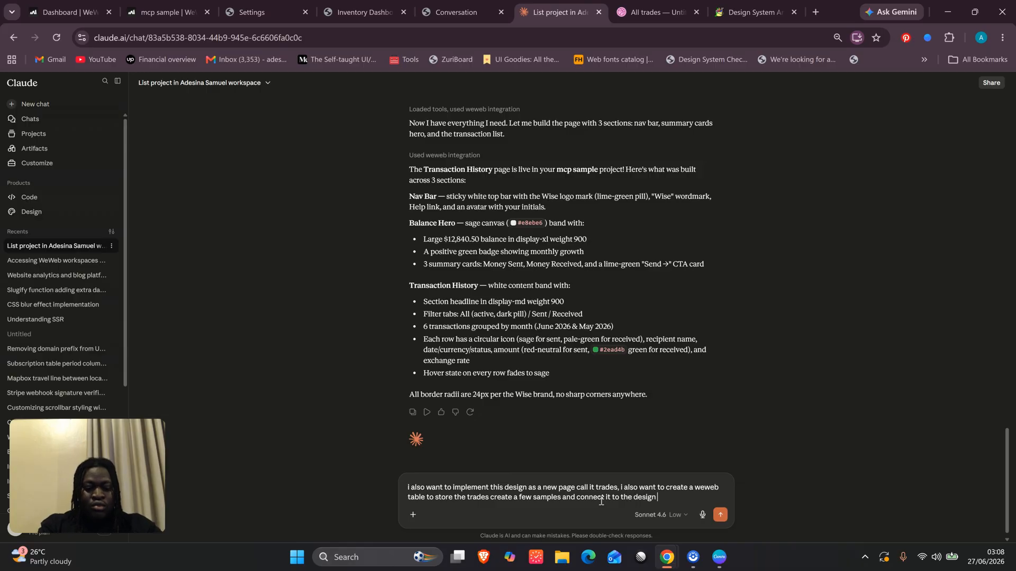
# Attach the copied trades table image to the prompt, check the model options, and send the message.
pyautogui.hotkey('ctrl', 'v')
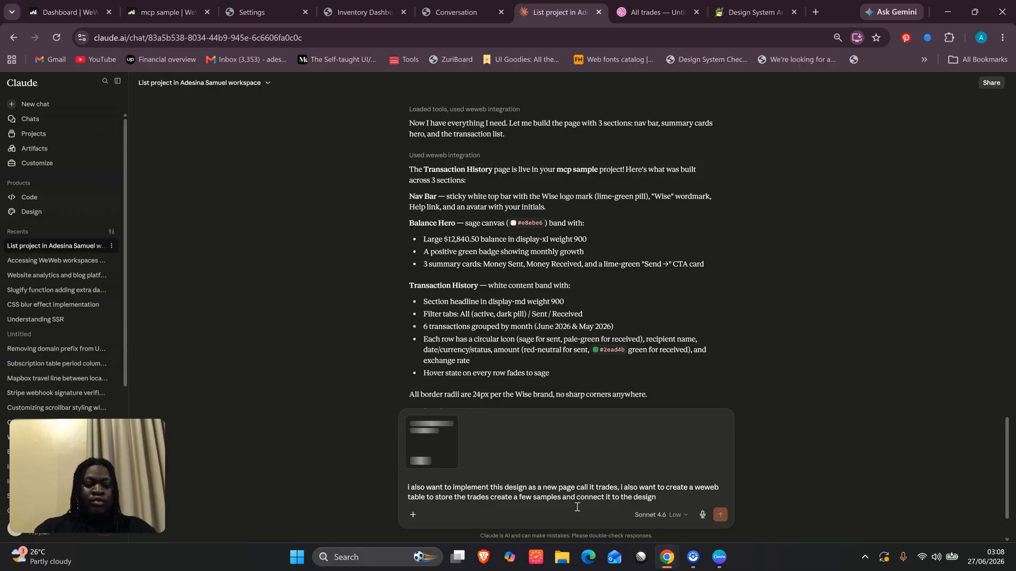
pyautogui.click(669, 521)
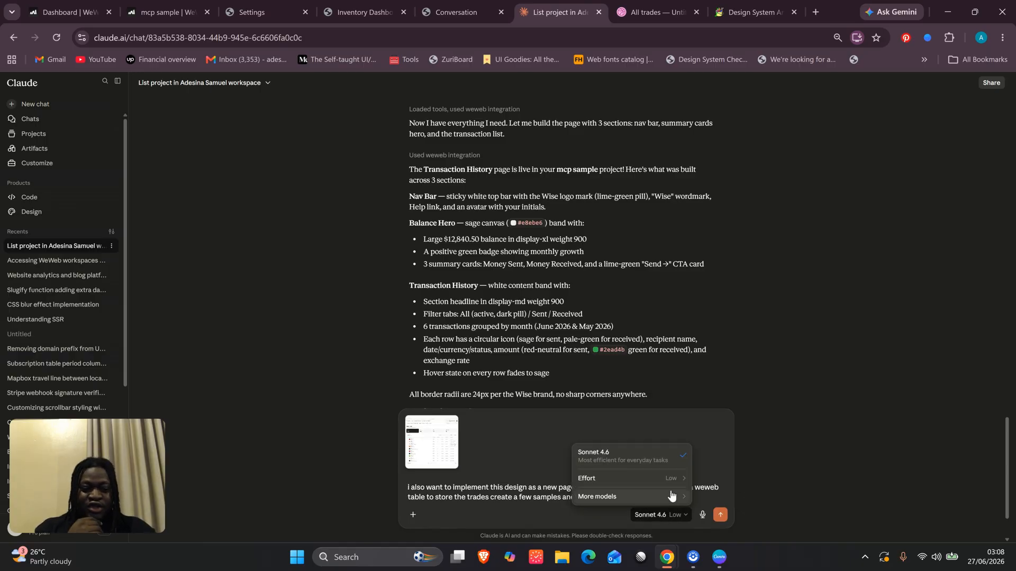
pyautogui.moveTo(671, 482)
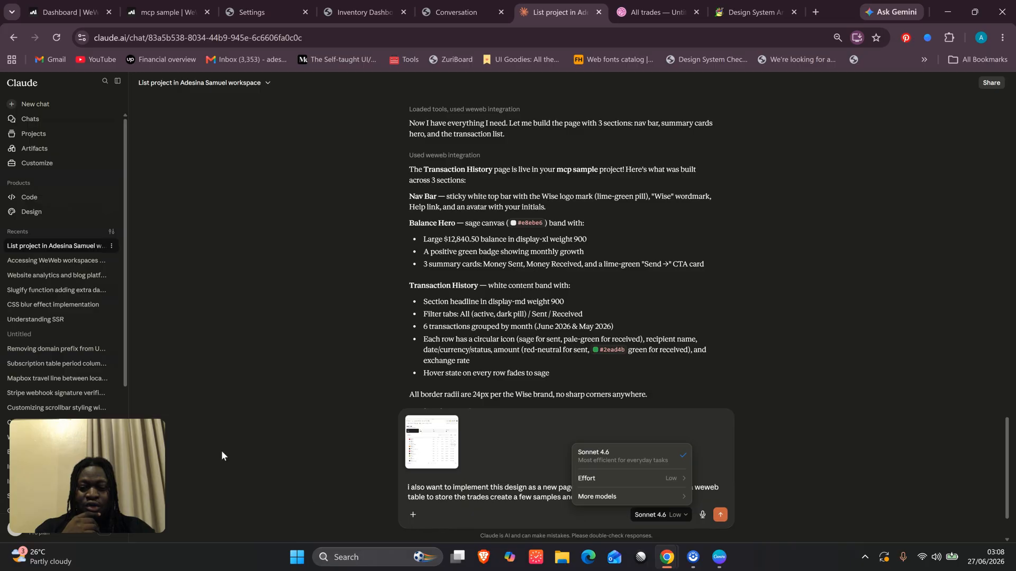
pyautogui.click(513, 448)
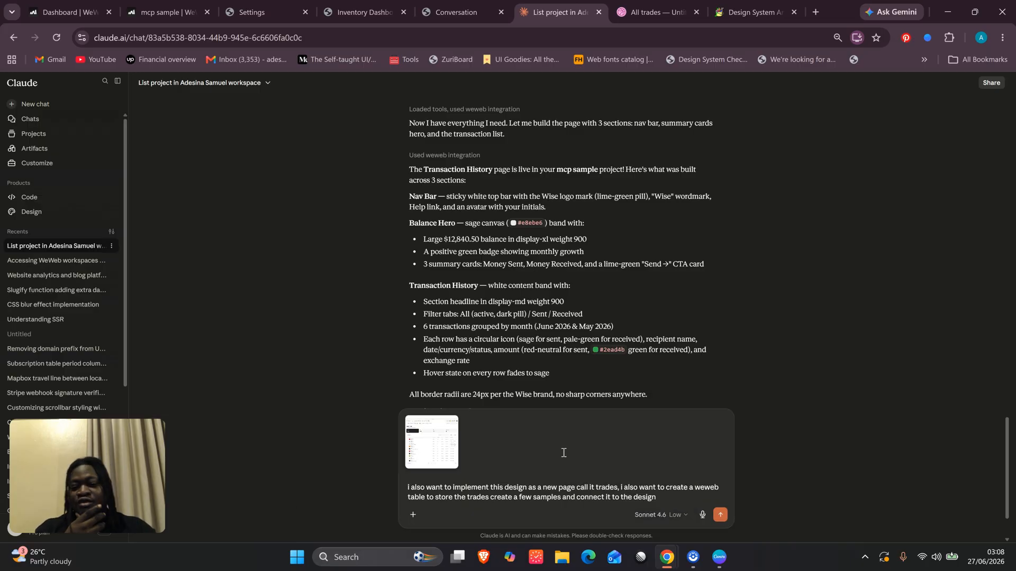
pyautogui.click(720, 515)
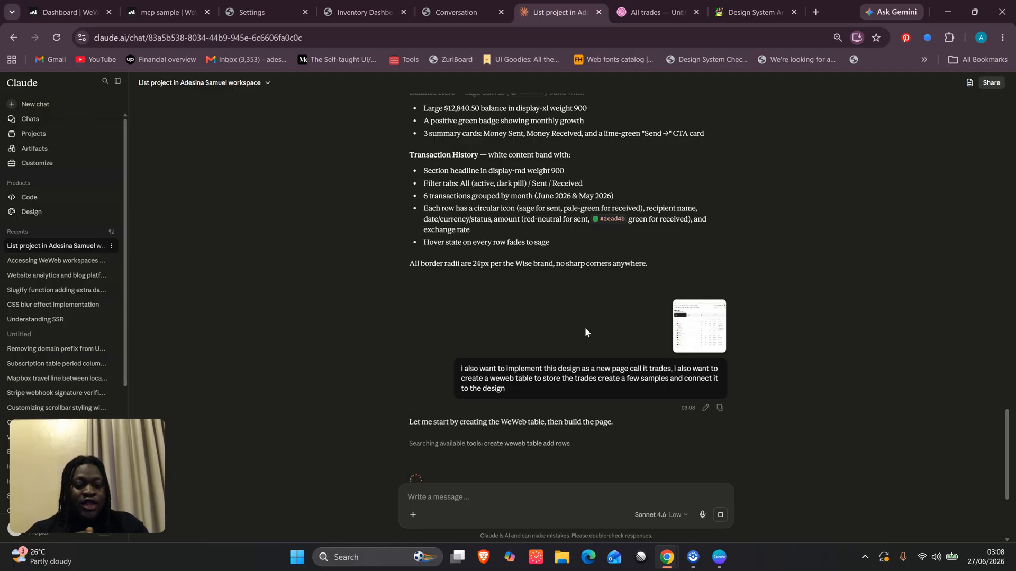
# While Claude works, look through the published Conversation, Settings and Inventory Dashboard pages.
pyautogui.click(459, 13)
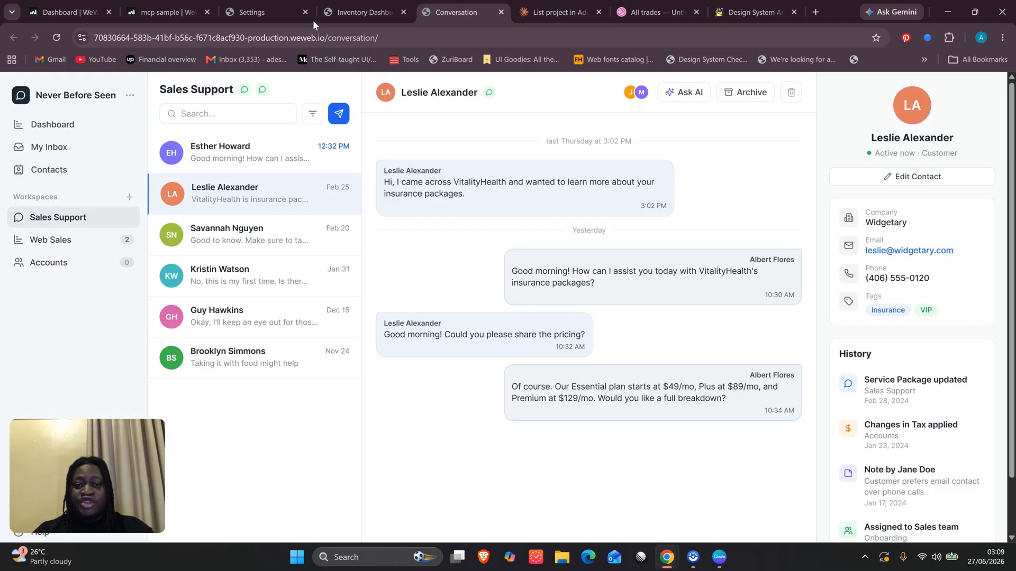
pyautogui.click(277, 5)
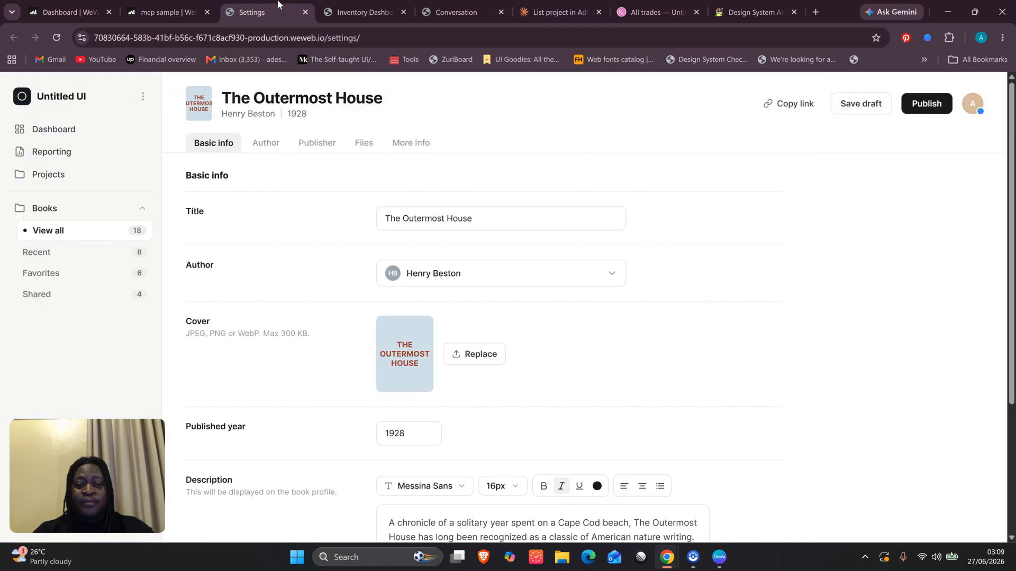
pyautogui.click(380, 11)
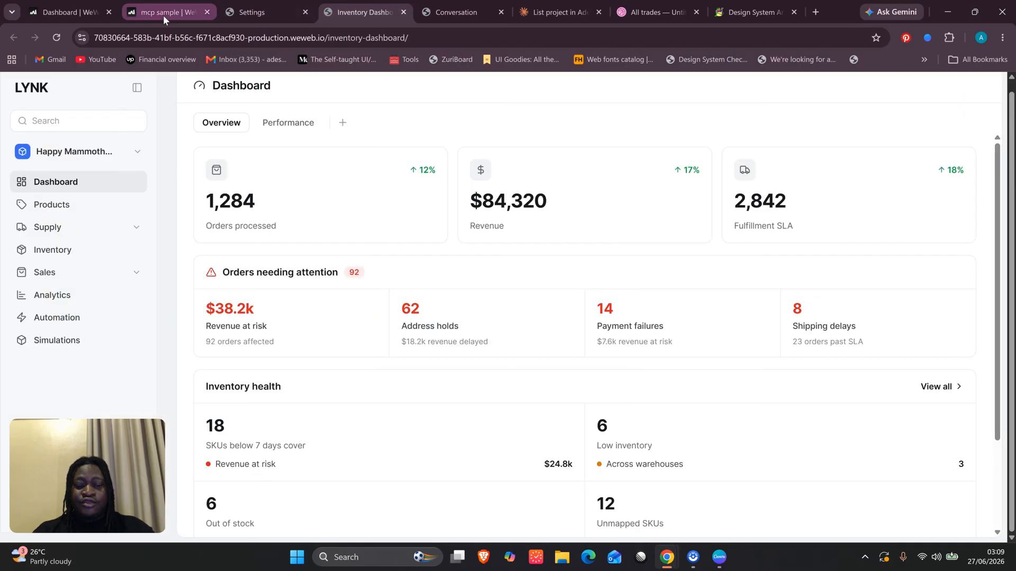
pyautogui.scroll(-3, 287, 328)
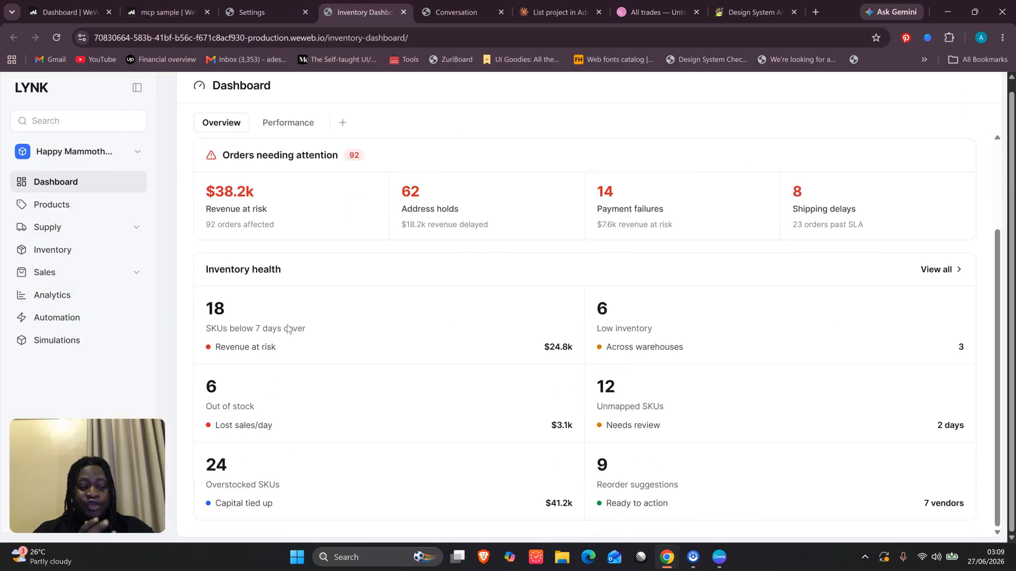
pyautogui.scroll(3, 287, 328)
pyautogui.scroll(-3, 287, 328)
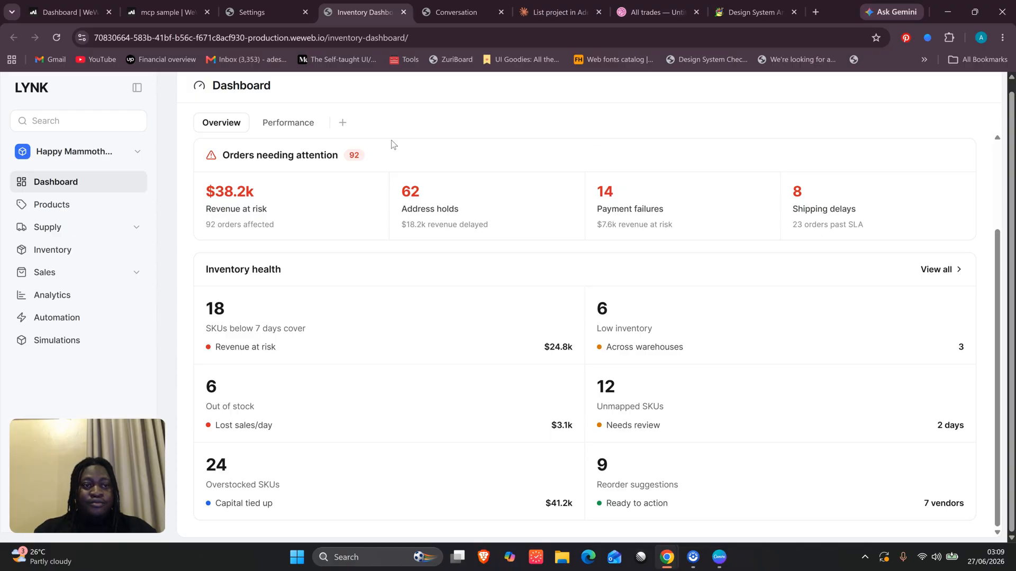
# Switch to the Claude chat, allow it to use Create New WeWeb Table, and show the mcp sample project's page list in the WeWeb editor.
pyautogui.click(559, 2)
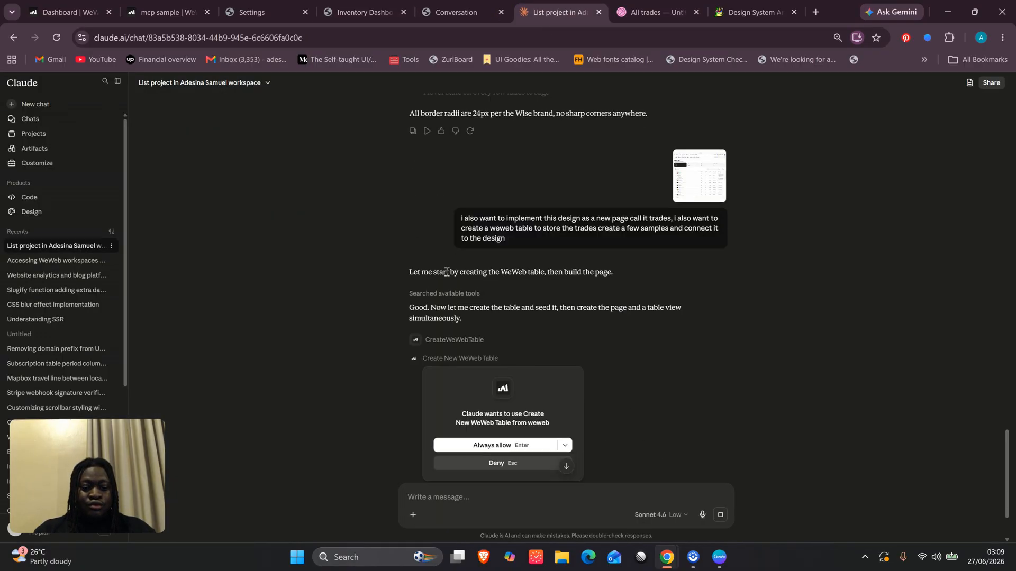
pyautogui.click(471, 355)
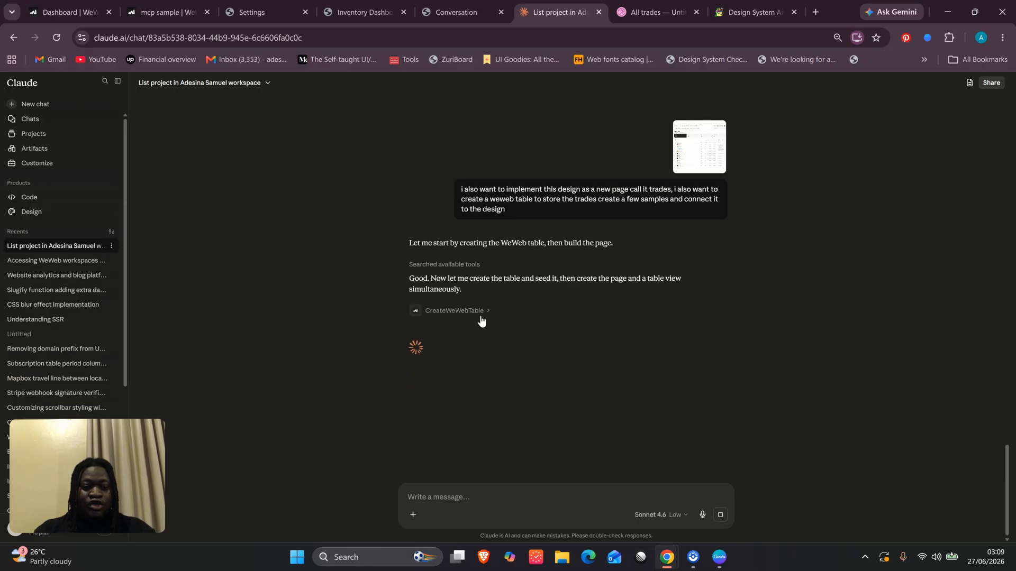
pyautogui.click(169, 11)
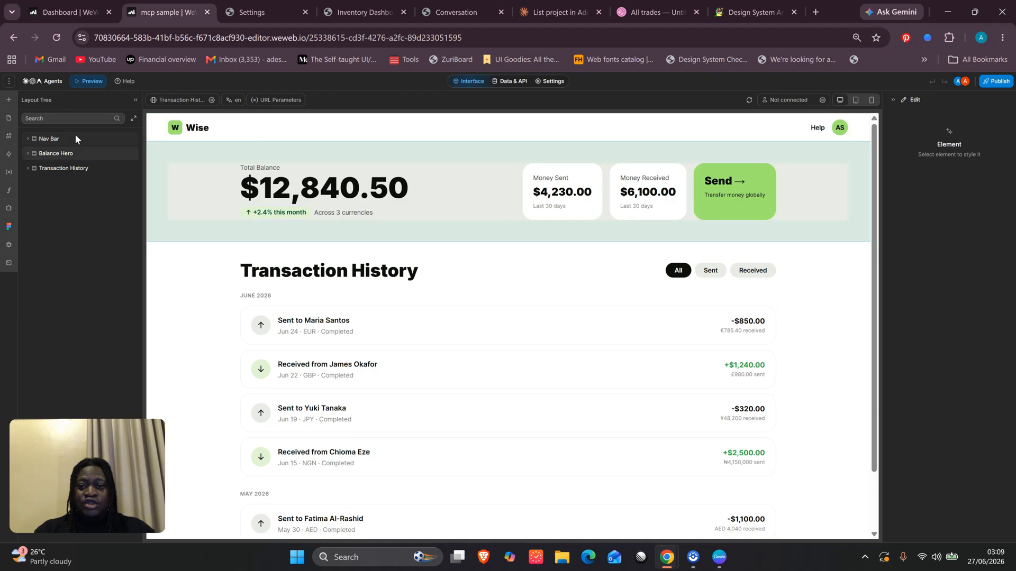
pyautogui.click(4, 119)
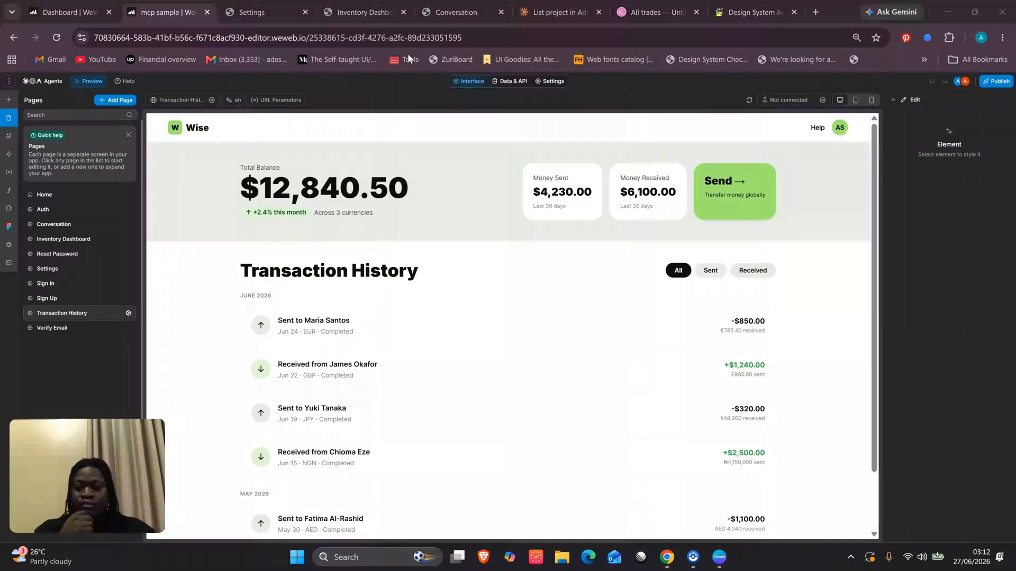
# Back in Claude, allow Get Install WeWeb Backend URL and install the backend through the provided link, hosted in US East (N. Virginia).
pyautogui.click(532, 15)
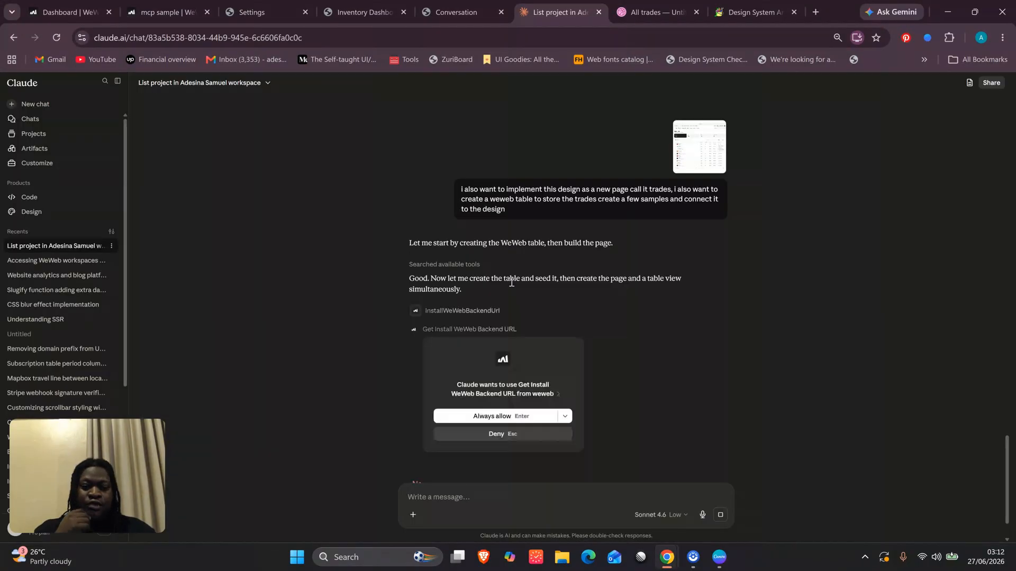
pyautogui.click(489, 393)
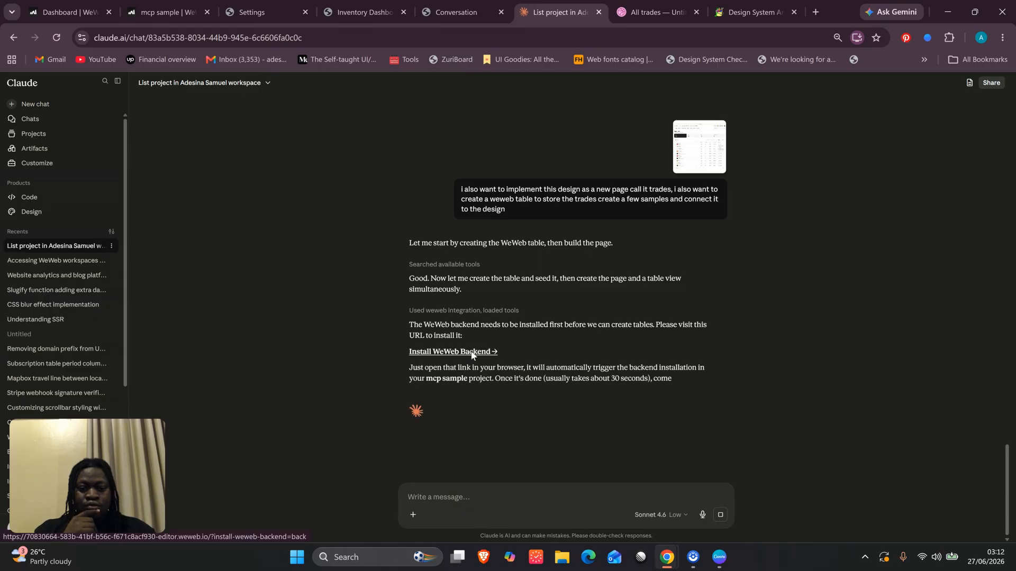
pyautogui.click(472, 353)
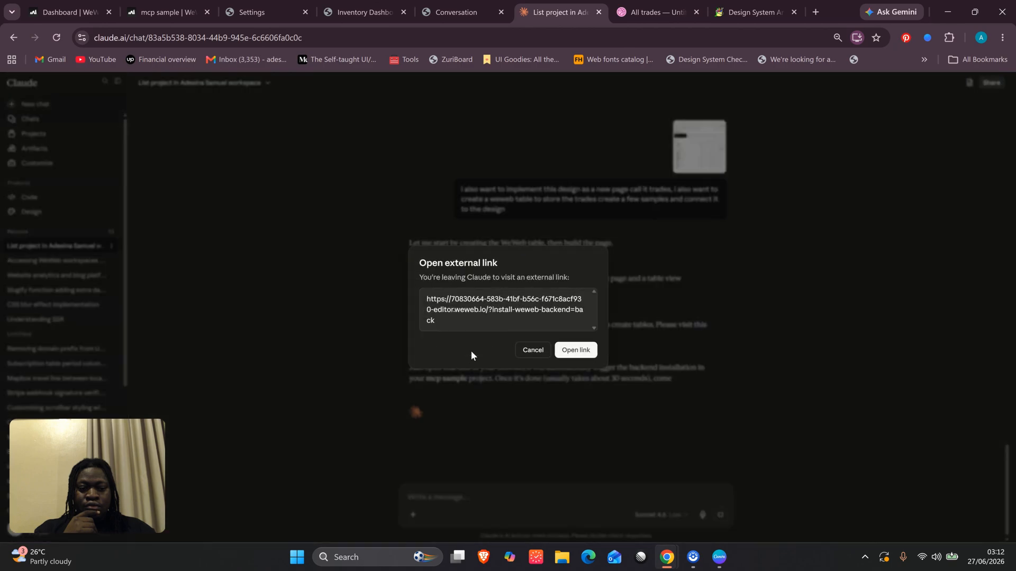
pyautogui.click(576, 350)
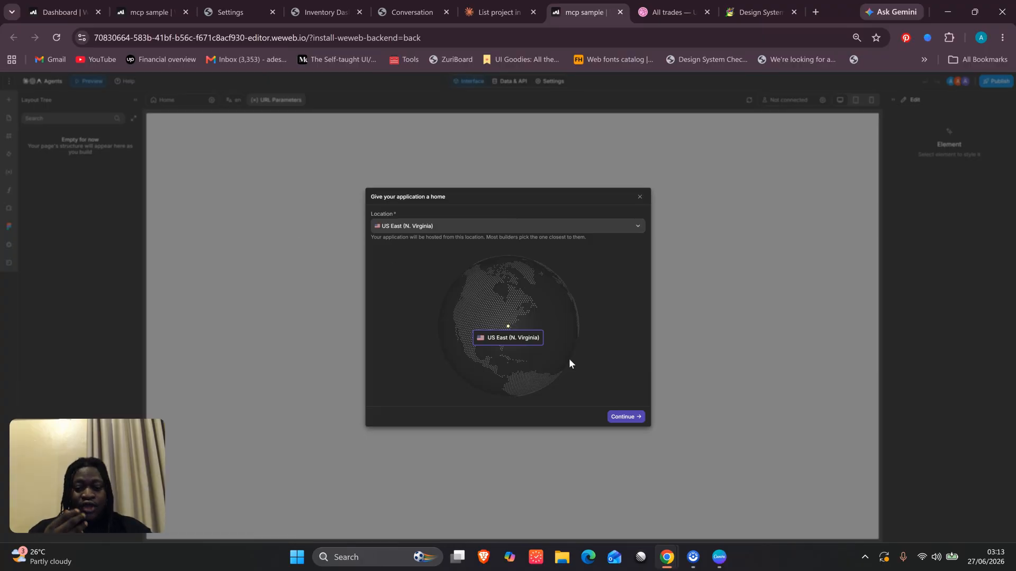
pyautogui.click(626, 418)
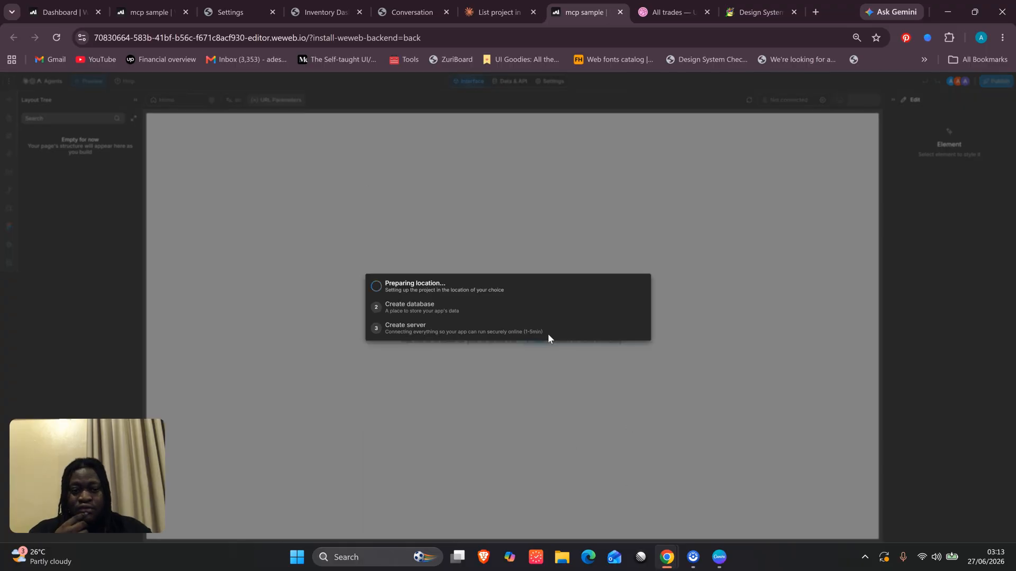
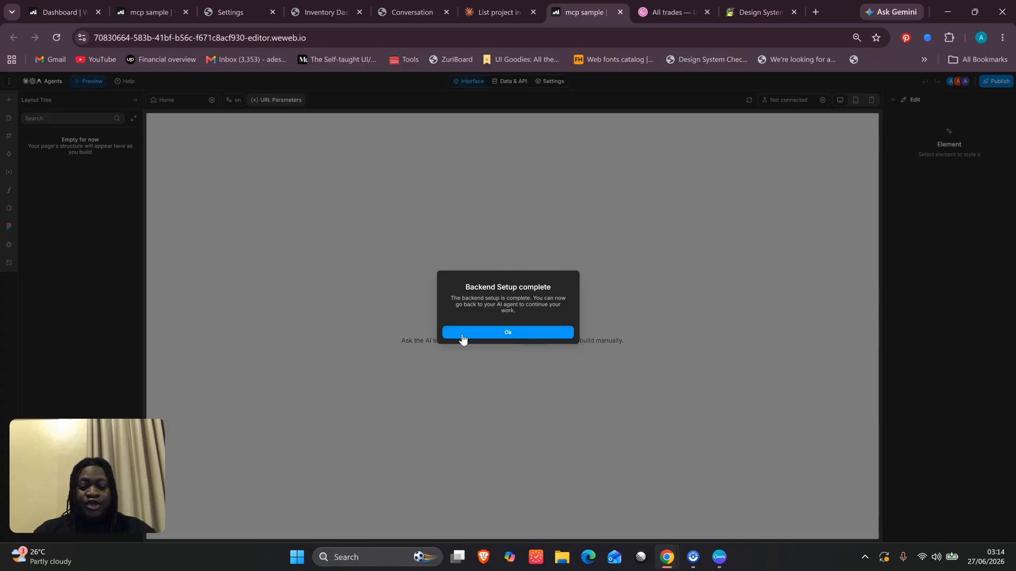
pyautogui.click(463, 334)
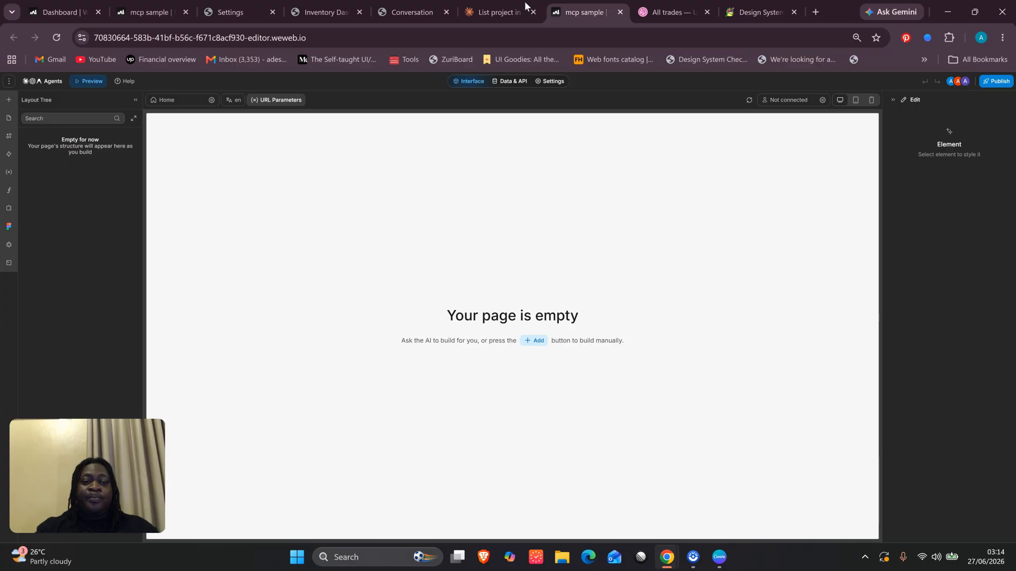
# Return to the Claude chat and send the reply "done" about the backend installation.
pyautogui.click(495, 11)
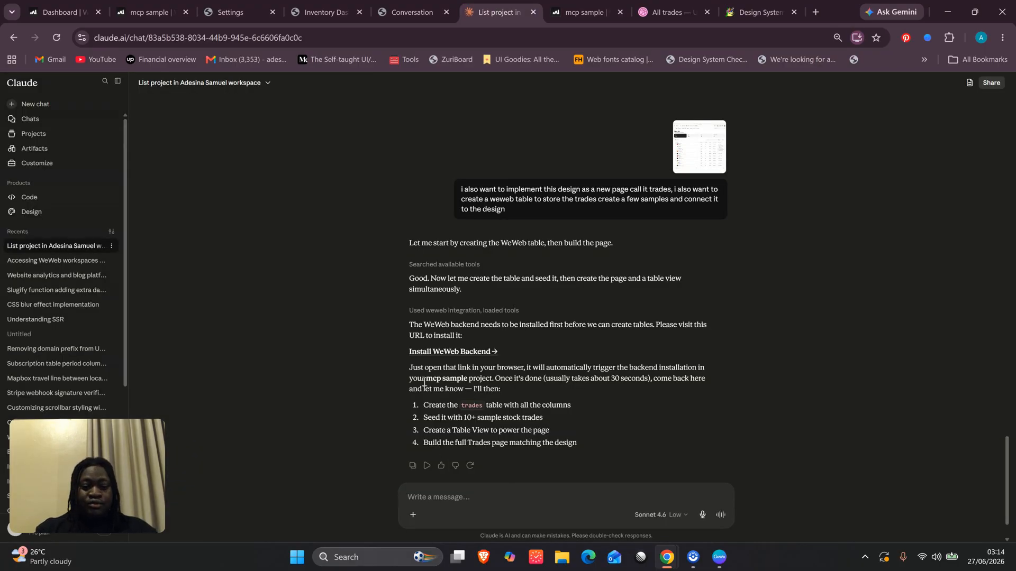
pyautogui.scroll(-1, 426, 378)
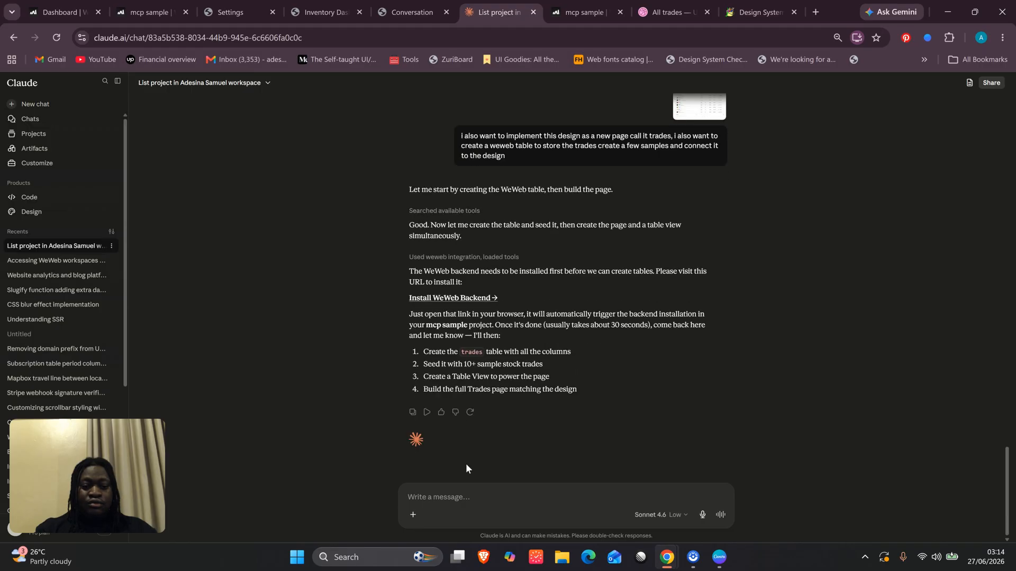
pyautogui.write('done')
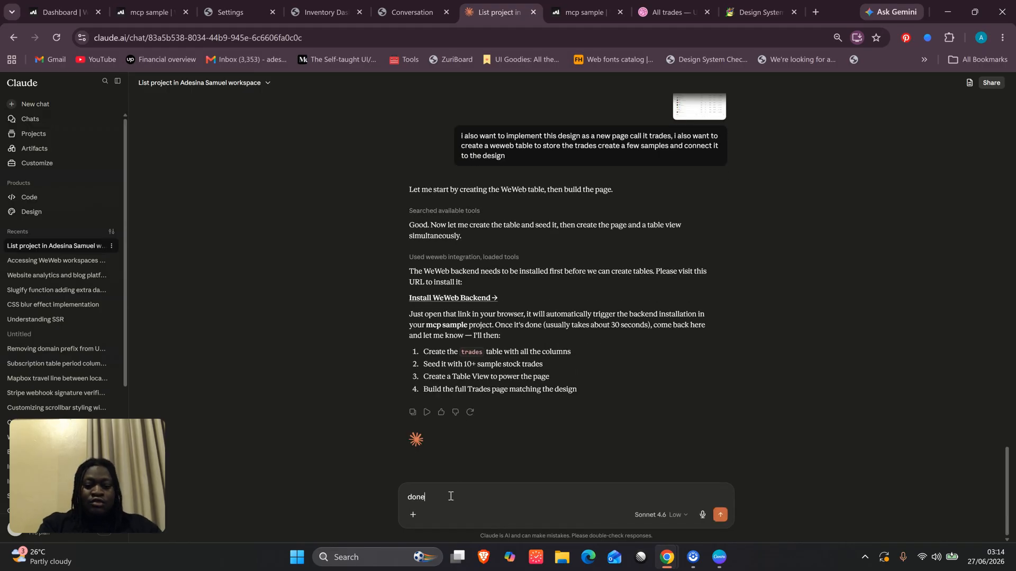
pyautogui.press('Return')
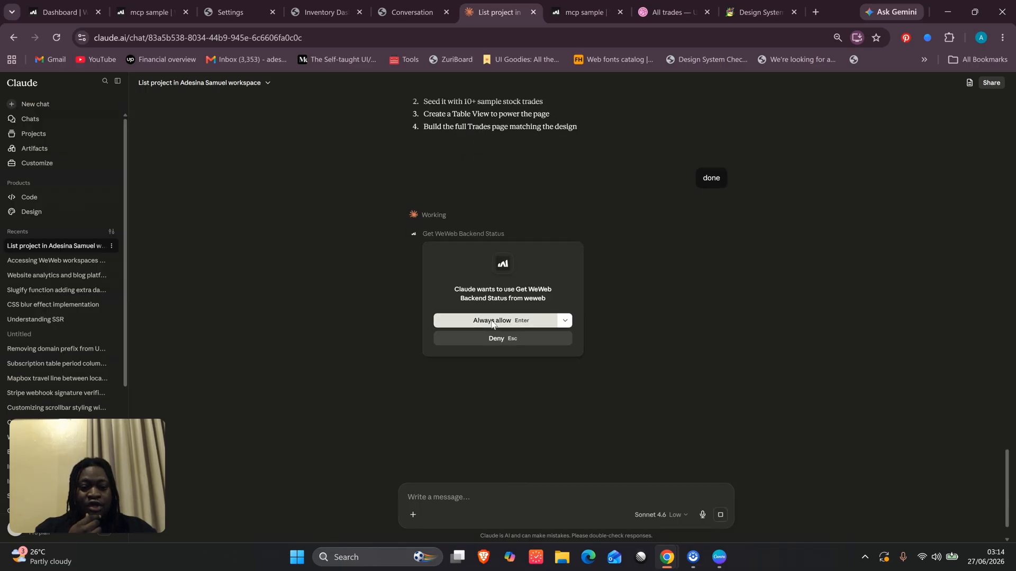
# Always allow Claude to use Get WeWeb Backend Status, Add Row to a WeWeb Table and List All WeWeb Tables.
pyautogui.click(491, 322)
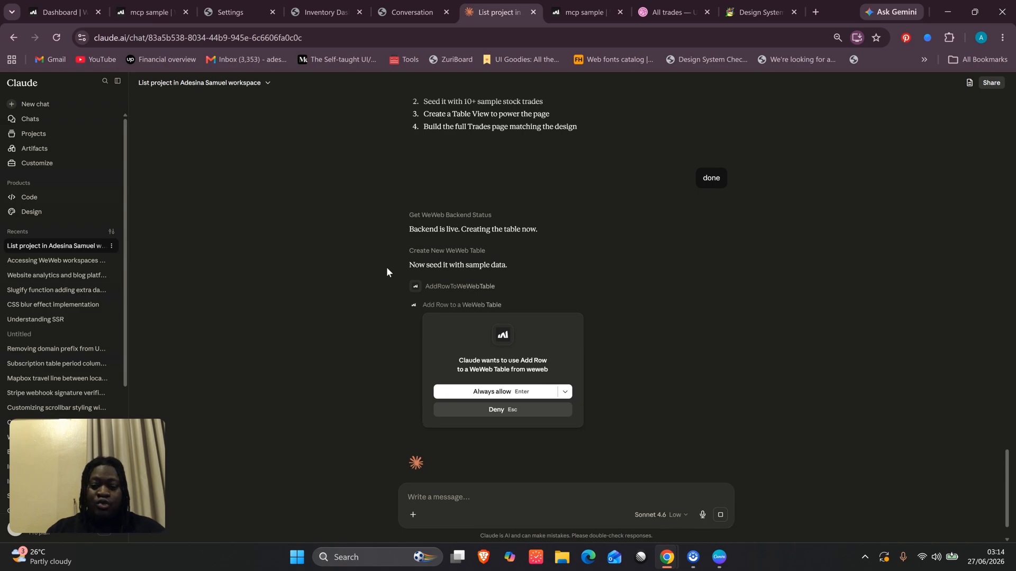
pyautogui.click(535, 392)
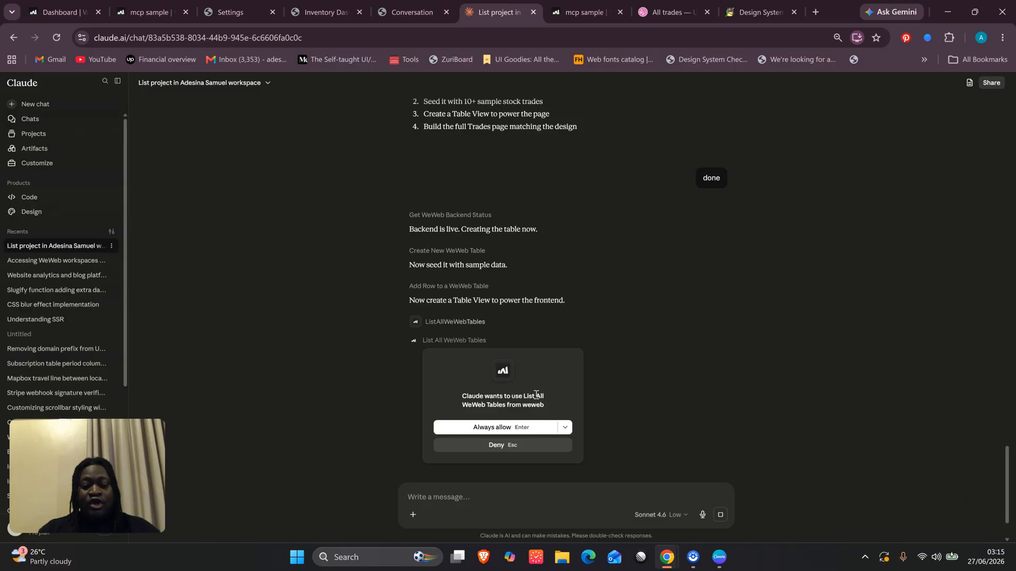
pyautogui.click(516, 427)
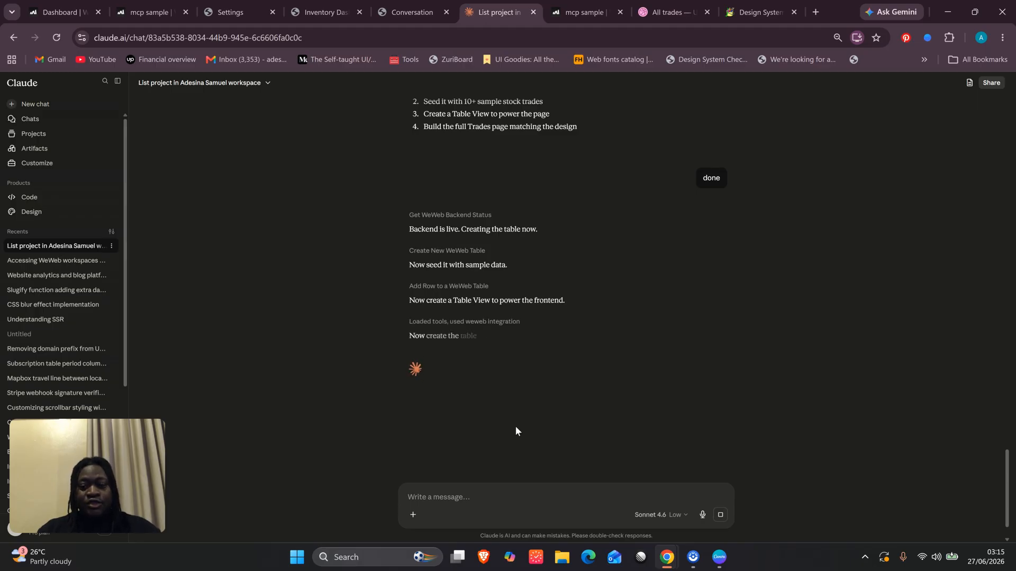
# Always allow Claude to use Create New Table View, Update Table View, List Table Views and Create New Table View Integration.
pyautogui.scroll(-2, 515, 427)
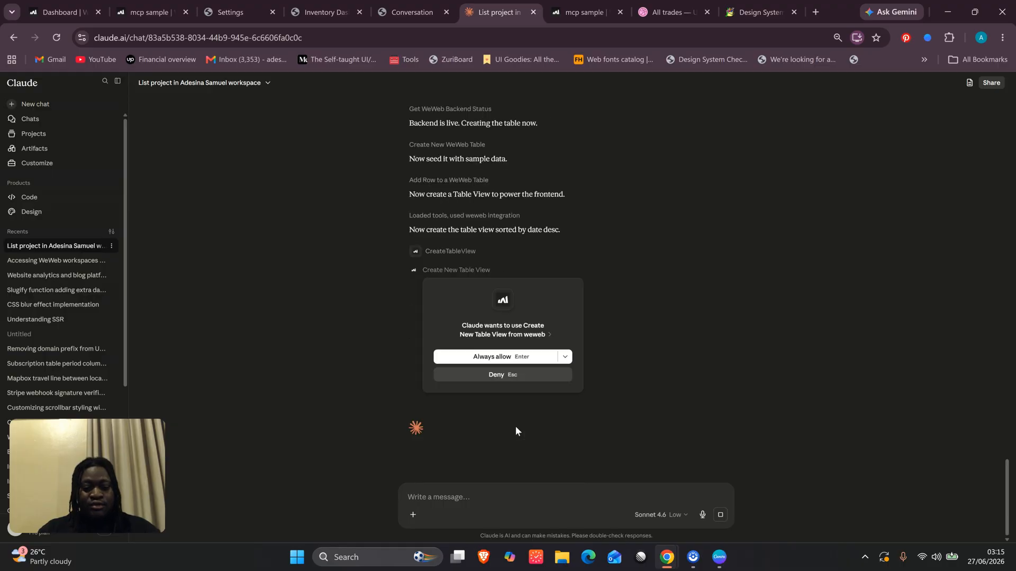
pyautogui.click(512, 358)
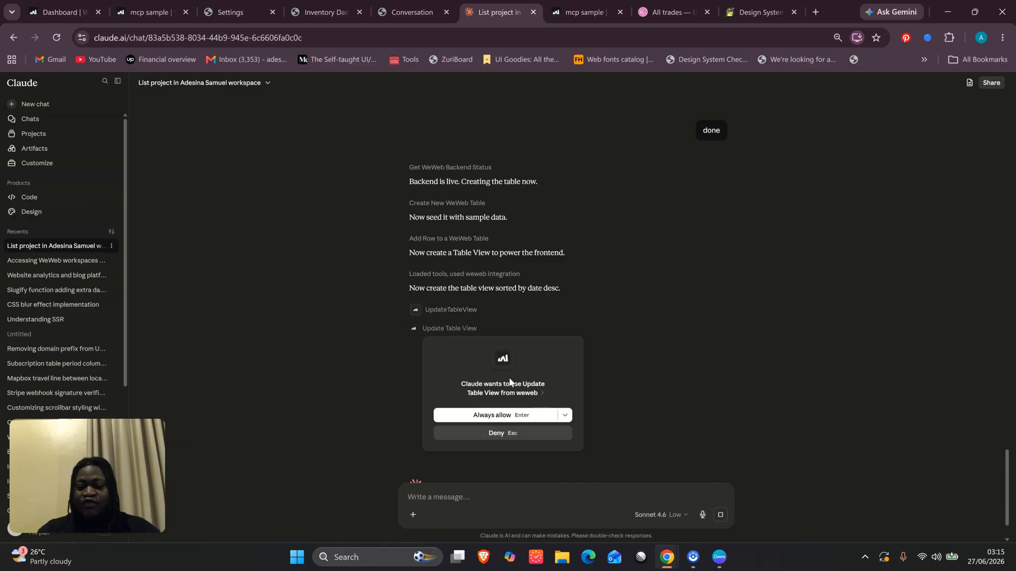
pyautogui.click(502, 417)
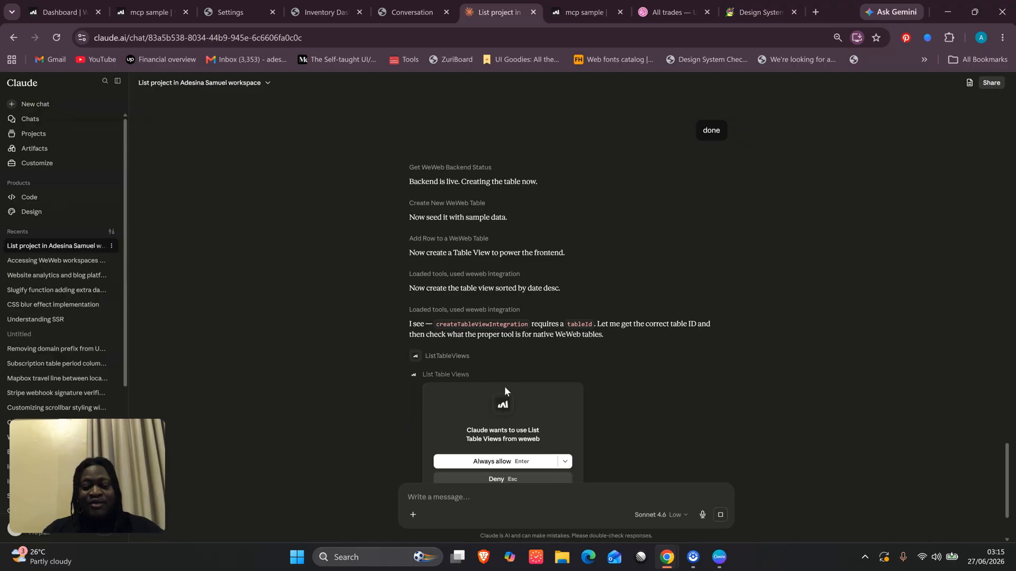
pyautogui.click(506, 358)
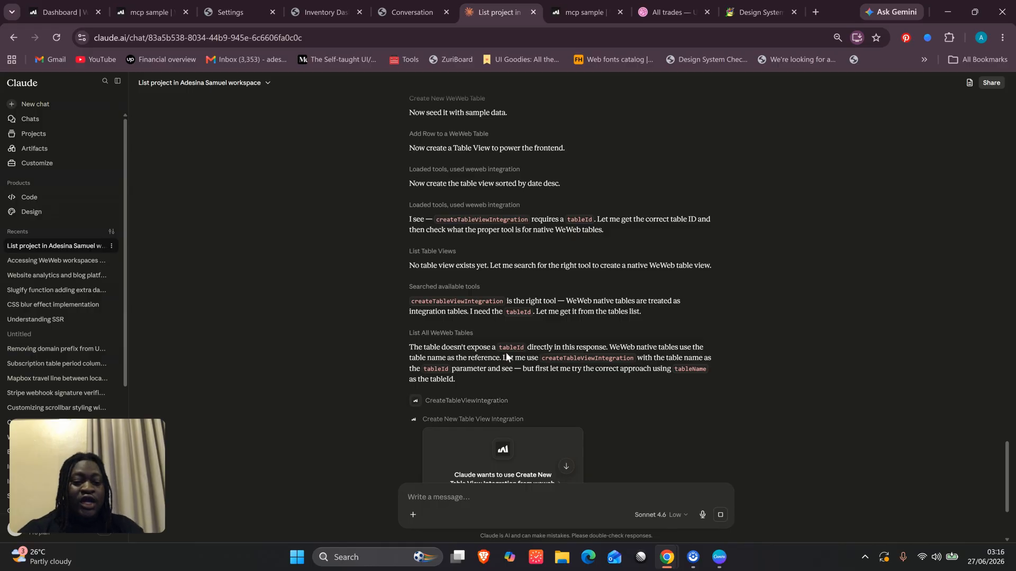
pyautogui.scroll(-3, 506, 351)
pyautogui.click(507, 357)
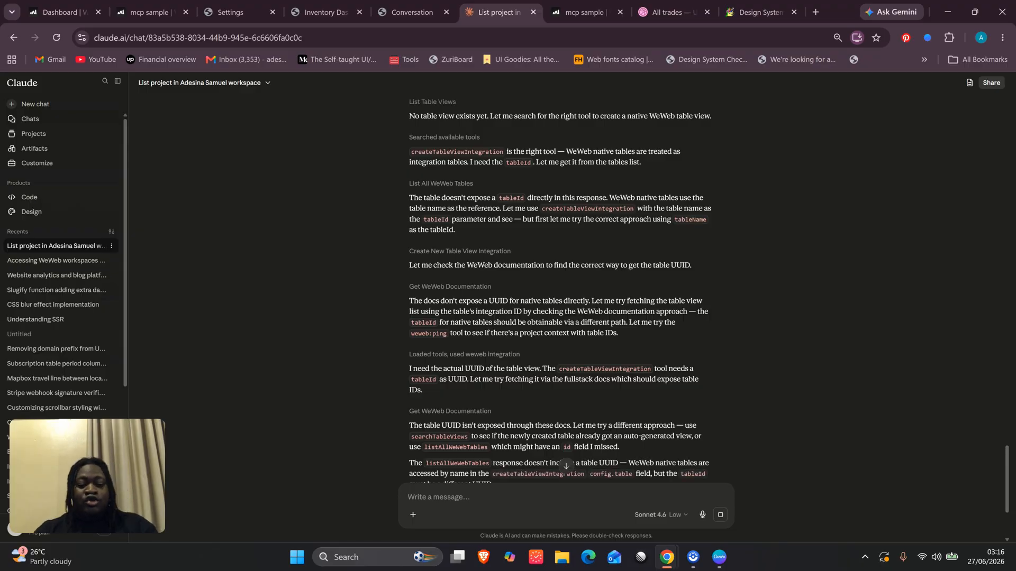
# Follow Claude's progress on the table view, start a message with "i", and always allow the Reuse Section tool.
pyautogui.scroll(-4, 427, 354)
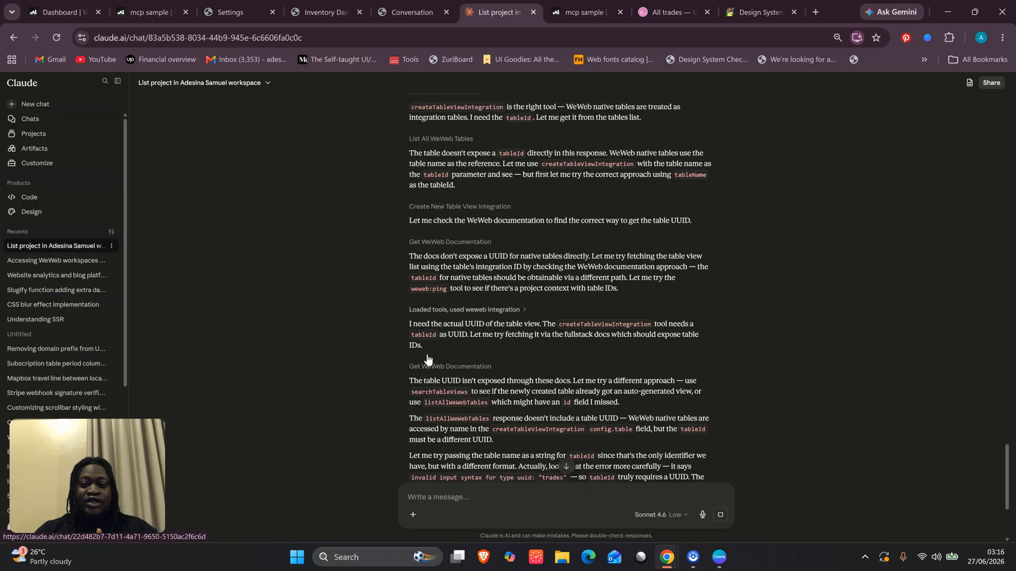
pyautogui.scroll(-1, 427, 354)
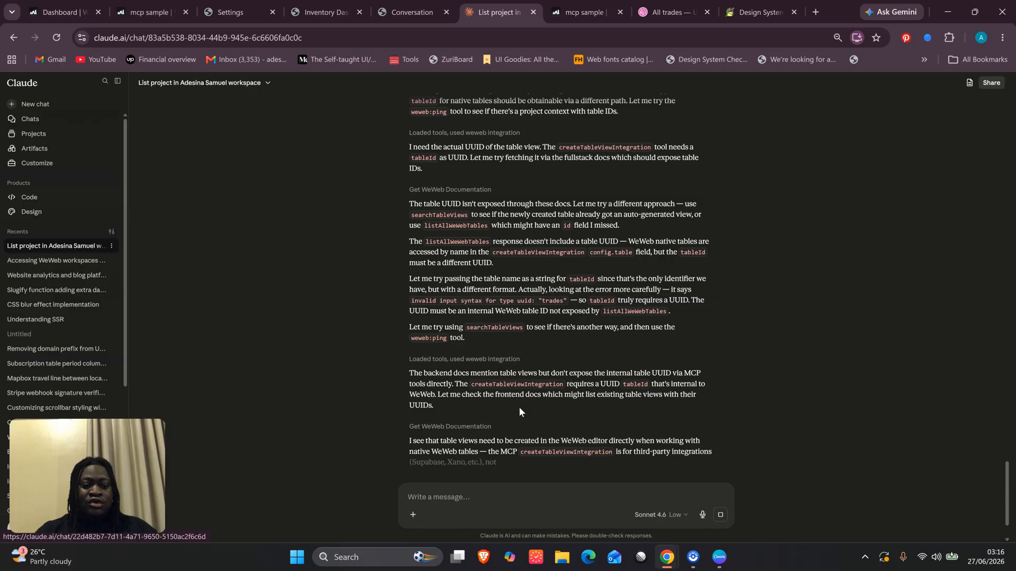
pyautogui.scroll(-1, 519, 407)
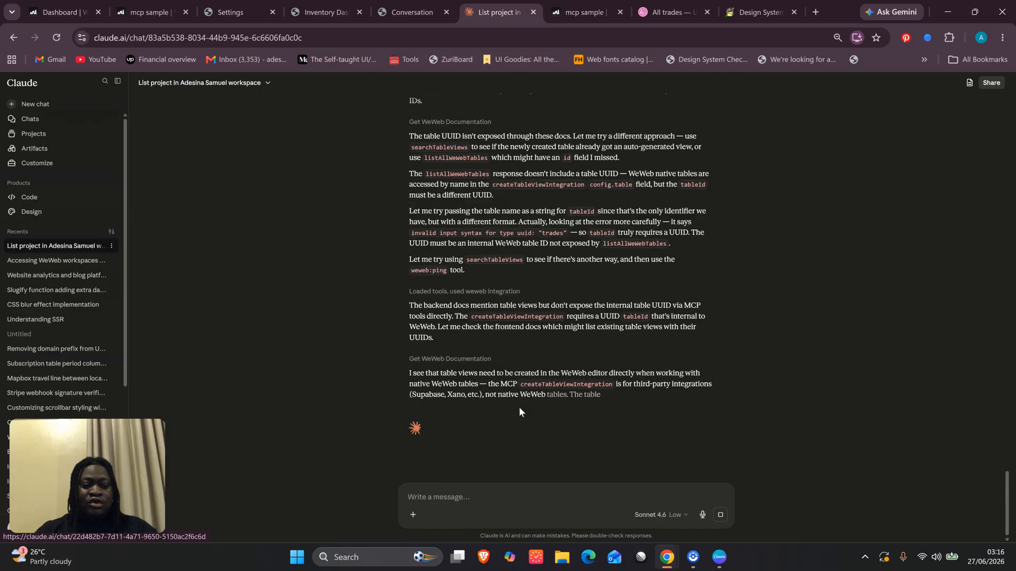
pyautogui.click(446, 496)
pyautogui.write('I')
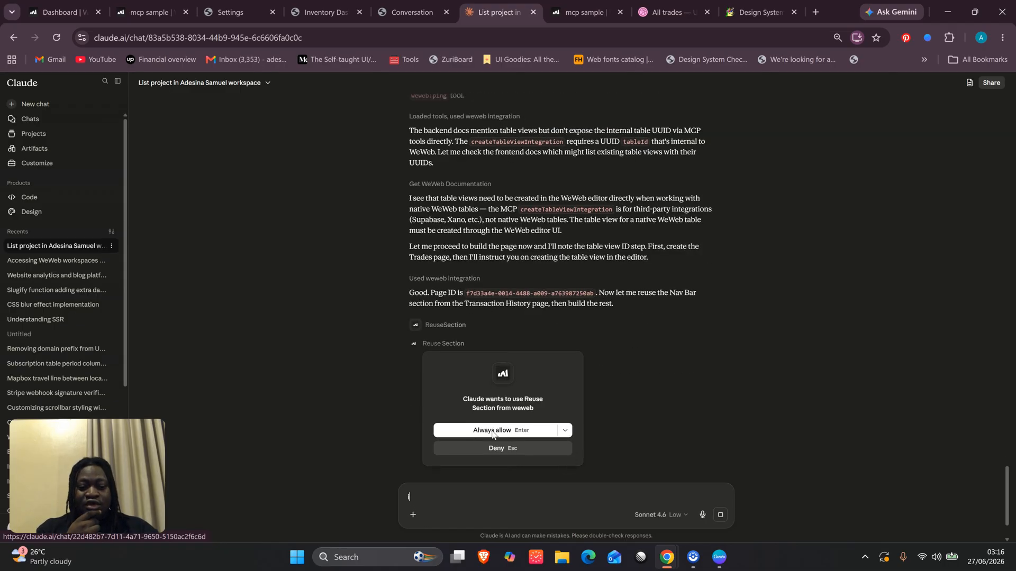
pyautogui.click(506, 431)
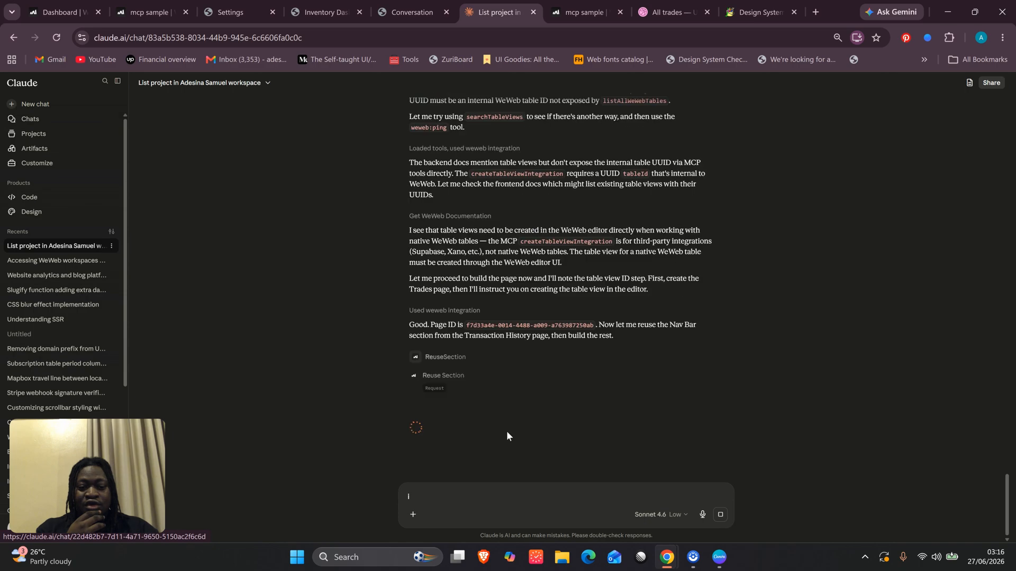
pyautogui.scroll(10, 488, 301)
pyautogui.scroll(5, 489, 305)
pyautogui.scroll(-15, 489, 302)
pyautogui.scroll(-10, 488, 301)
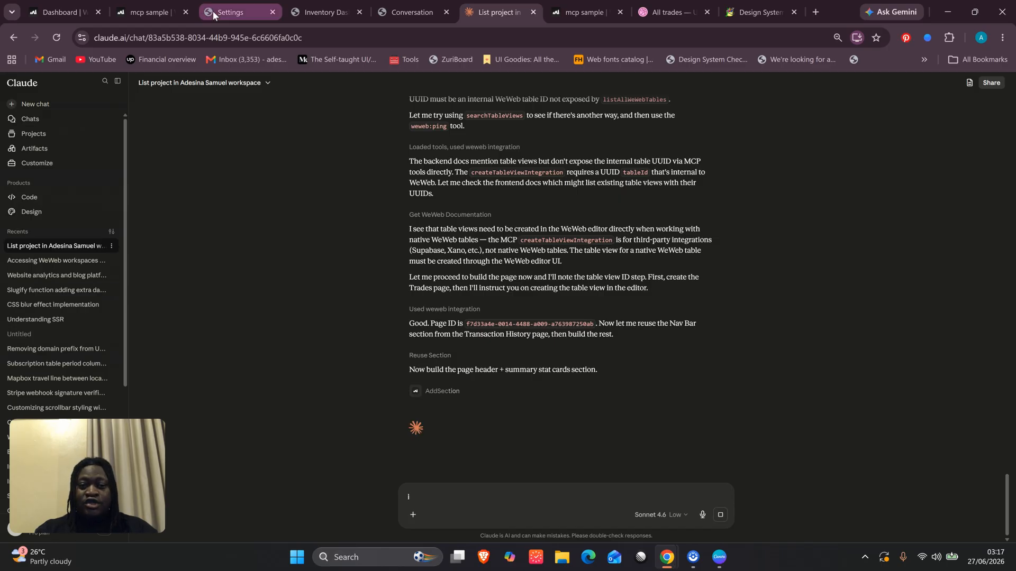
# Switch to the WeWeb editor, reload it, and open the new Trades page from the project's pages.
pyautogui.click(154, 11)
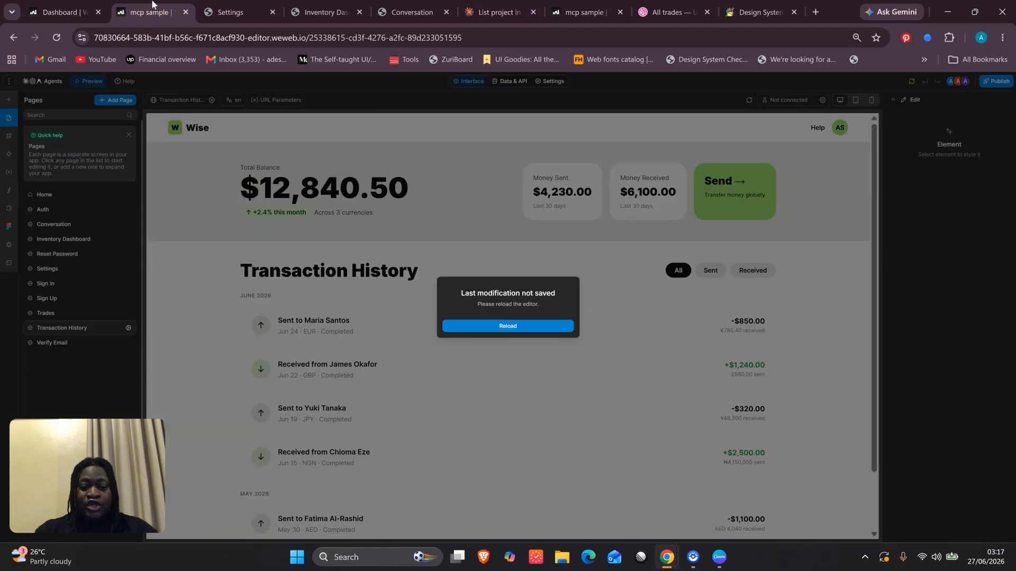
pyautogui.click(509, 326)
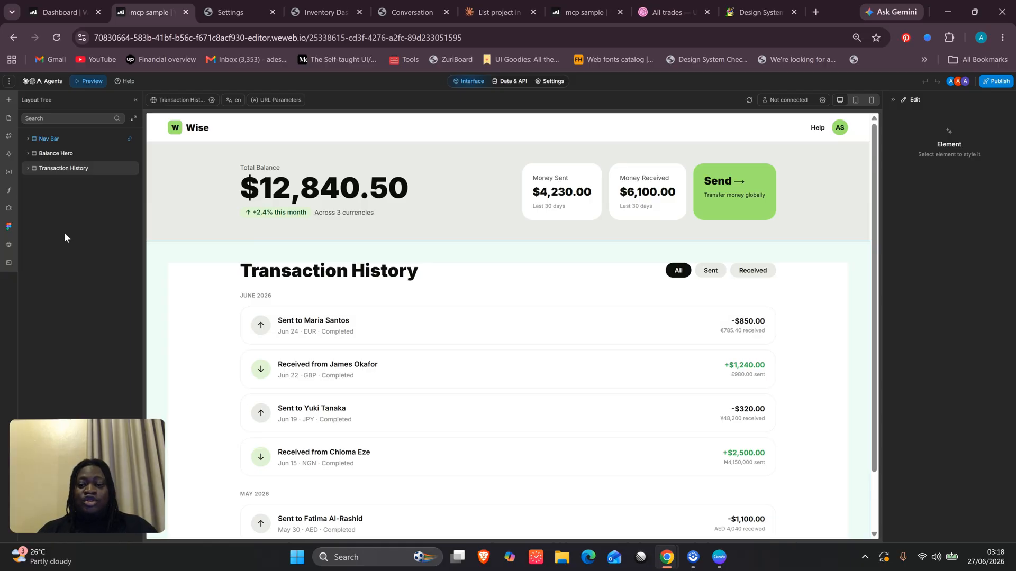
pyautogui.click(8, 192)
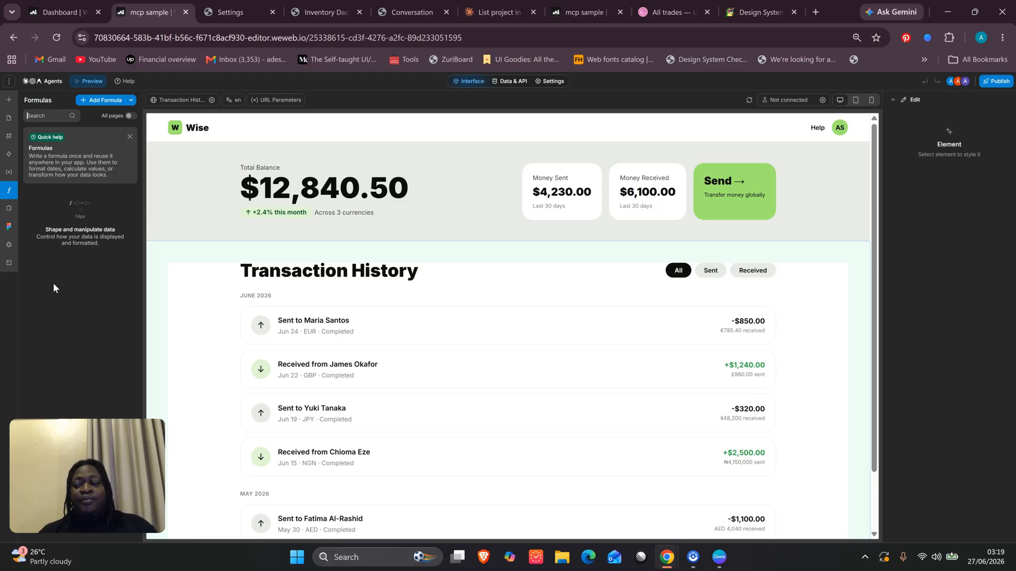
pyautogui.click(10, 120)
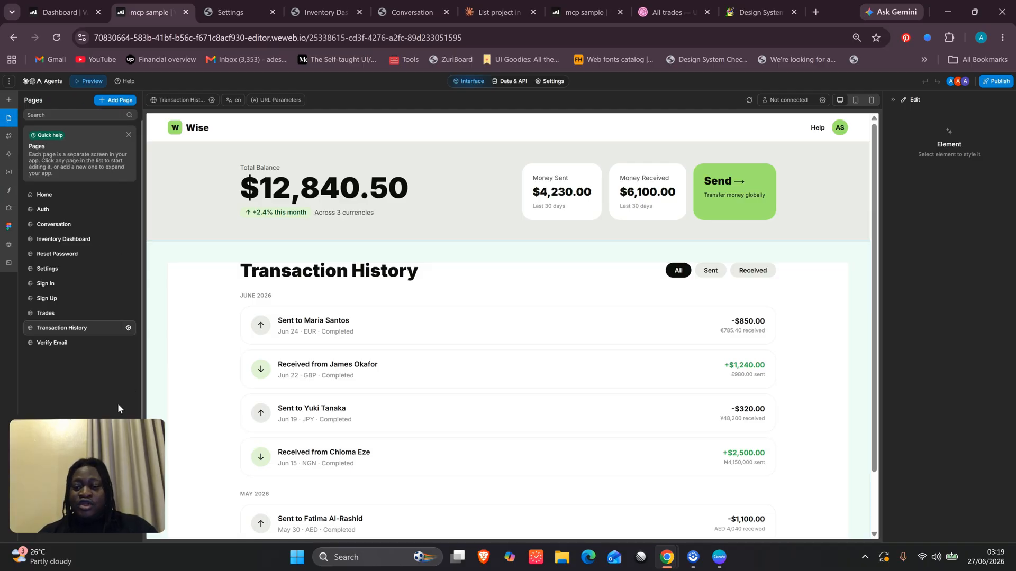
pyautogui.click(72, 314)
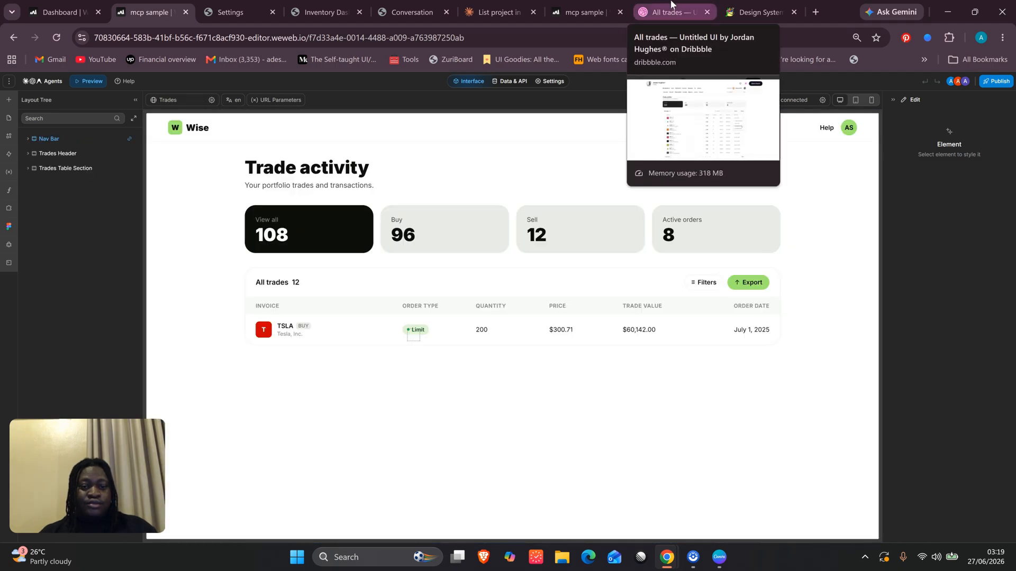
# Compare the Trades page with the All trades design on Dribbble and close the duplicate mcp sample editor tab showing the empty Home page.
pyautogui.click(671, 4)
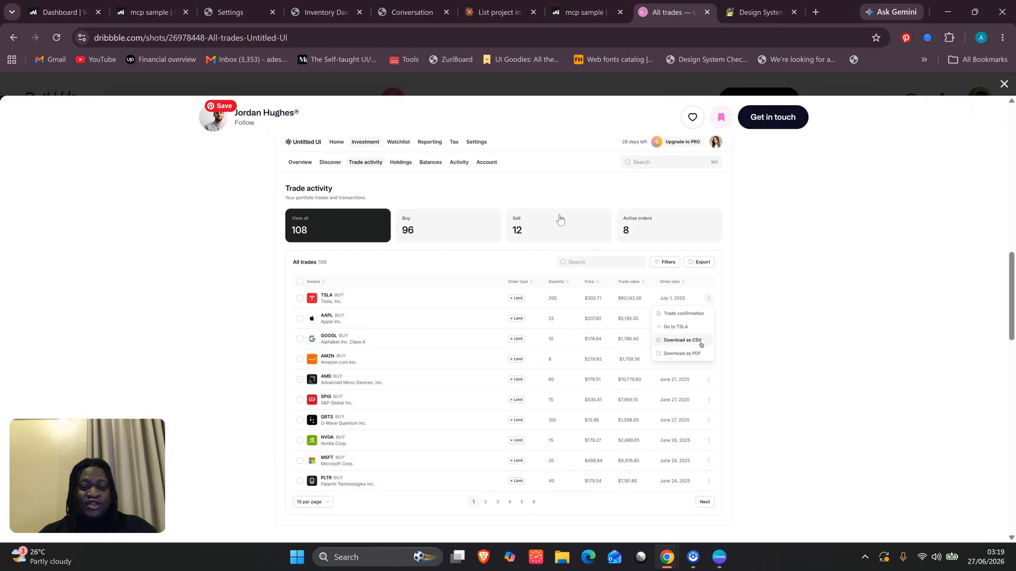
pyautogui.click(362, 226)
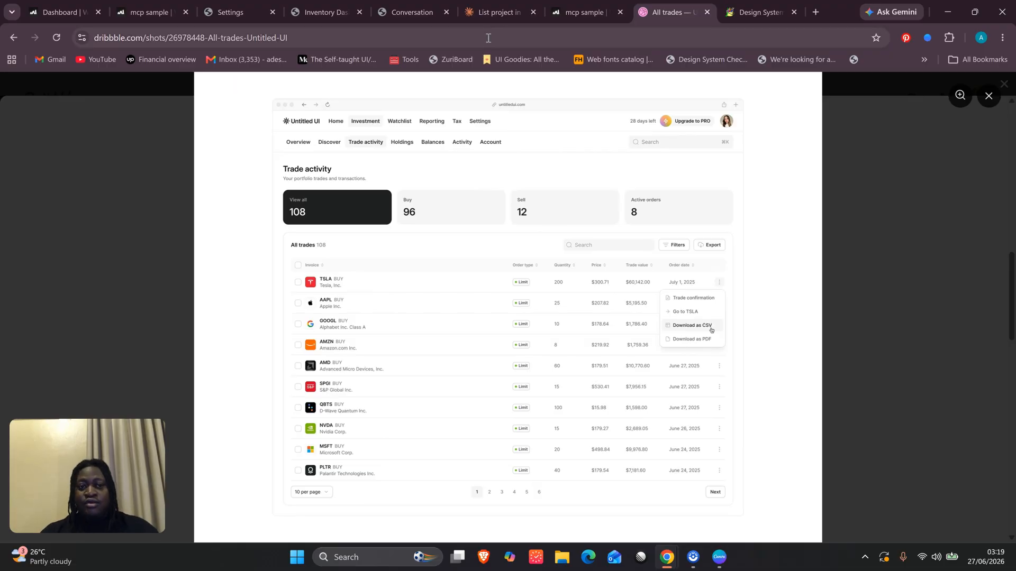
pyautogui.click(564, 3)
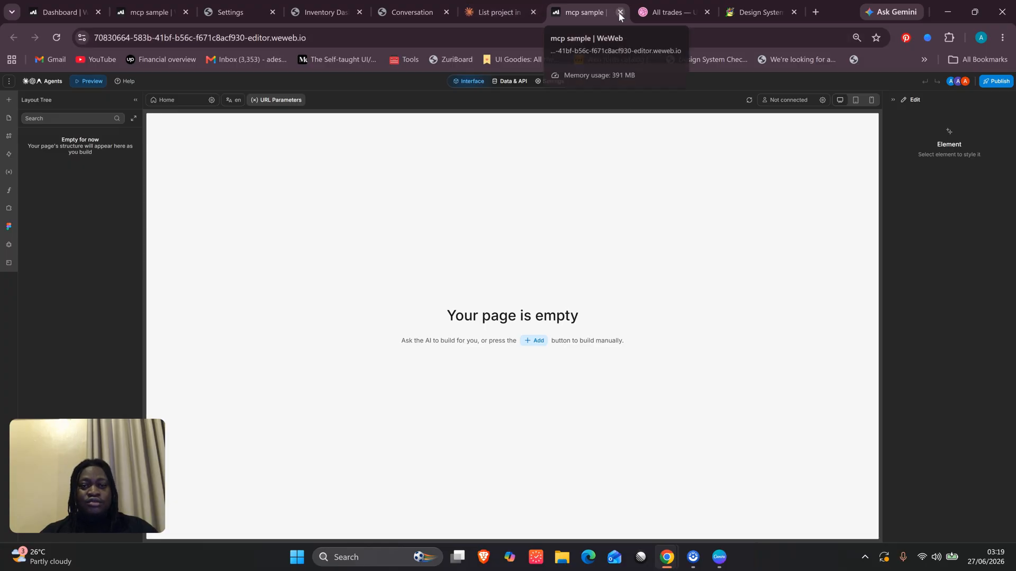
pyautogui.hotkey('ctrl', 'w')
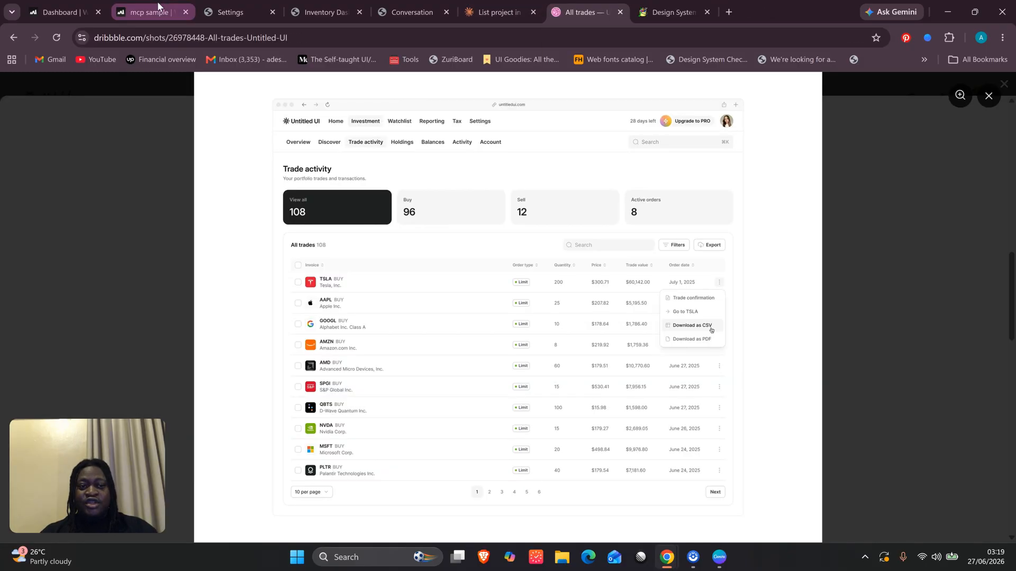
pyautogui.click(158, 4)
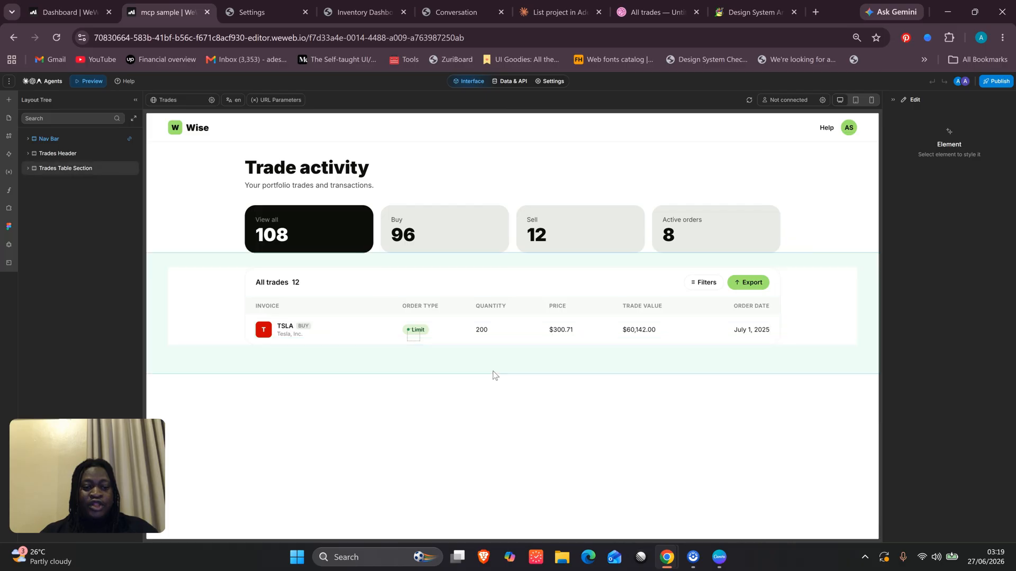
# Switch to Claude, always allow the Search Table Views tool, and return to the WeWeb editor.
pyautogui.click(563, 5)
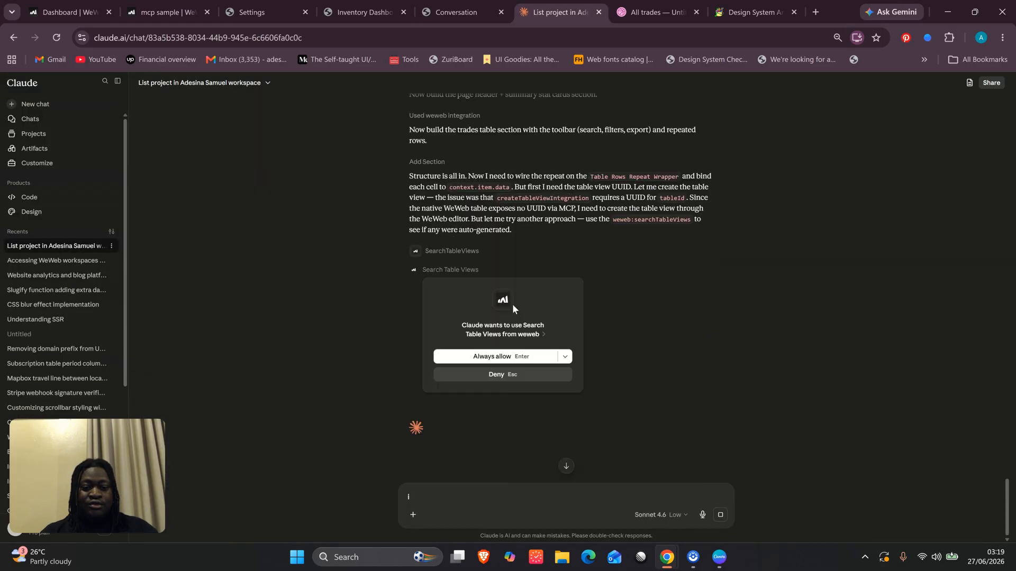
pyautogui.click(497, 361)
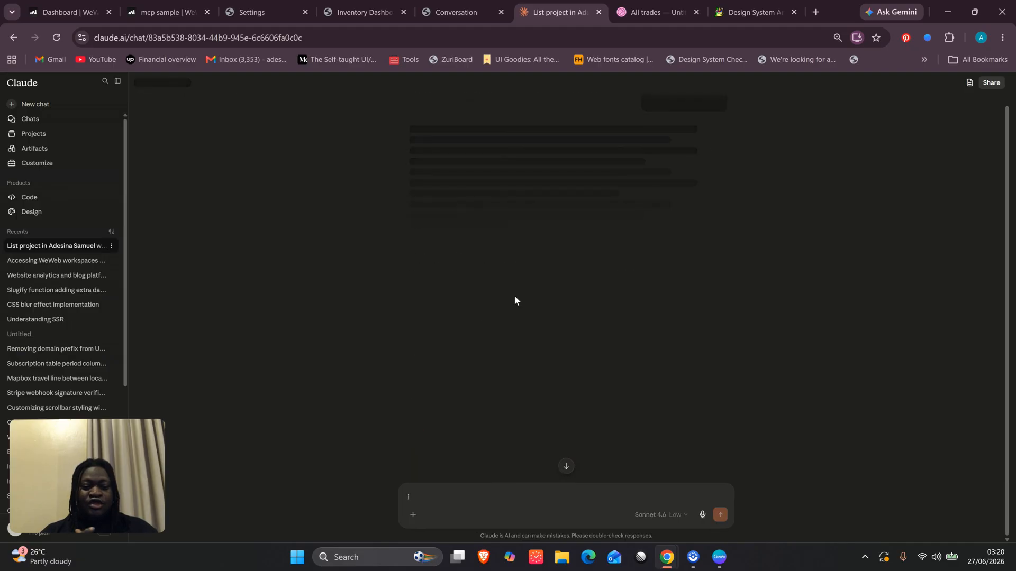
pyautogui.click(131, 5)
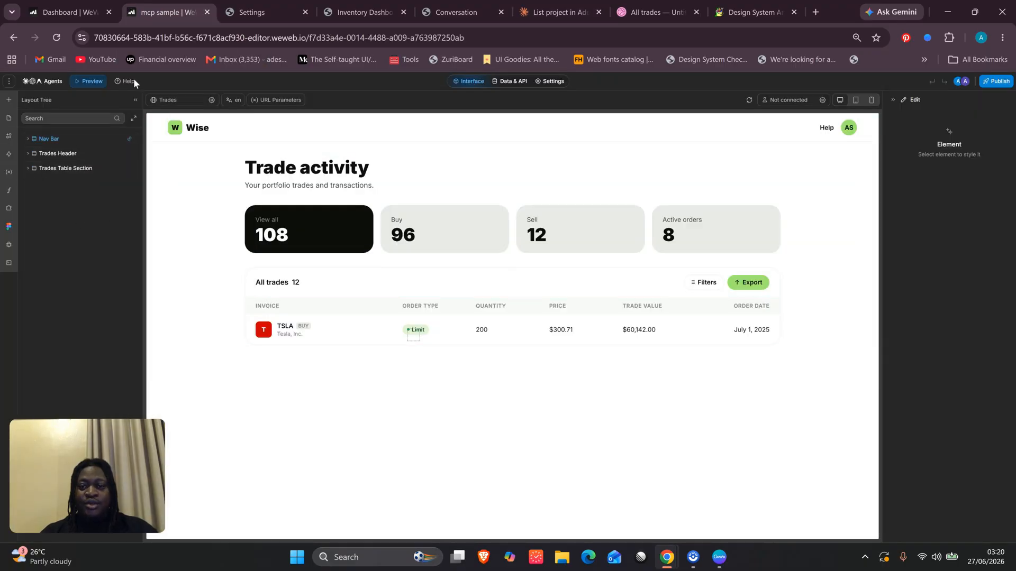
# Open the trades table's data, check Claude's manual table view instructions, and add a new view to the table.
pyautogui.click(513, 81)
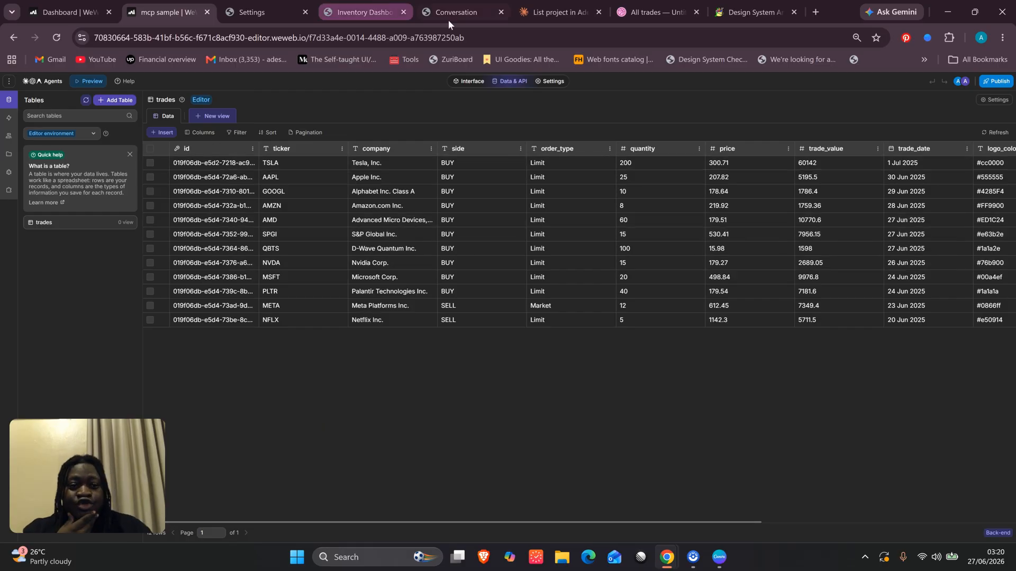
pyautogui.click(554, 2)
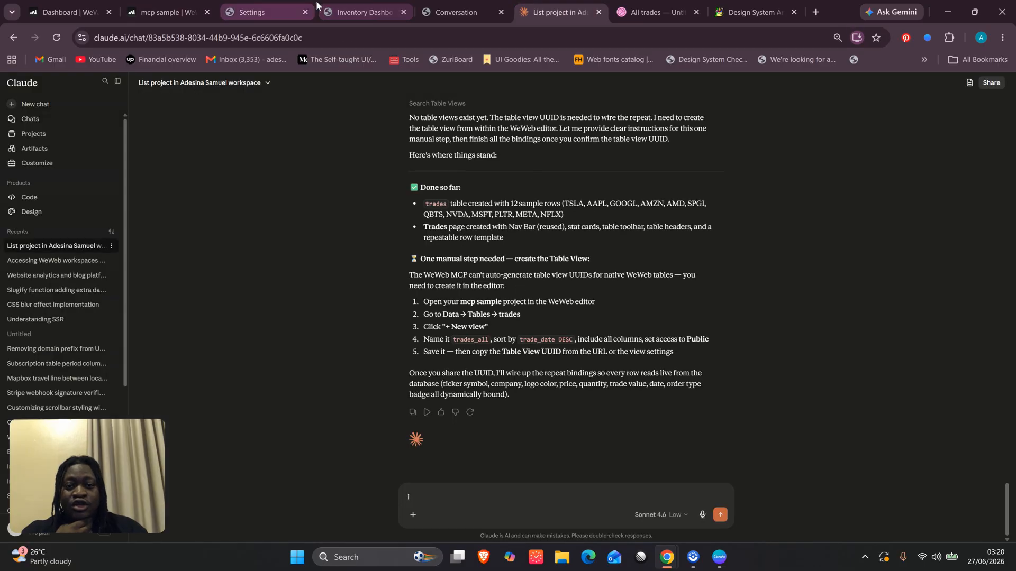
pyautogui.click(188, 3)
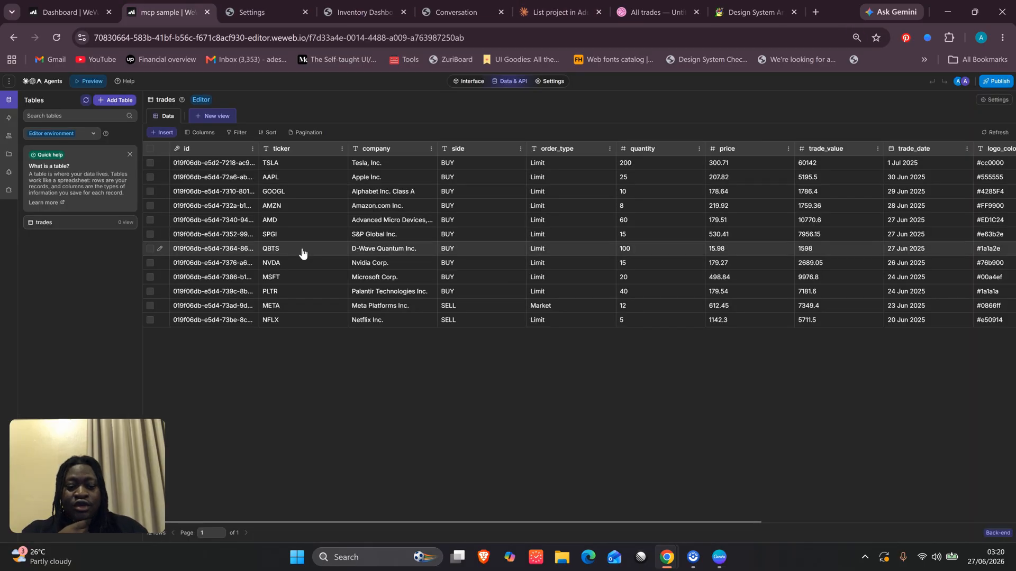
pyautogui.click(214, 116)
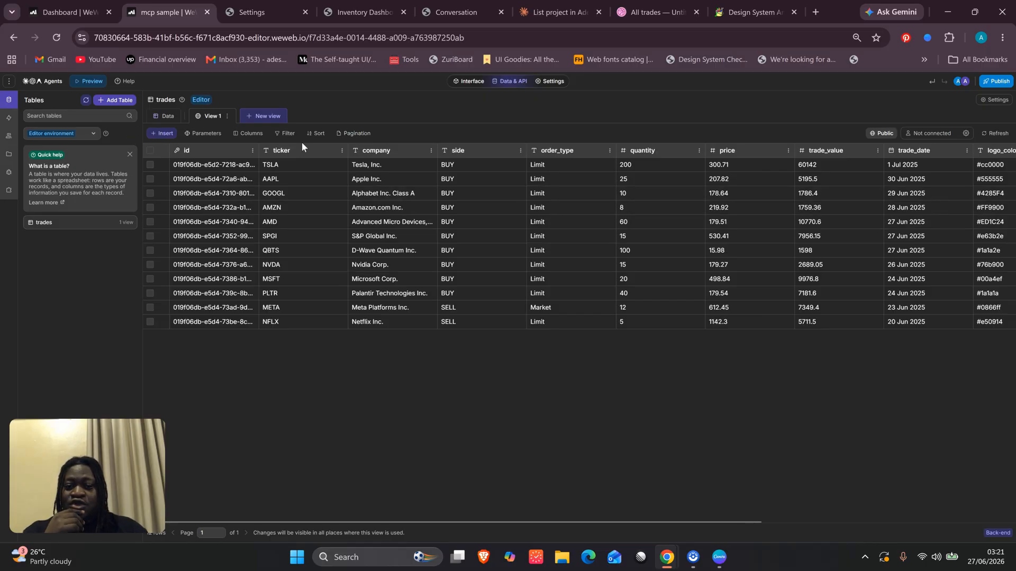
pyautogui.rightClick(273, 120)
pyautogui.click(261, 115)
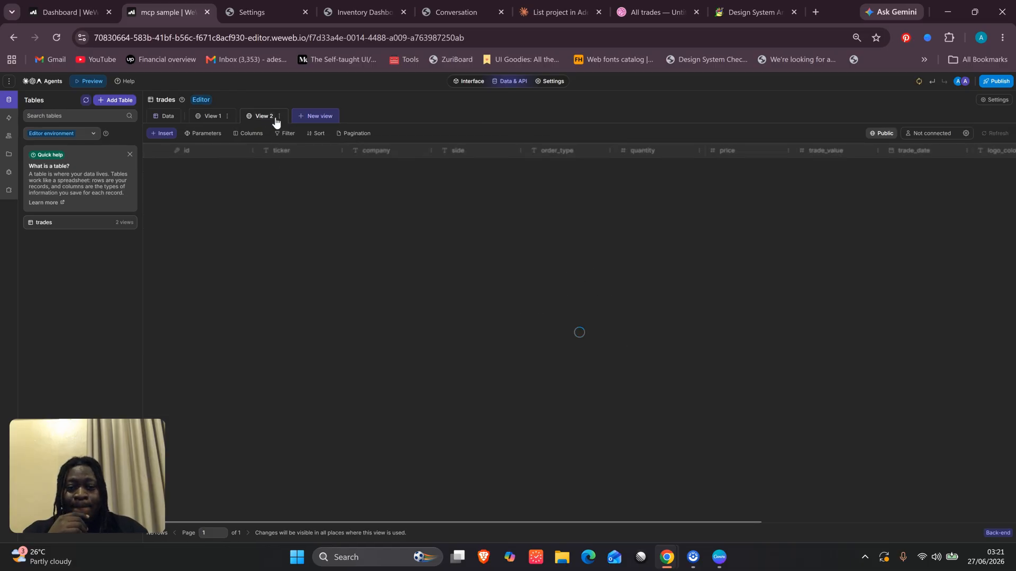
pyautogui.click(278, 117)
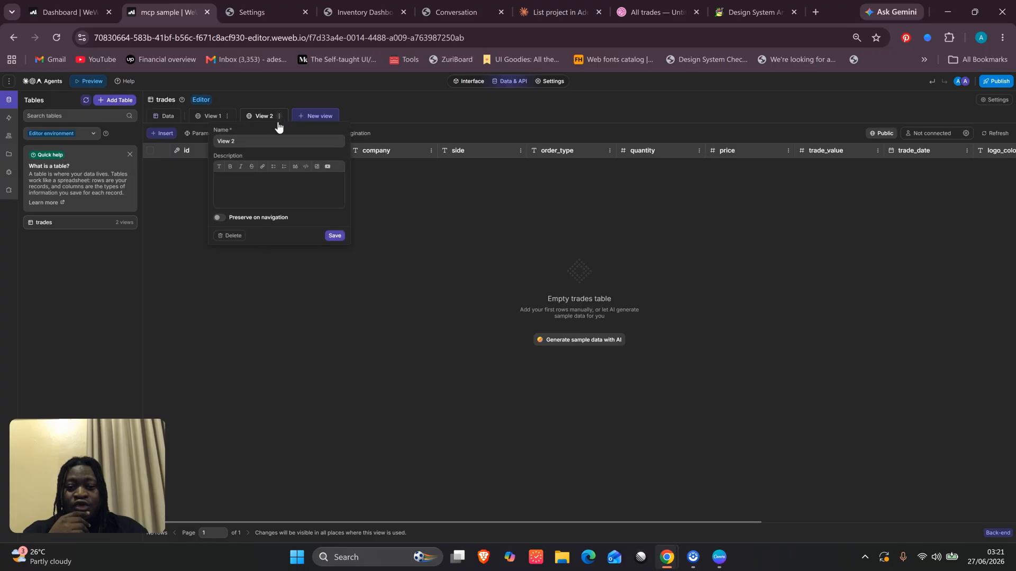
pyautogui.click(238, 241)
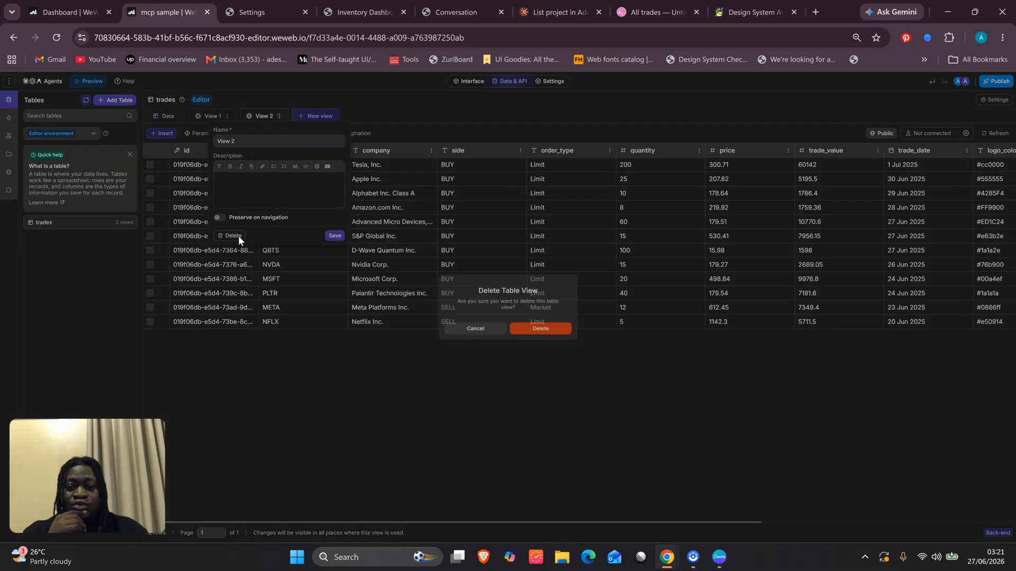
pyautogui.click(541, 330)
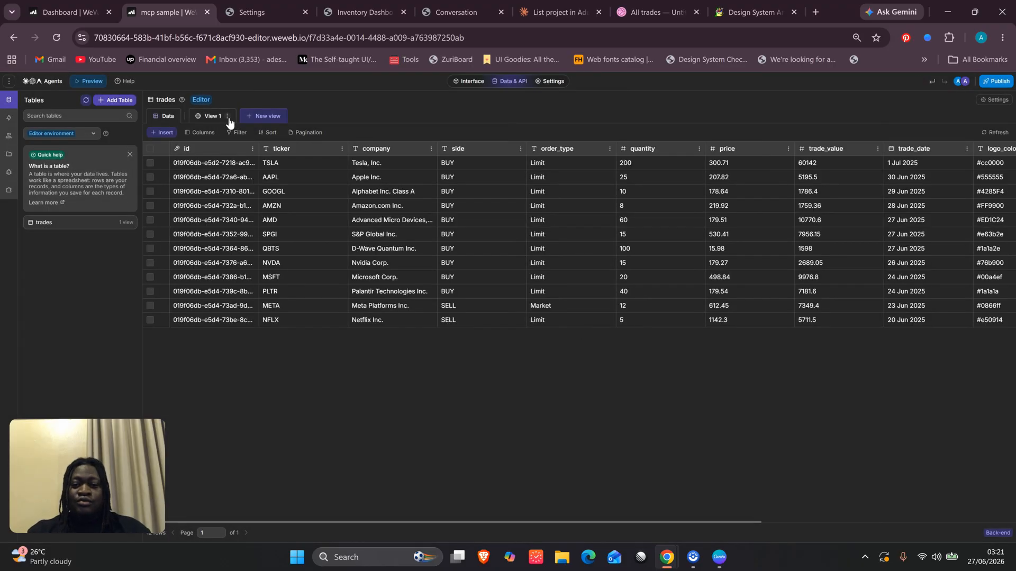
# Rename the trades table's view as "my test stocks" and return to the Trades page design.
pyautogui.click(227, 117)
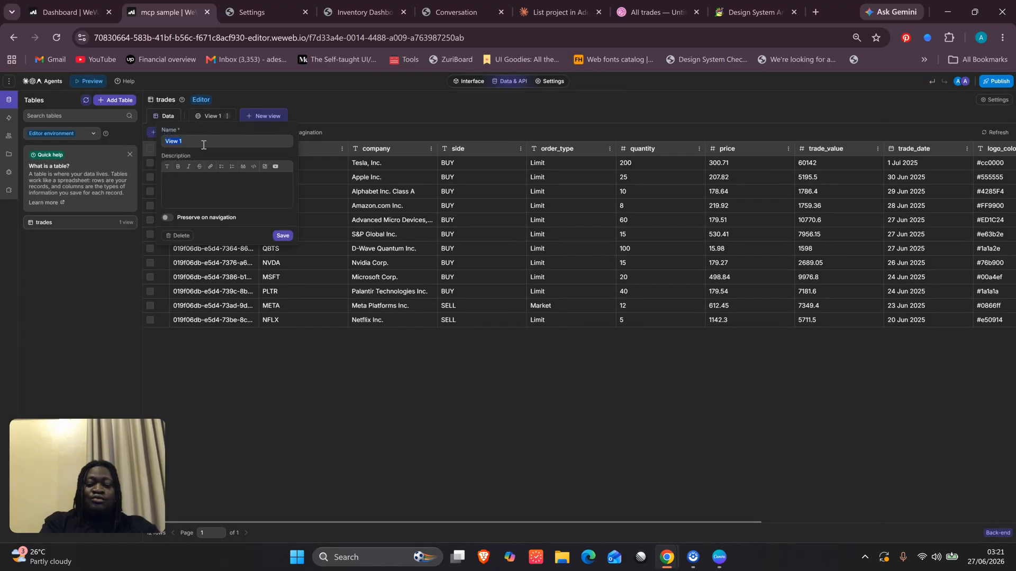
pyautogui.write('m')
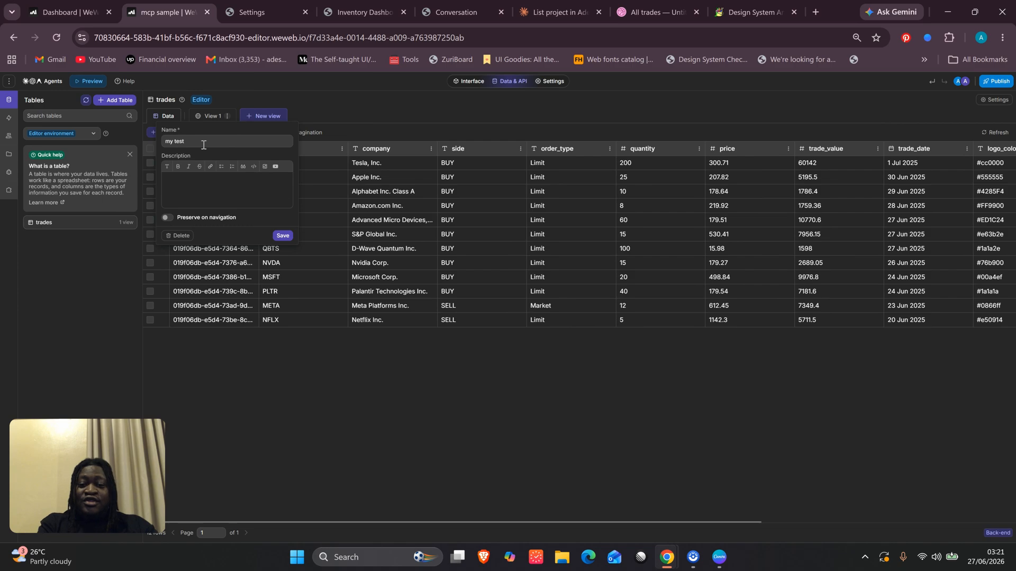
pyautogui.write('y test stocks')
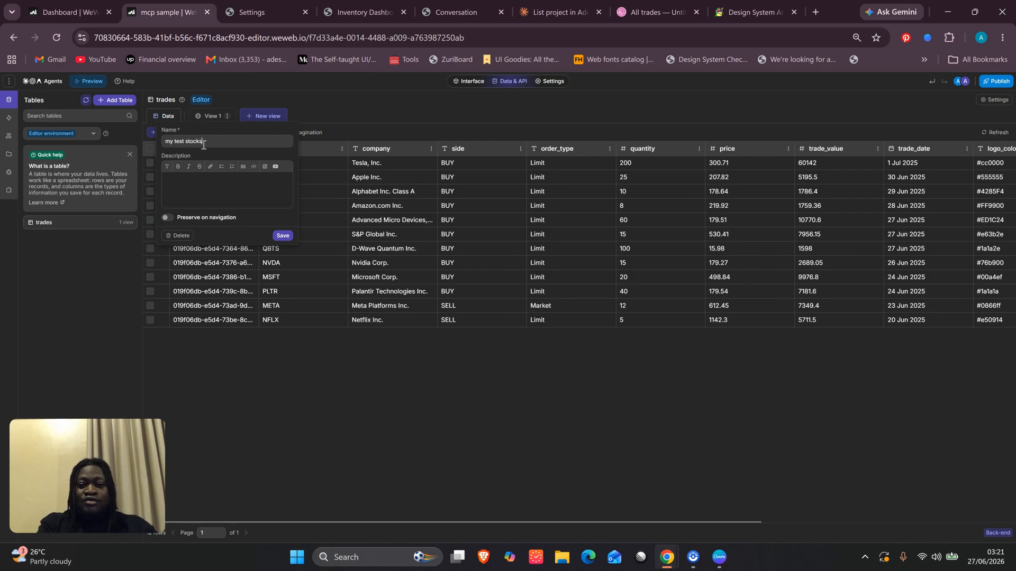
pyautogui.press('Return')
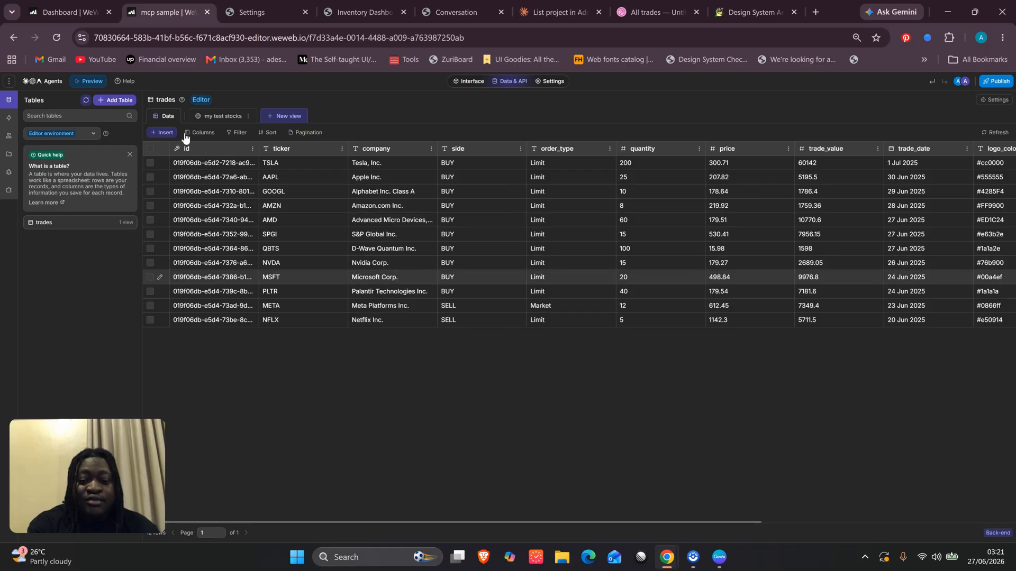
pyautogui.click(466, 89)
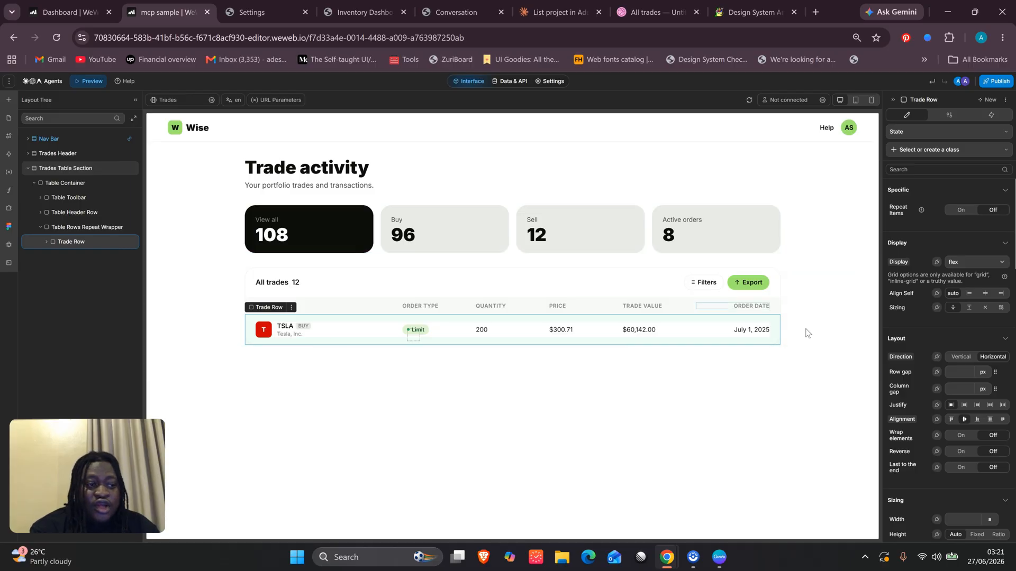
# Try repeating items on the Trade Row element.
pyautogui.click(957, 211)
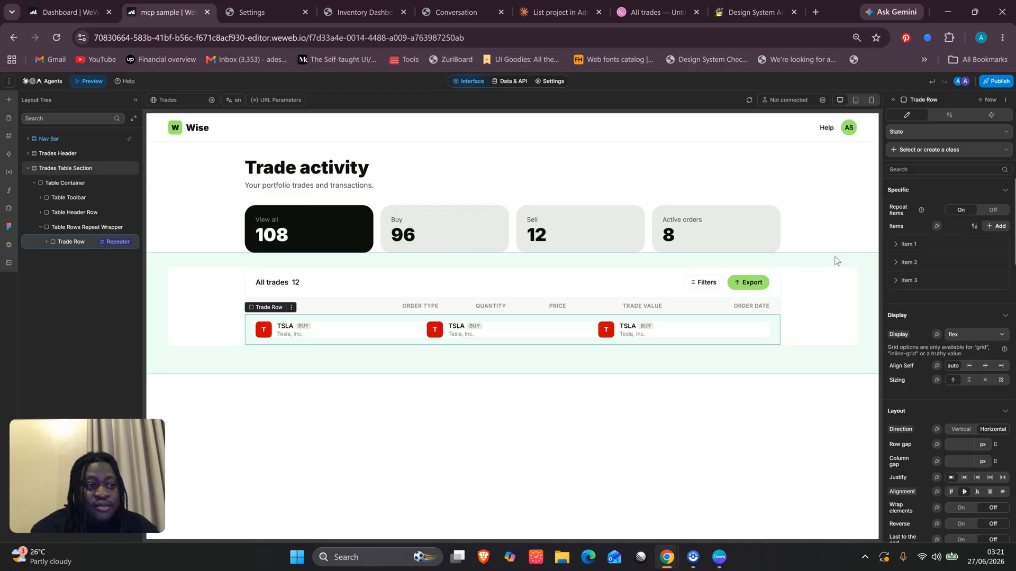
pyautogui.click(987, 211)
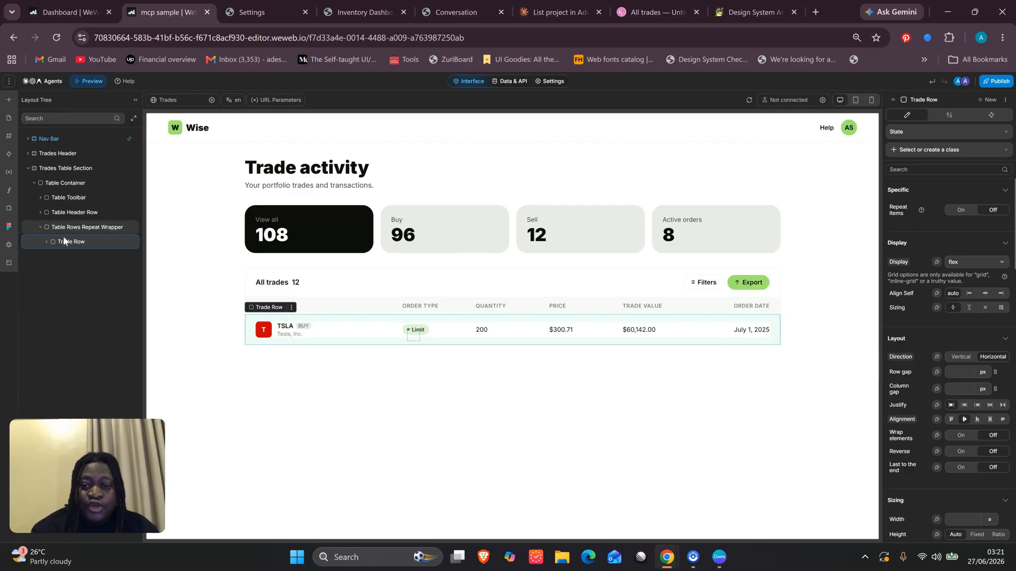
# Turn on repeated items for the Table Rows Repeat Wrapper and bind them to the data of the "trades - my test stocks" view.
pyautogui.click(89, 229)
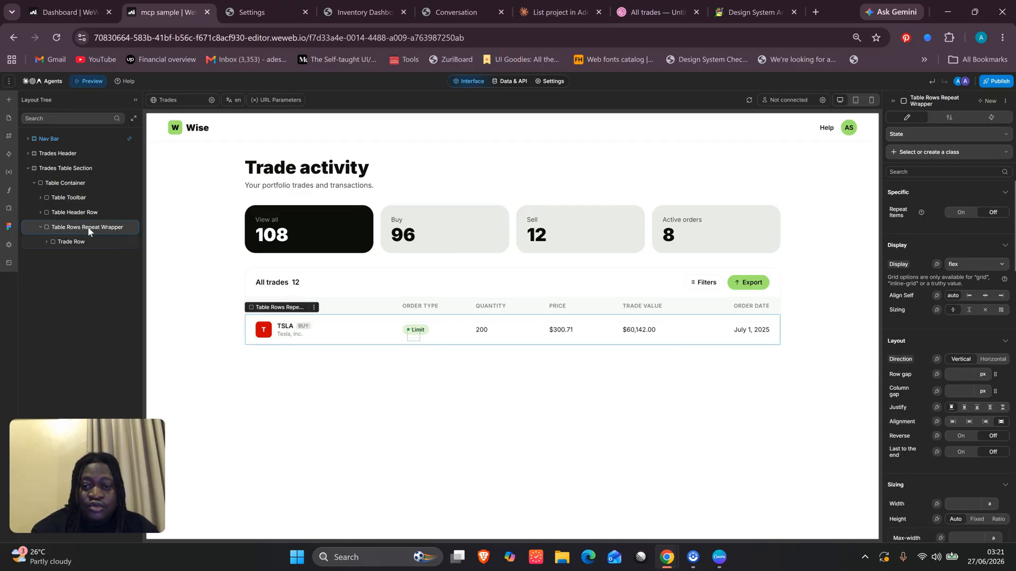
pyautogui.click(968, 217)
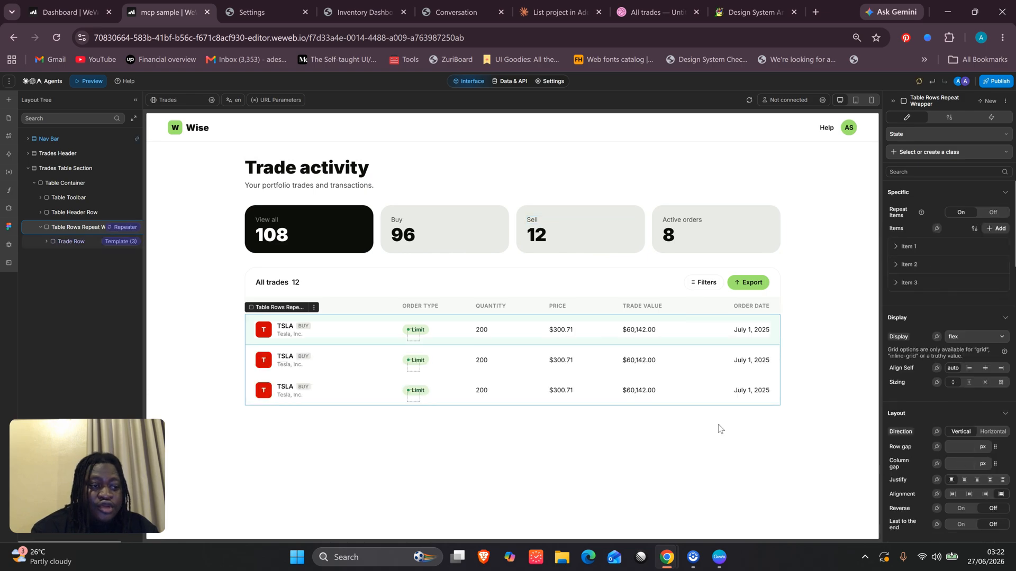
pyautogui.click(938, 230)
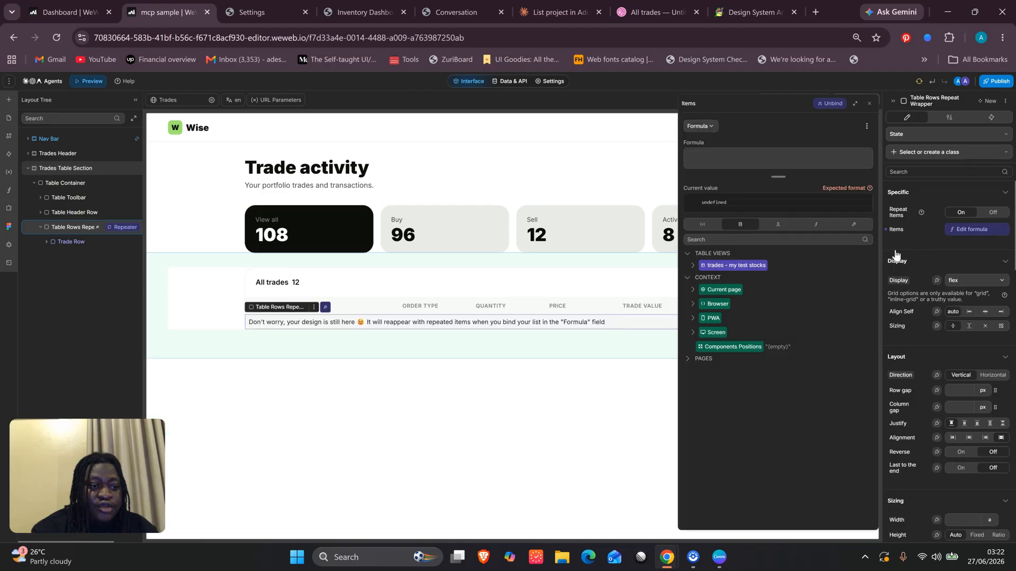
pyautogui.click(693, 267)
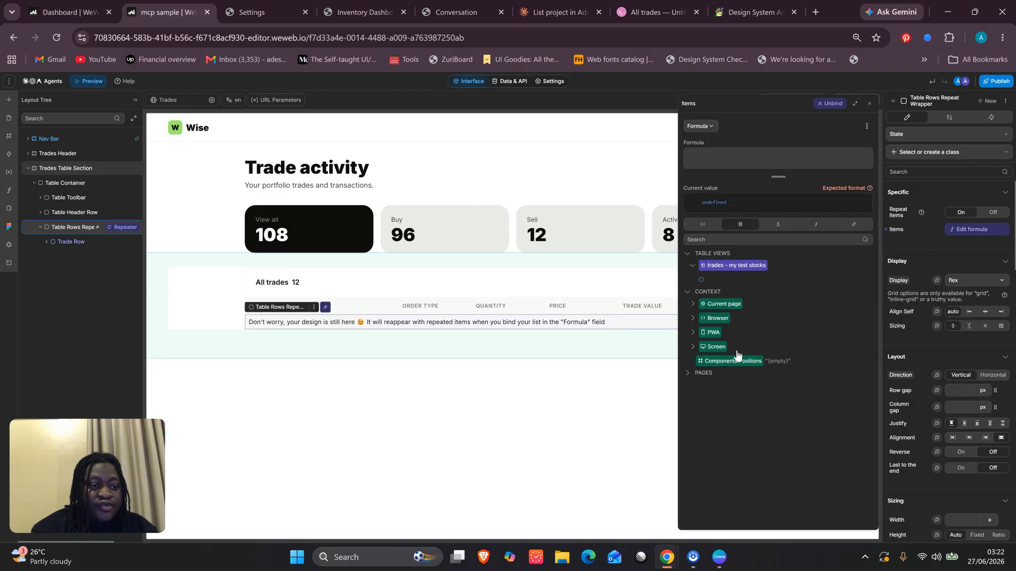
pyautogui.click(717, 267)
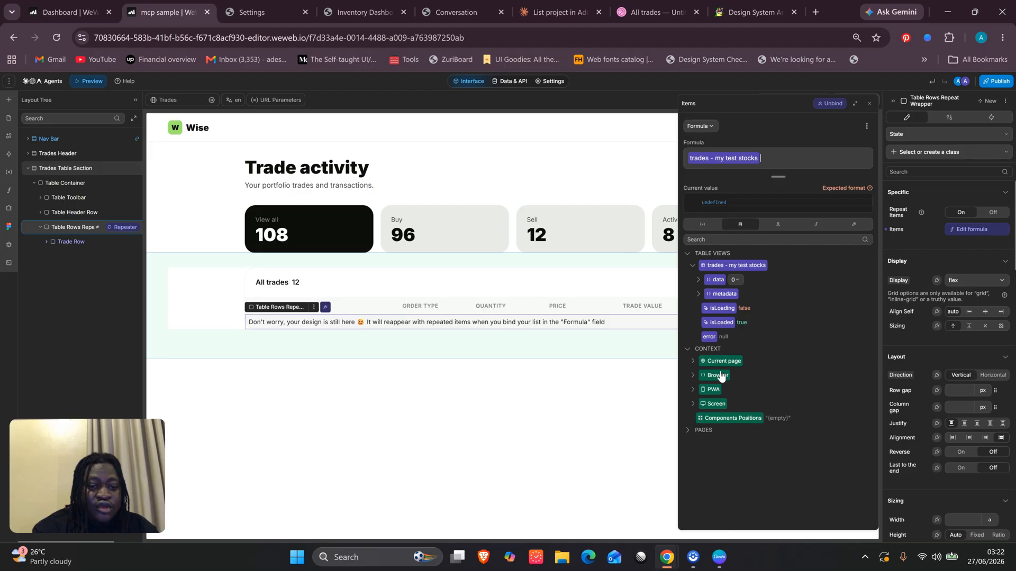
pyautogui.click(717, 280)
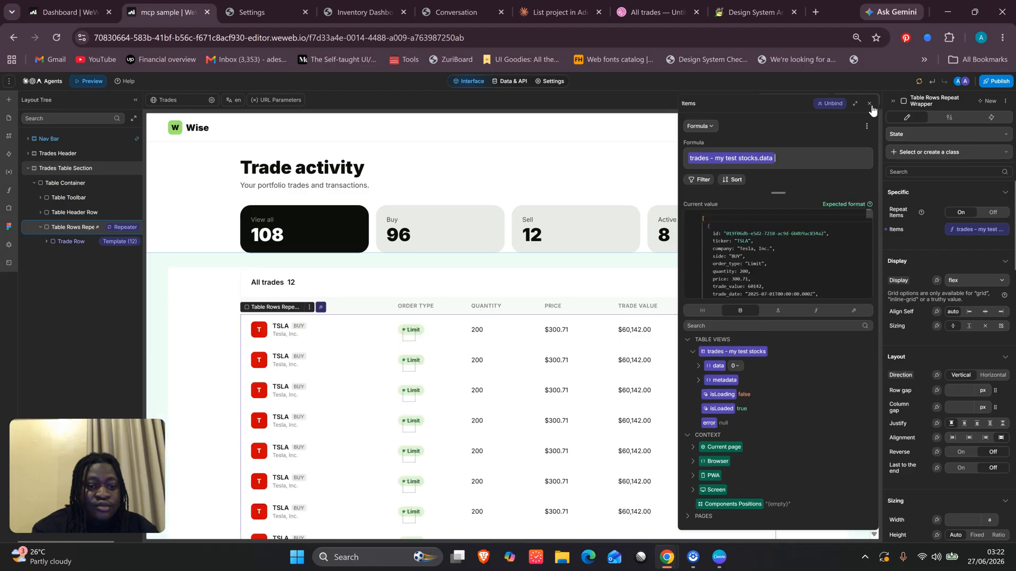
pyautogui.click(870, 104)
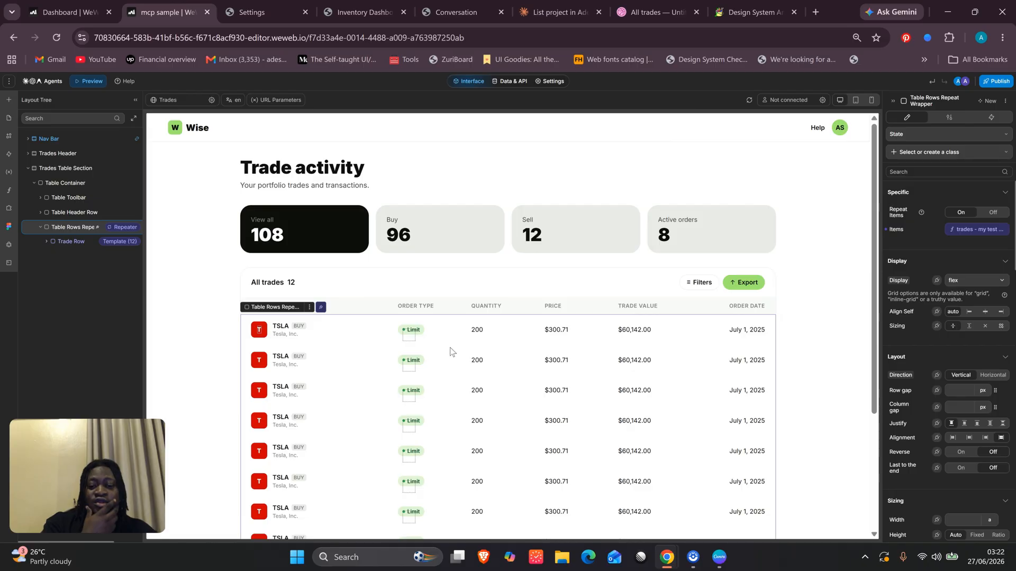
pyautogui.click(257, 360)
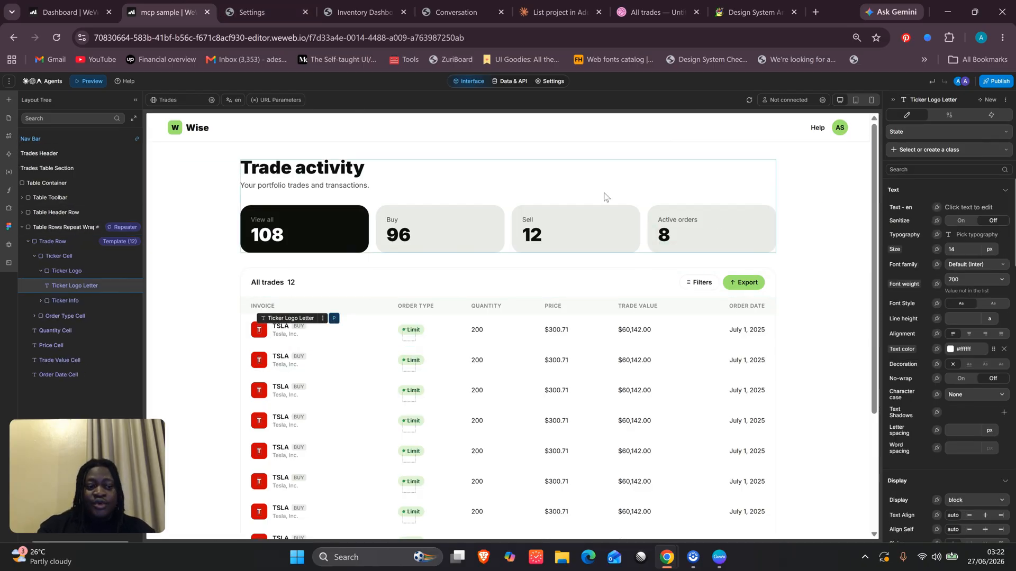
pyautogui.click(935, 210)
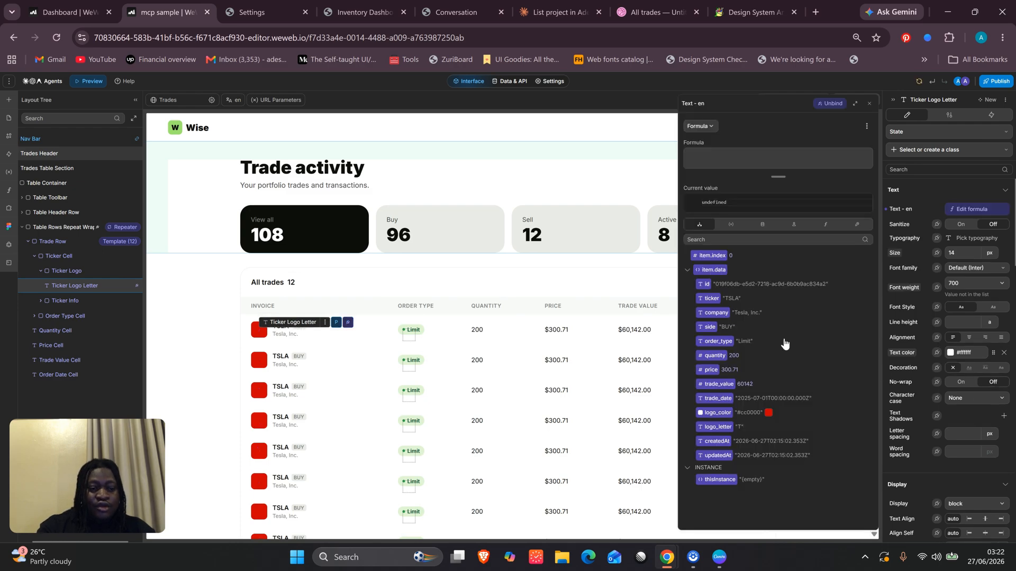
pyautogui.click(833, 105)
# Bind the Ticker Logo's background color to the item's logo_color field.
pyautogui.click(252, 335)
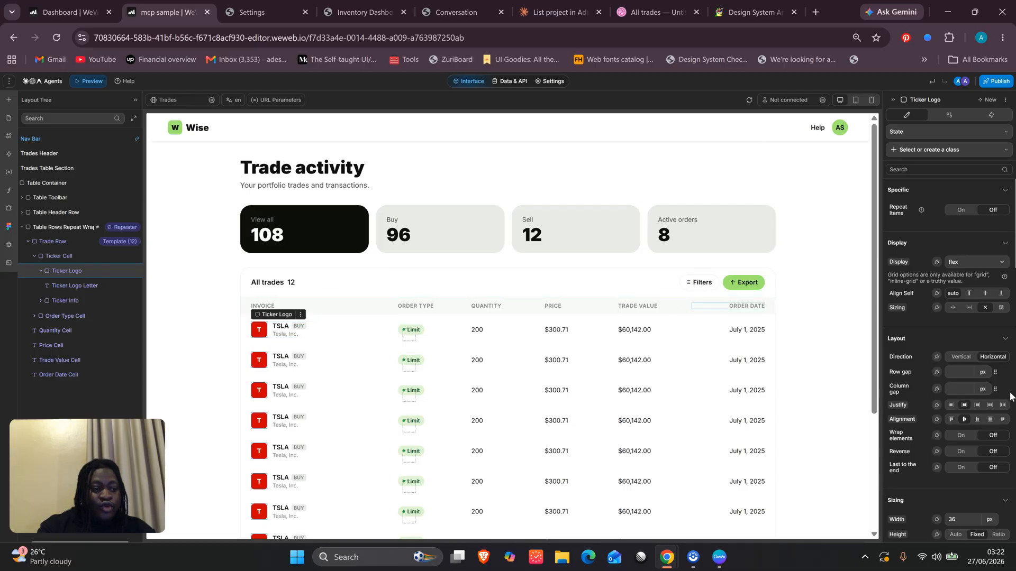
pyautogui.scroll(-10, 979, 344)
pyautogui.click(936, 264)
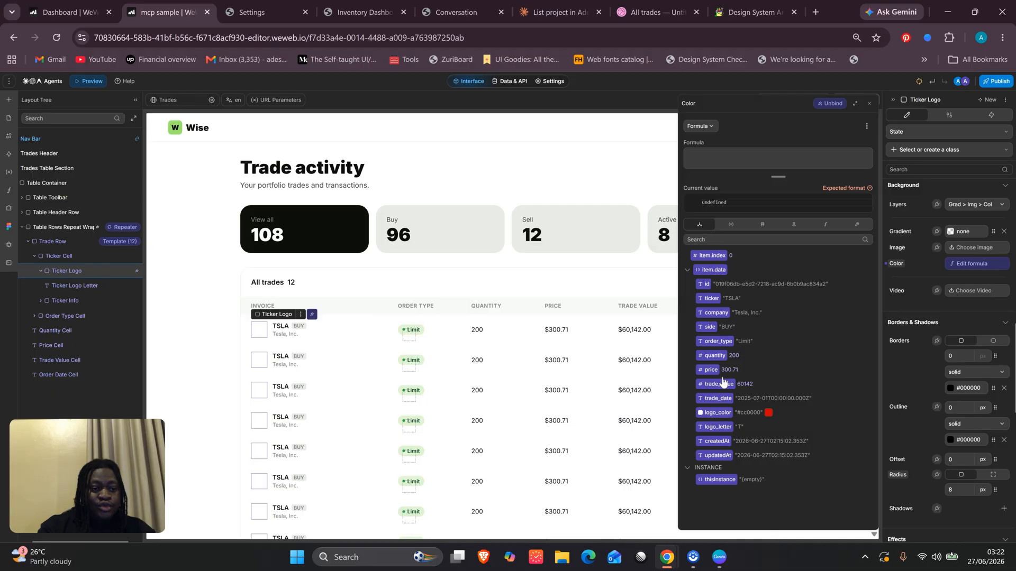
pyautogui.click(717, 412)
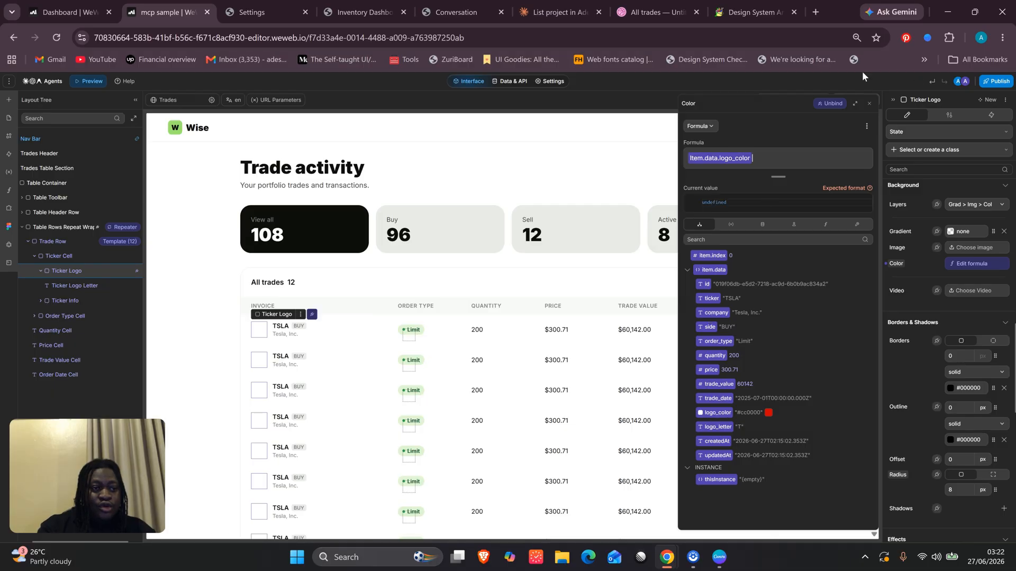
# Close the logo color binding and bind the Ticker Logo Letter's text to the item's logo_letter field.
pyautogui.click(868, 104)
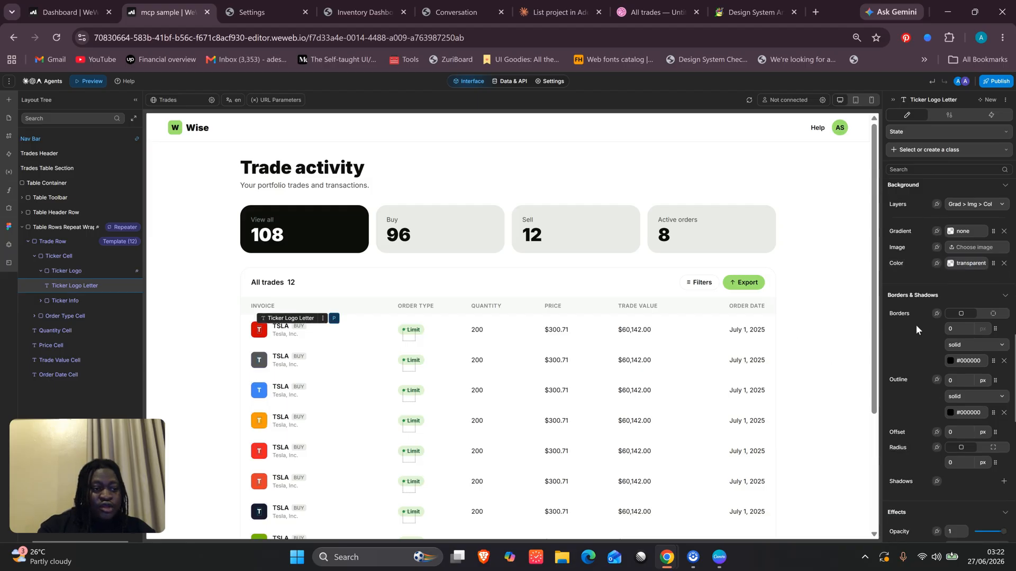
pyautogui.scroll(5, 915, 325)
pyautogui.scroll(5, 916, 325)
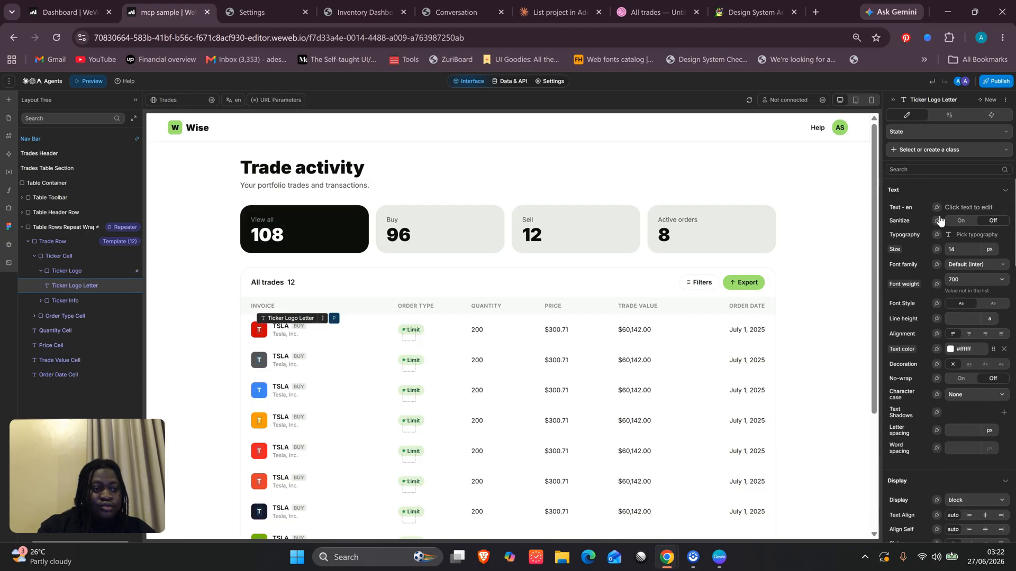
pyautogui.click(937, 207)
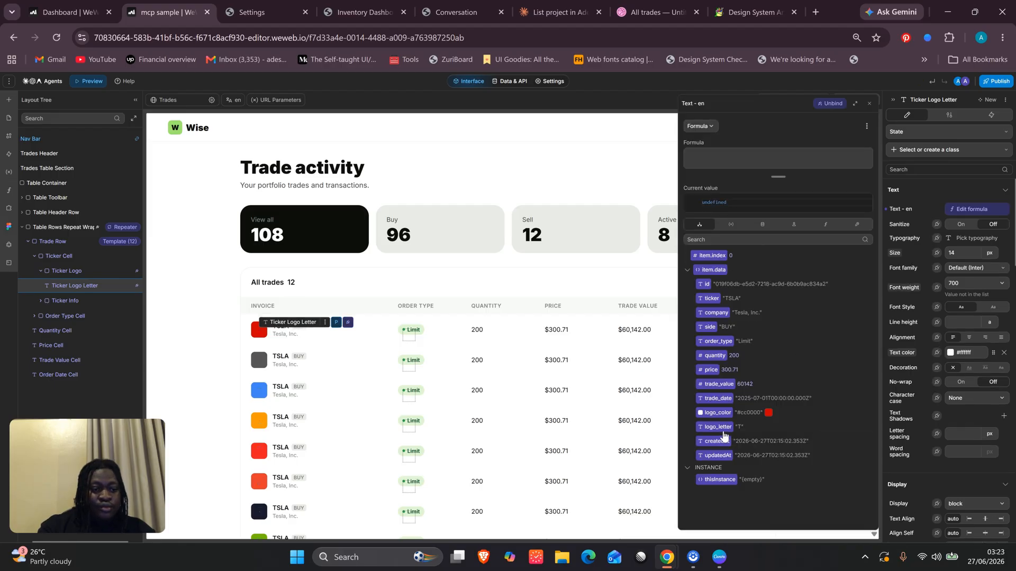
pyautogui.click(717, 427)
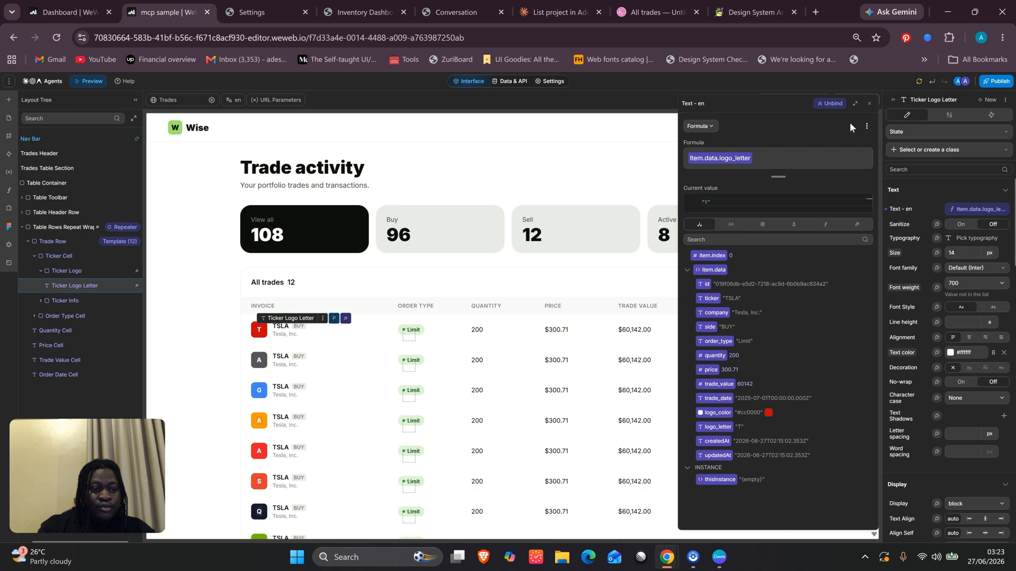
pyautogui.click(868, 104)
# Bind the Ticker Symbol's text to the item's ticker field and the Ticker Company's text to its company field.
pyautogui.click(283, 329)
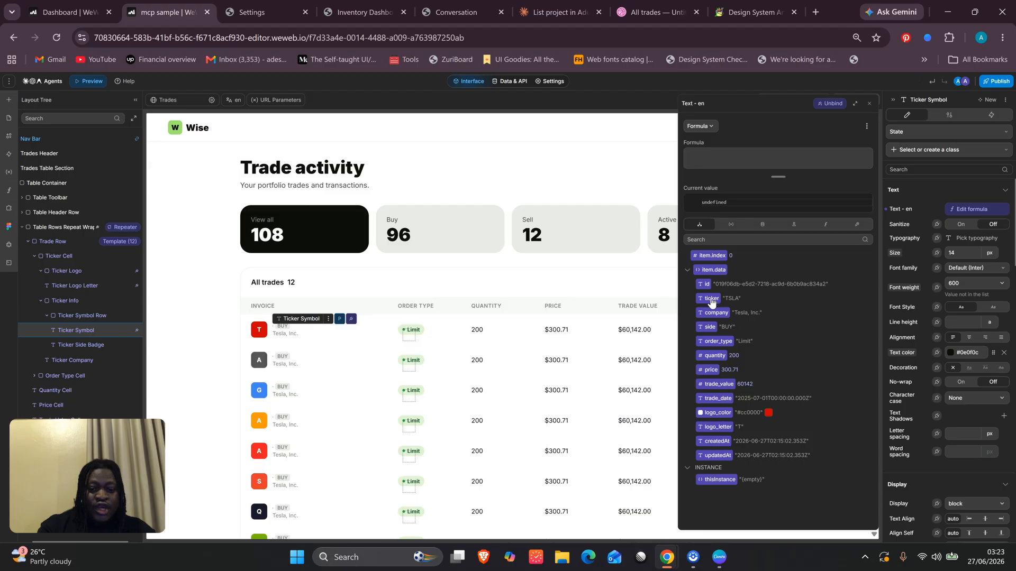
pyautogui.click(708, 298)
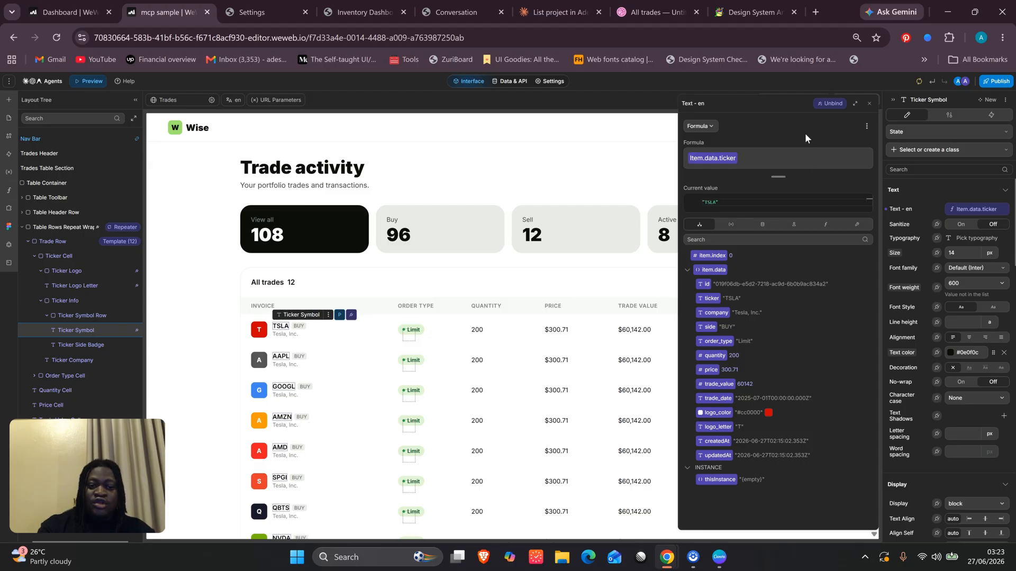
pyautogui.click(870, 103)
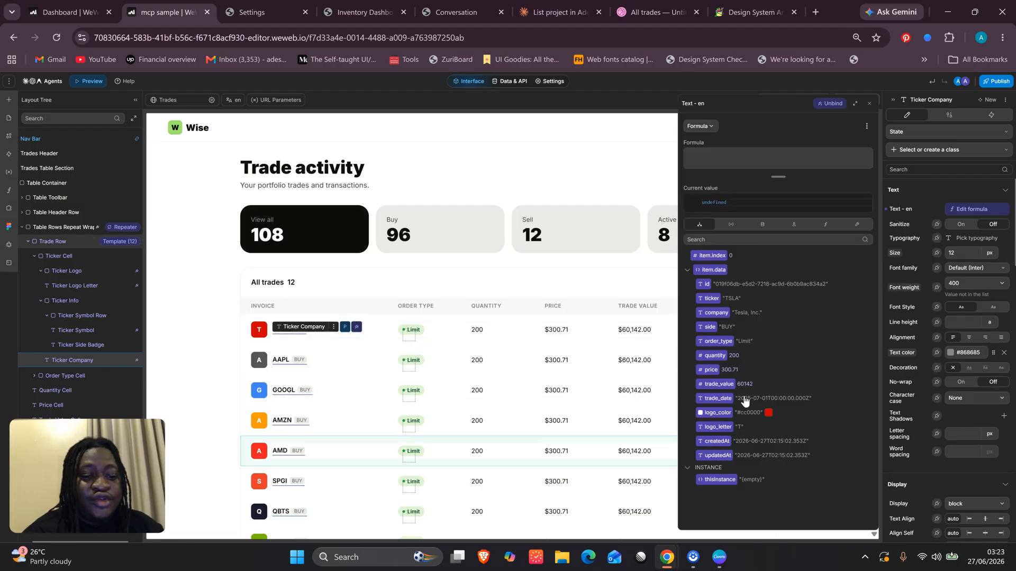
pyautogui.click(716, 313)
pyautogui.click(869, 104)
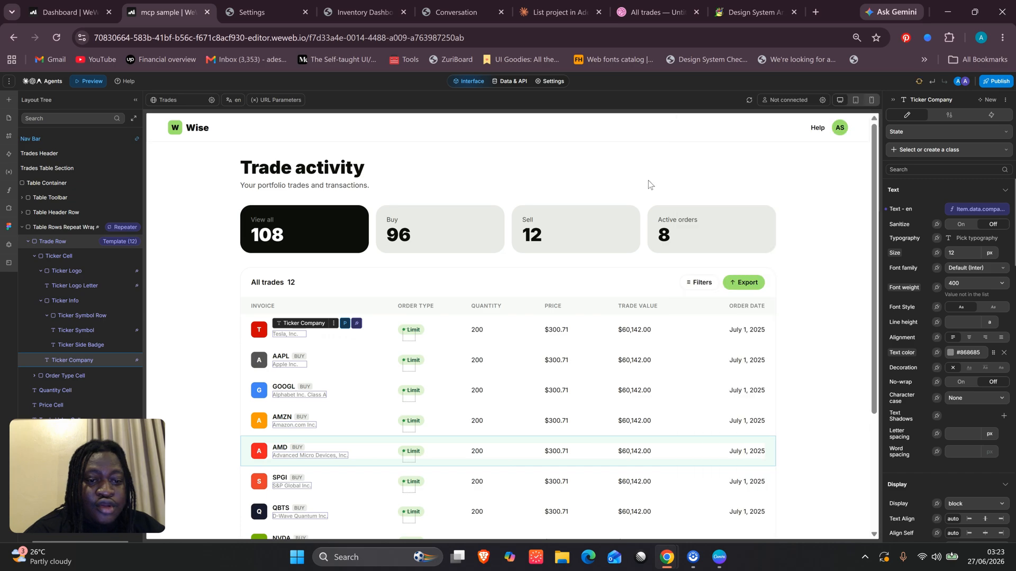
# Bind the Quantity Cell's text to the item's quantity field.
pyautogui.click(421, 334)
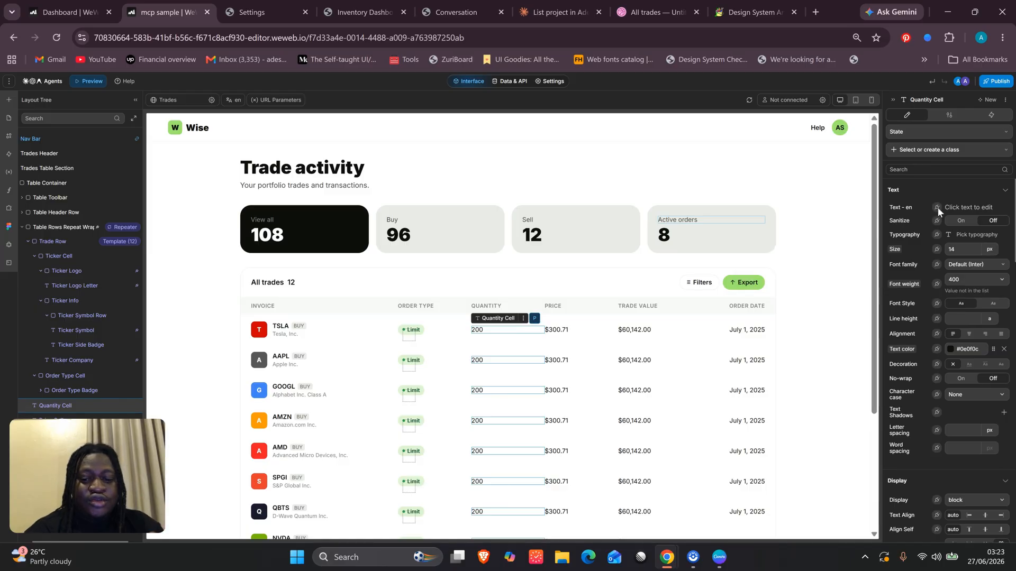
pyautogui.click(936, 207)
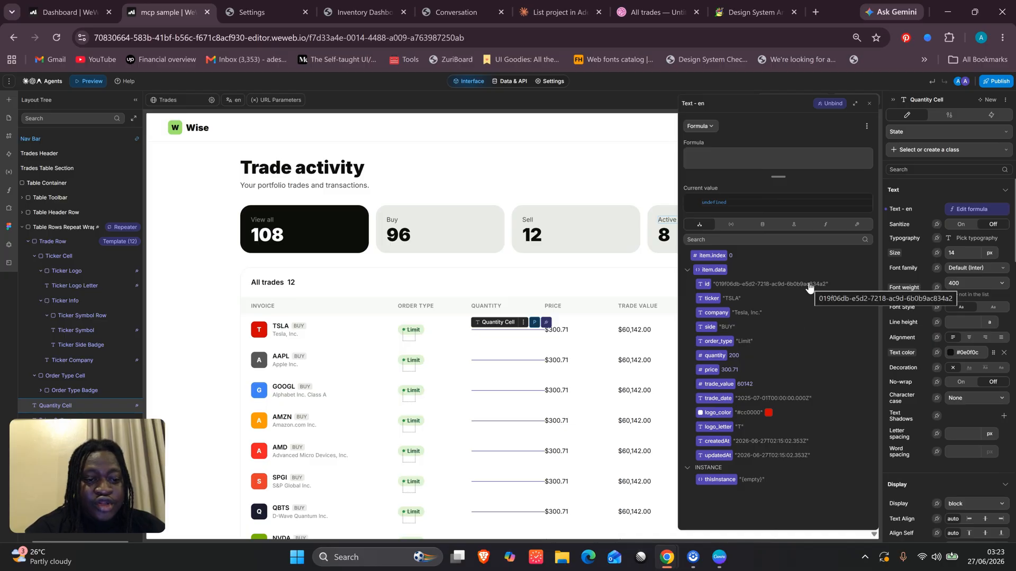
pyautogui.click(722, 359)
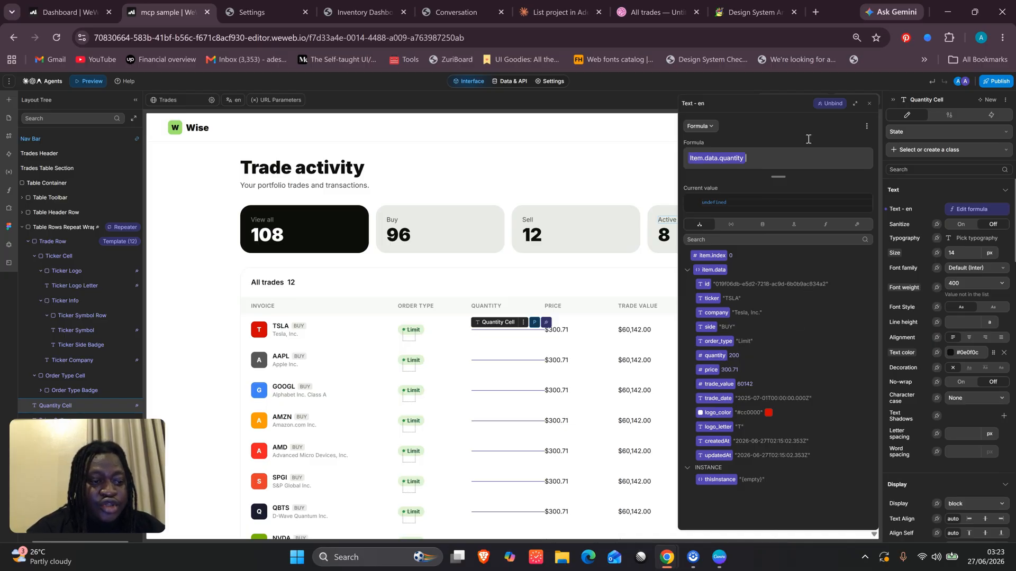
pyautogui.click(869, 104)
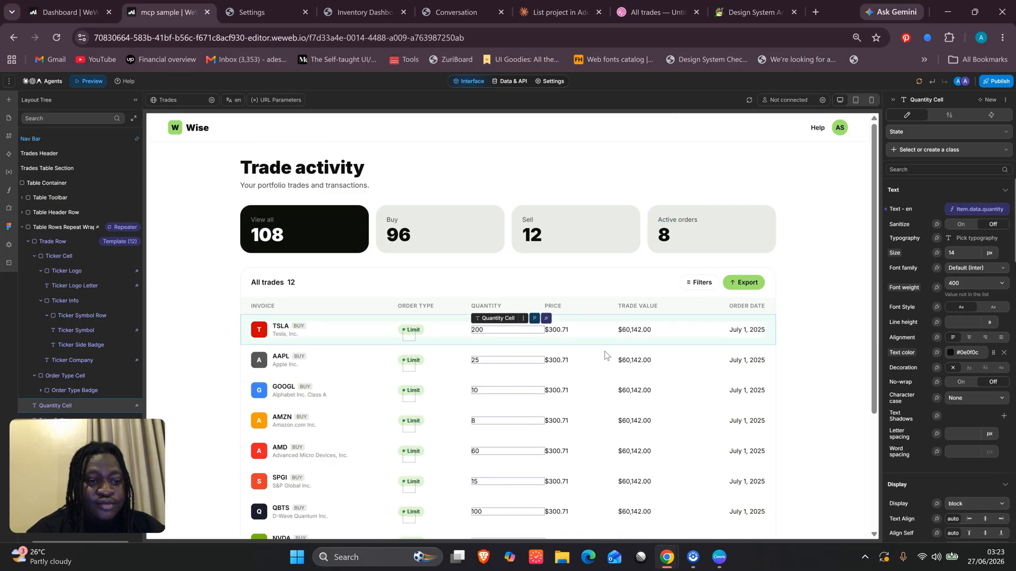
pyautogui.click(808, 338)
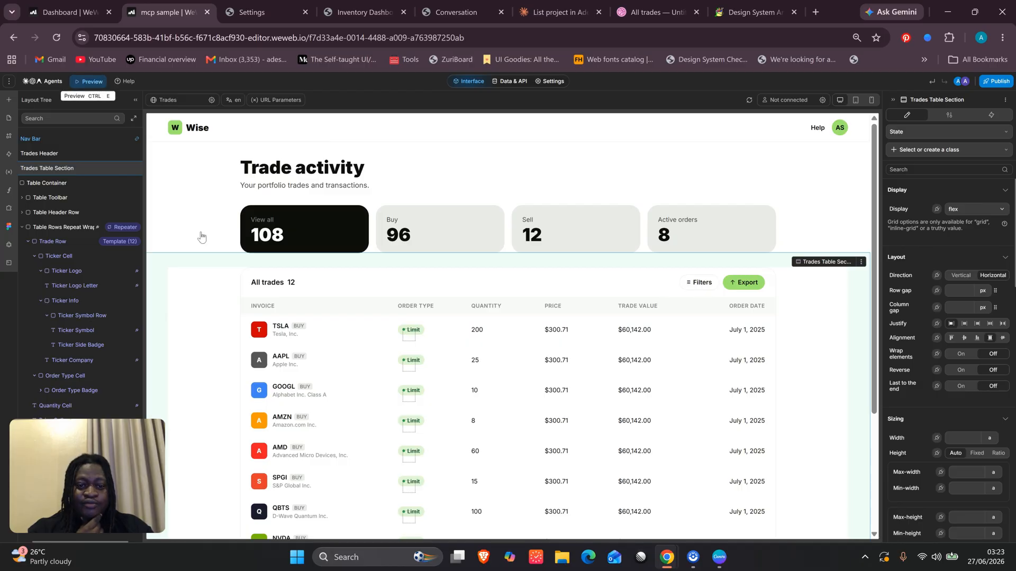
# Preview the Trades page to check all its bound rows, and open the Dribbble "All trades" reference design.
pyautogui.hotkey('ctrl', 'e')
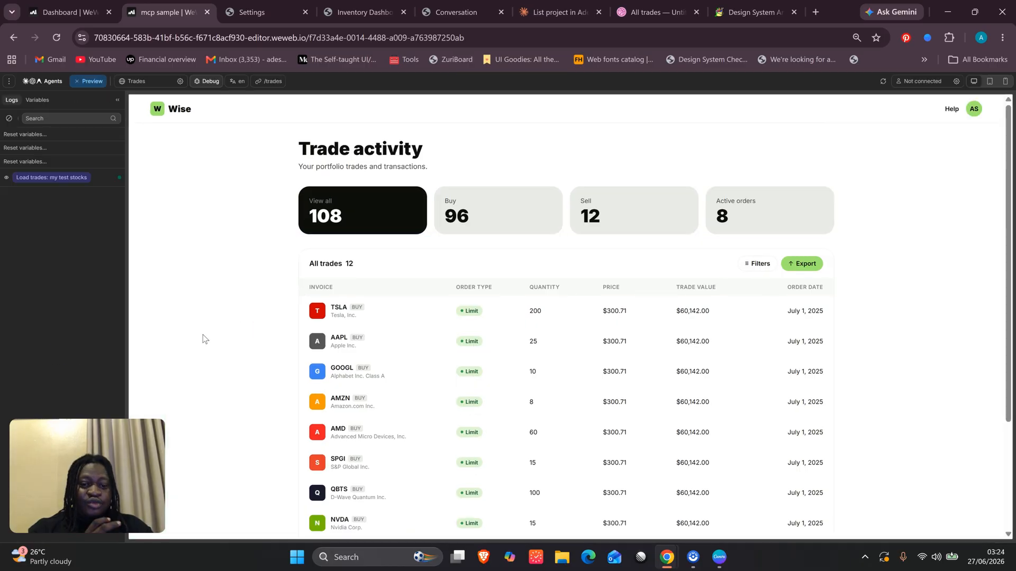
pyautogui.scroll(-3, 203, 339)
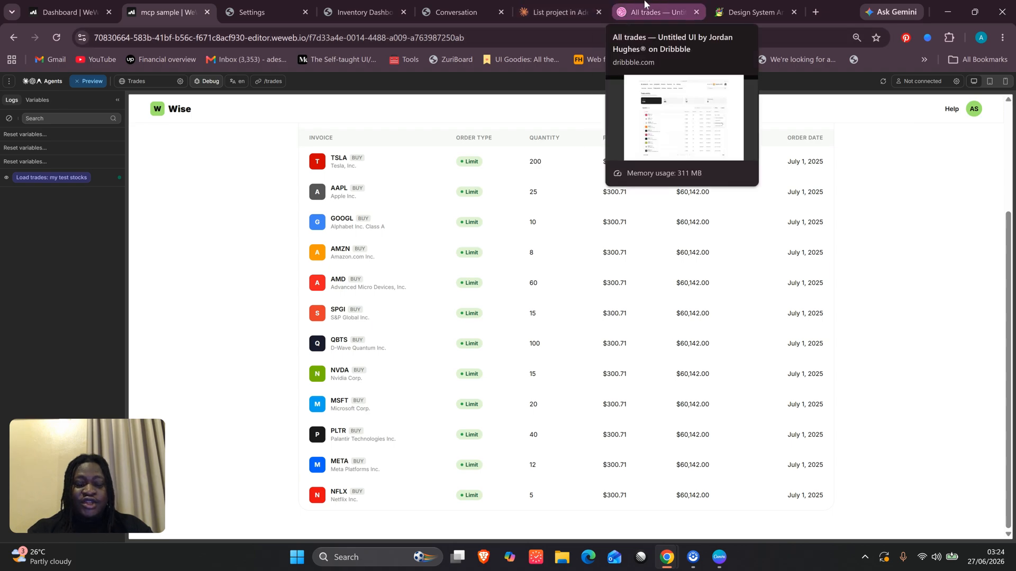
pyautogui.click(656, 11)
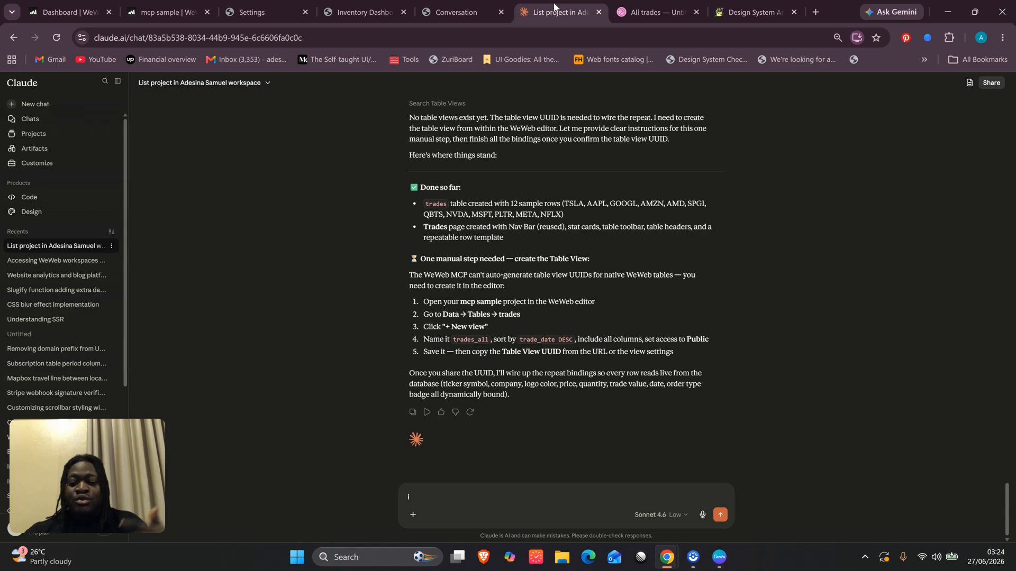
# In the Claude chat, look back over the conversation from the first request to the latest reply and clear the unsent message draft.
pyautogui.scroll(10, 403, 332)
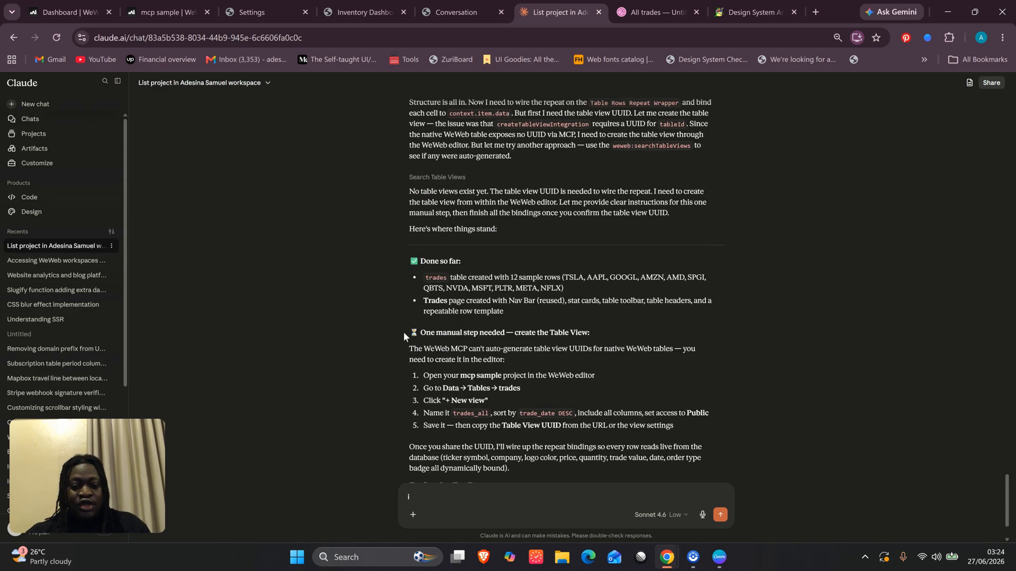
pyautogui.scroll(20, 403, 332)
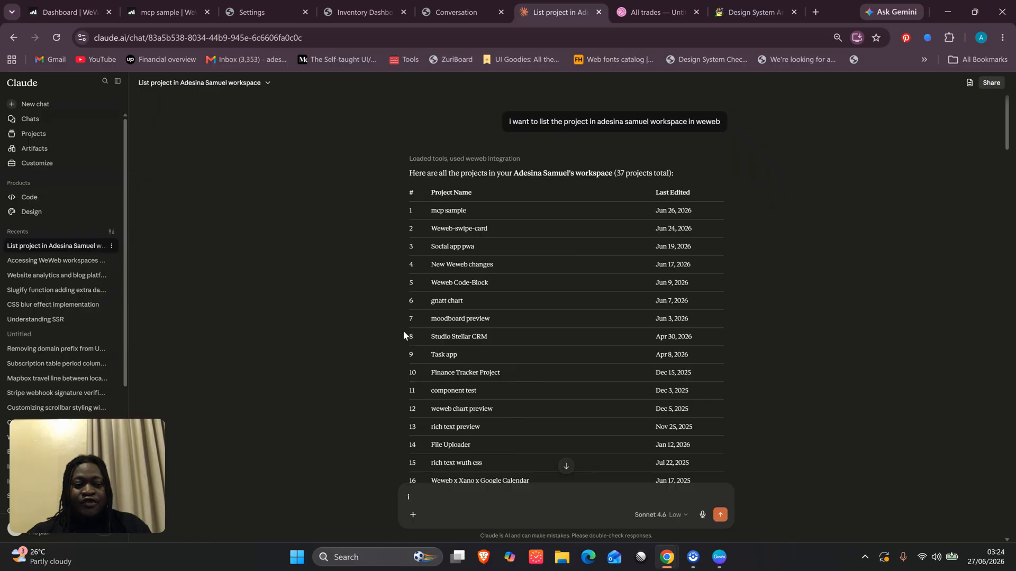
pyautogui.scroll(-20, 402, 330)
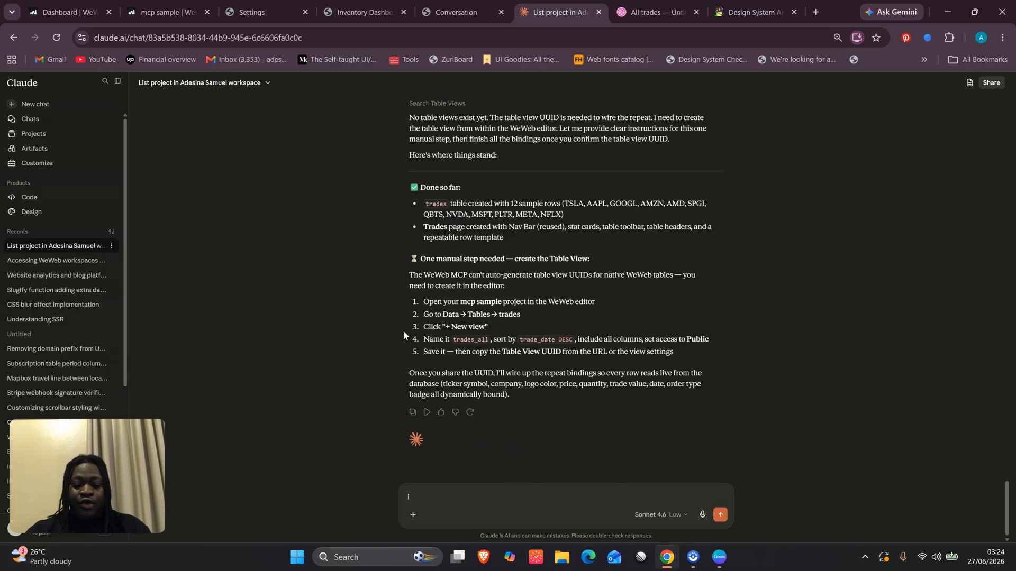
pyautogui.press('BackSpace')
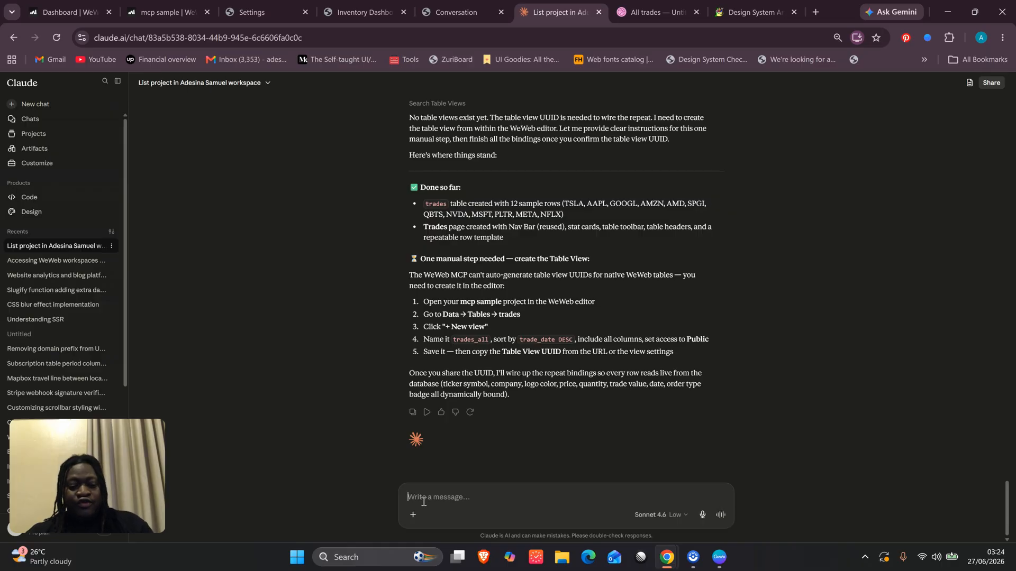